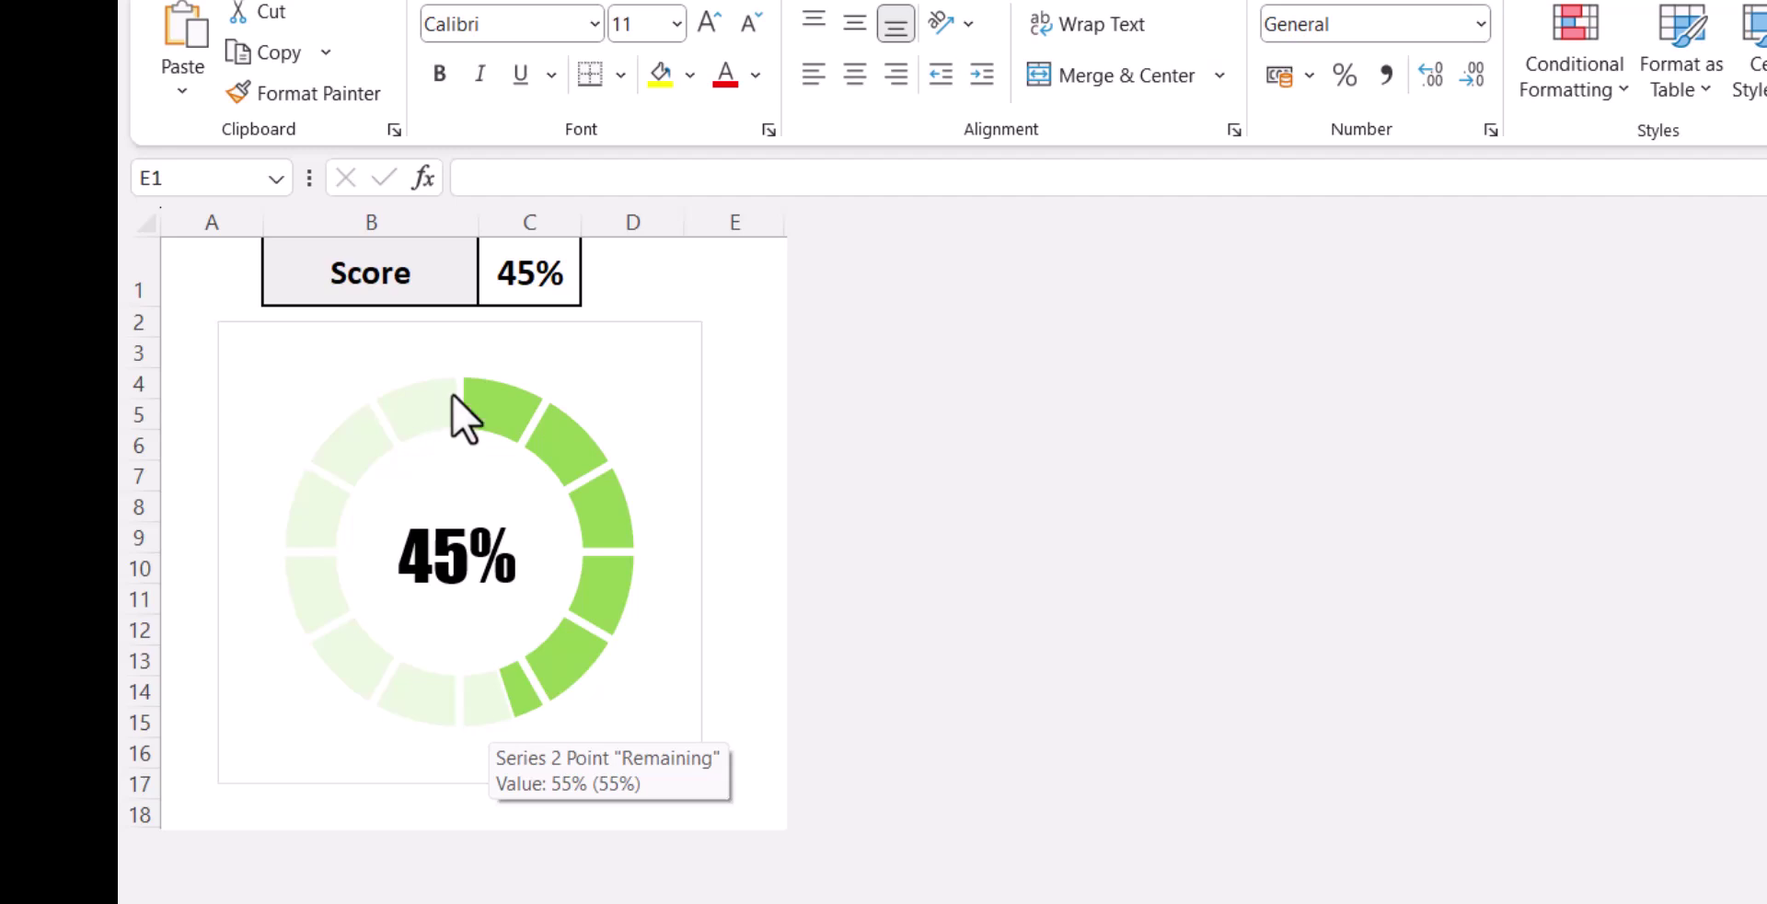
Enter 65% as the Score in C1, then move to the Workings sheet.
left_click(516, 274)
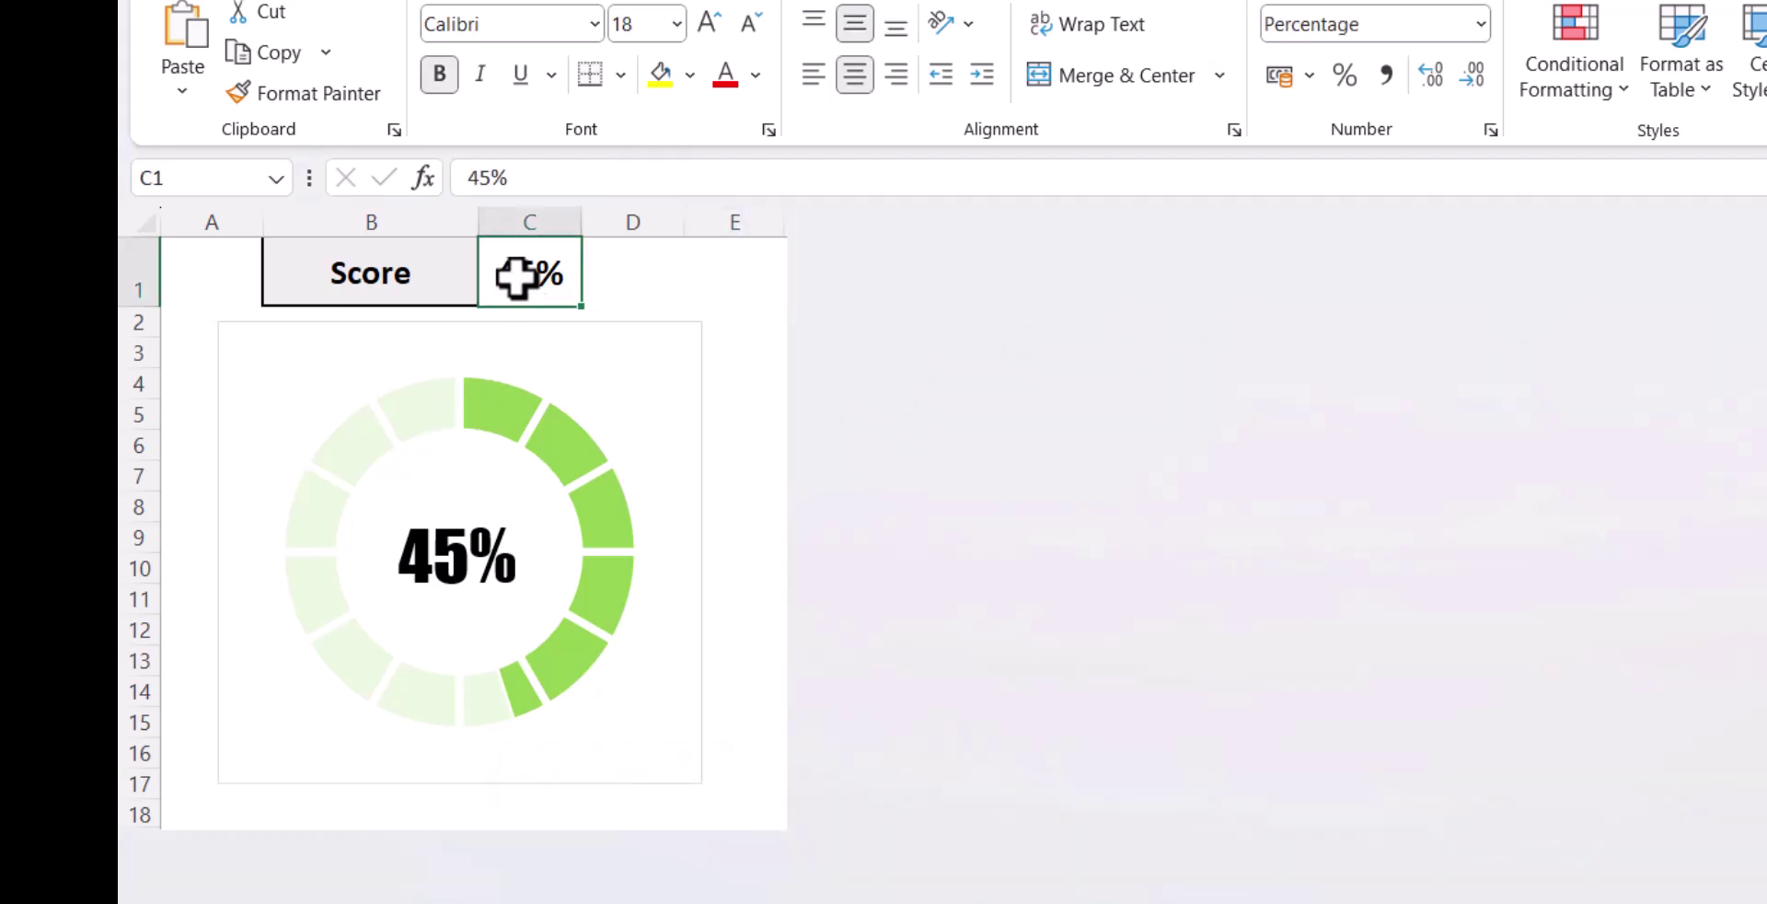
type("65%")
key("Return")
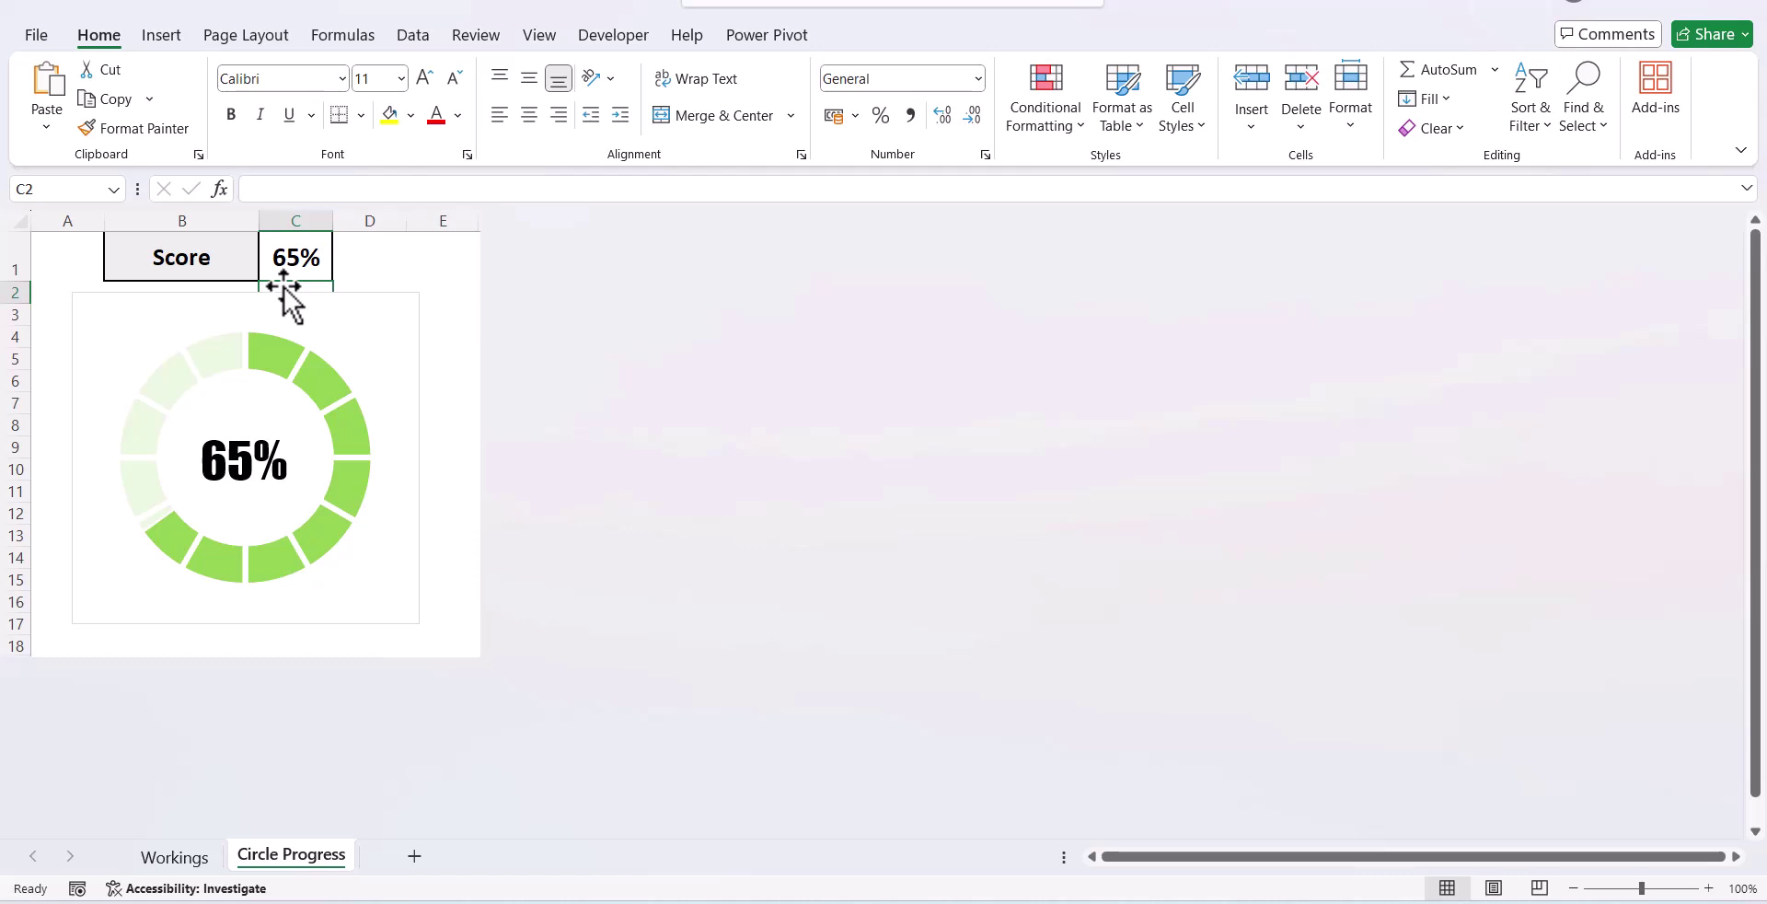
key("ctrl+Page_Up")
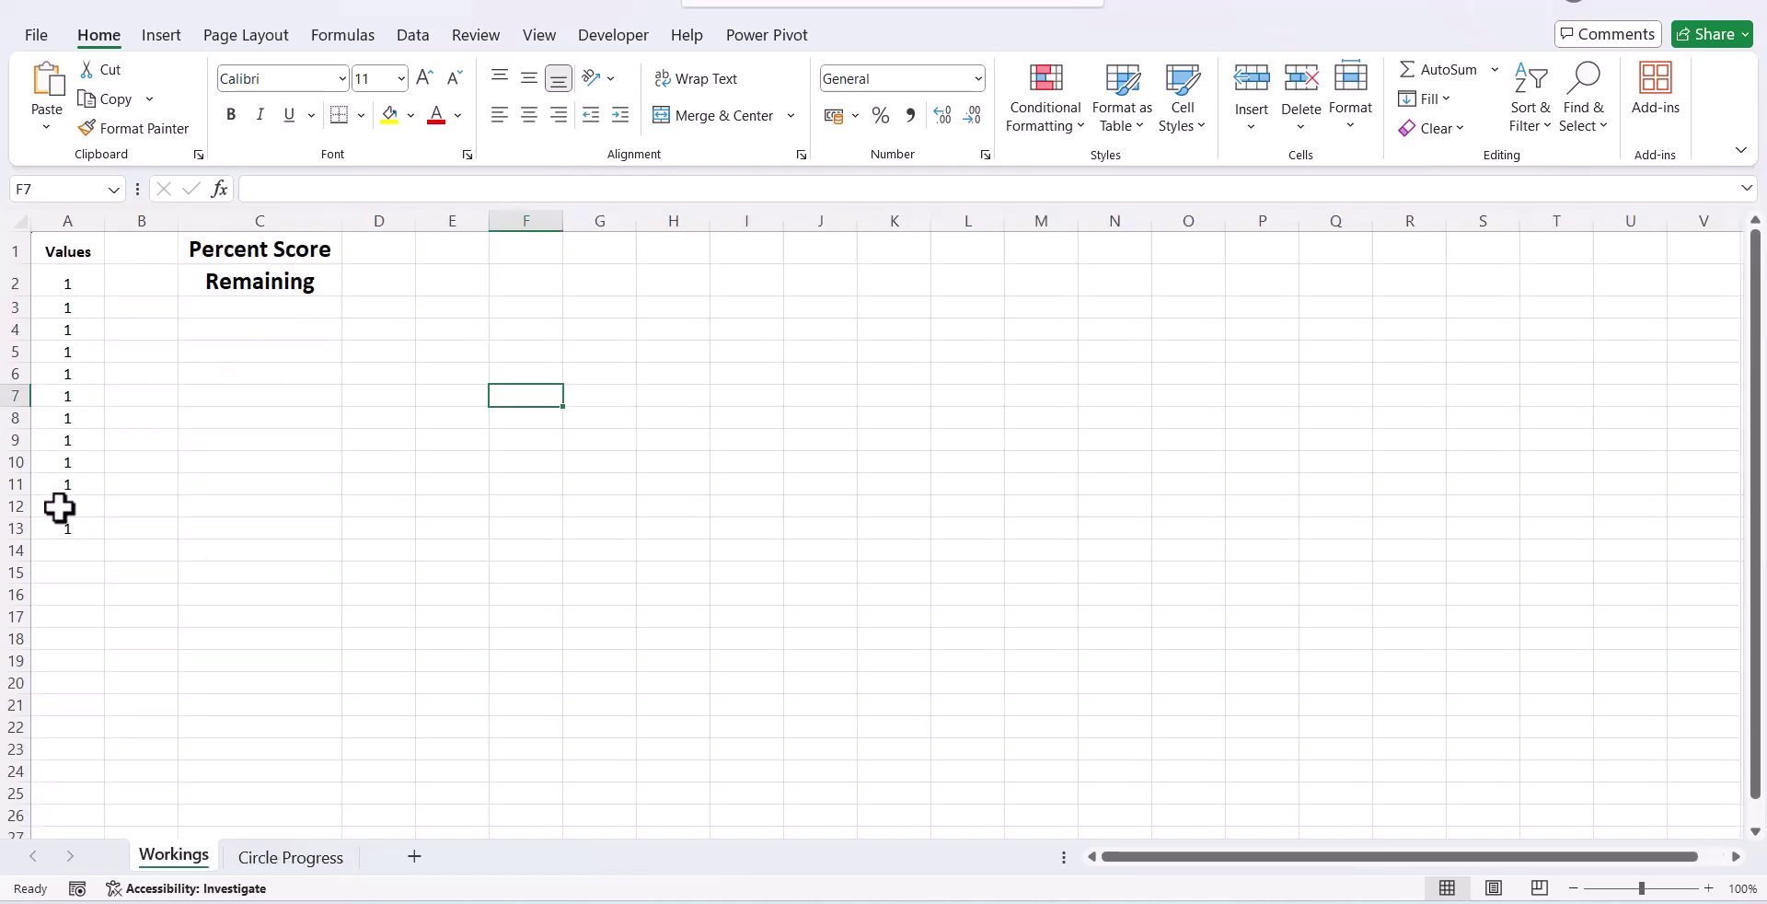
Set the Percent Score in D1 to 35%.
mouse_move(67, 283)
left_mouse_down()
mouse_move(61, 528)
mouse_move(80, 550)
left_mouse_up()
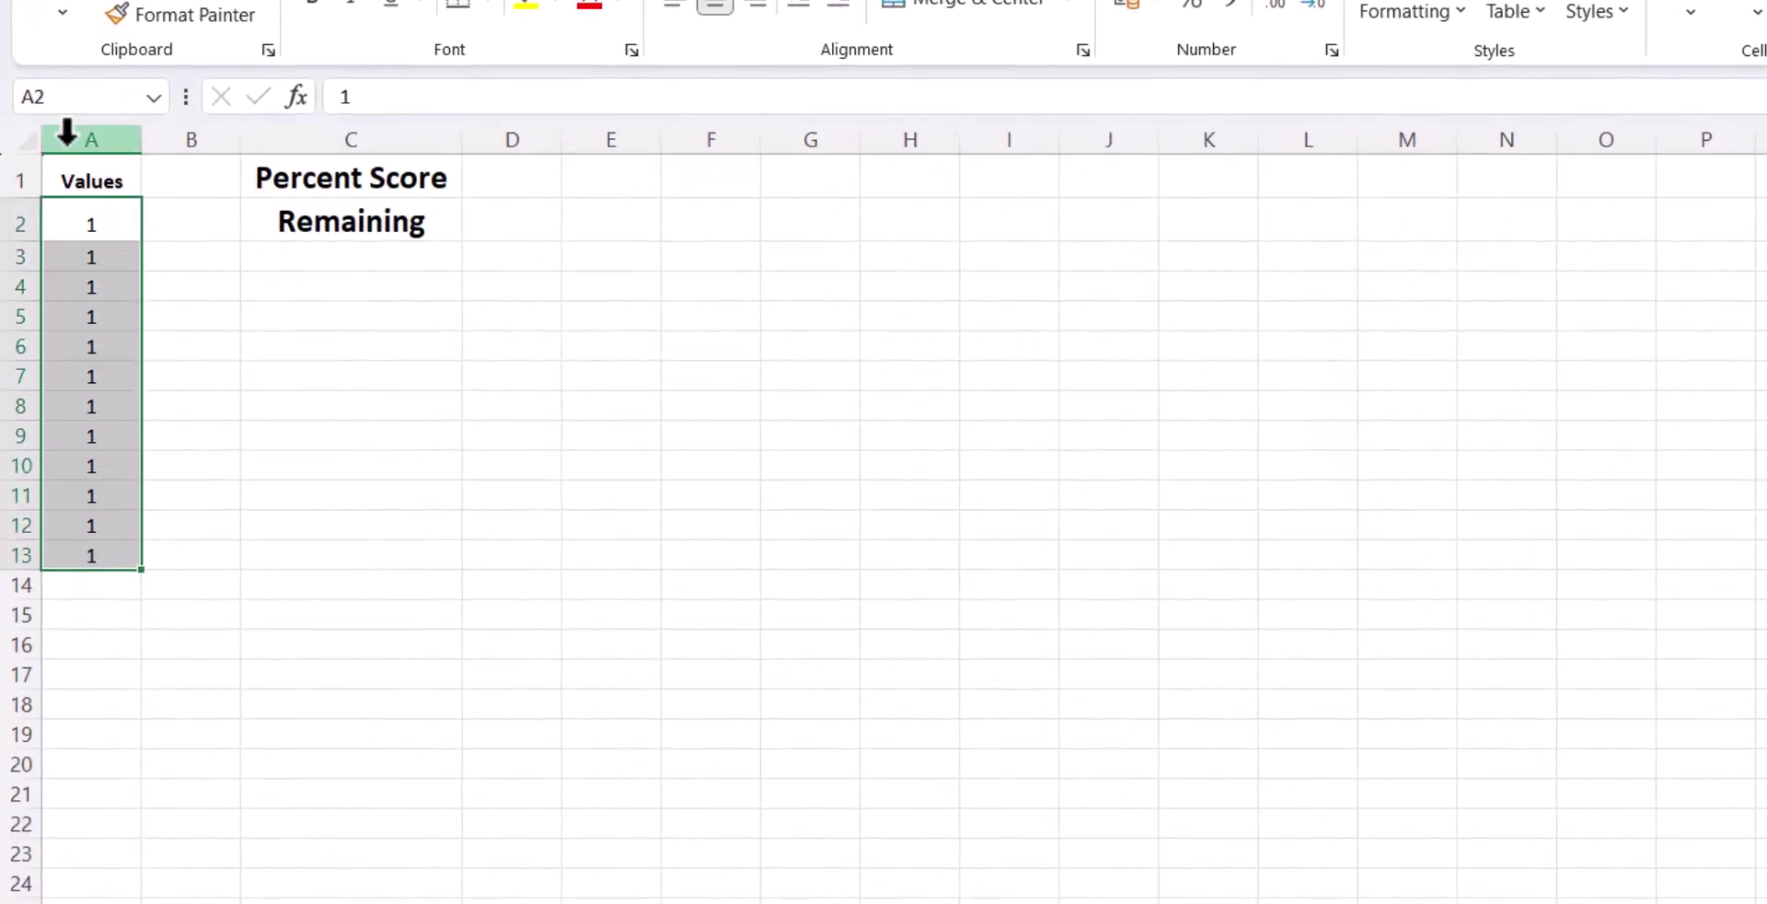
left_click(356, 411)
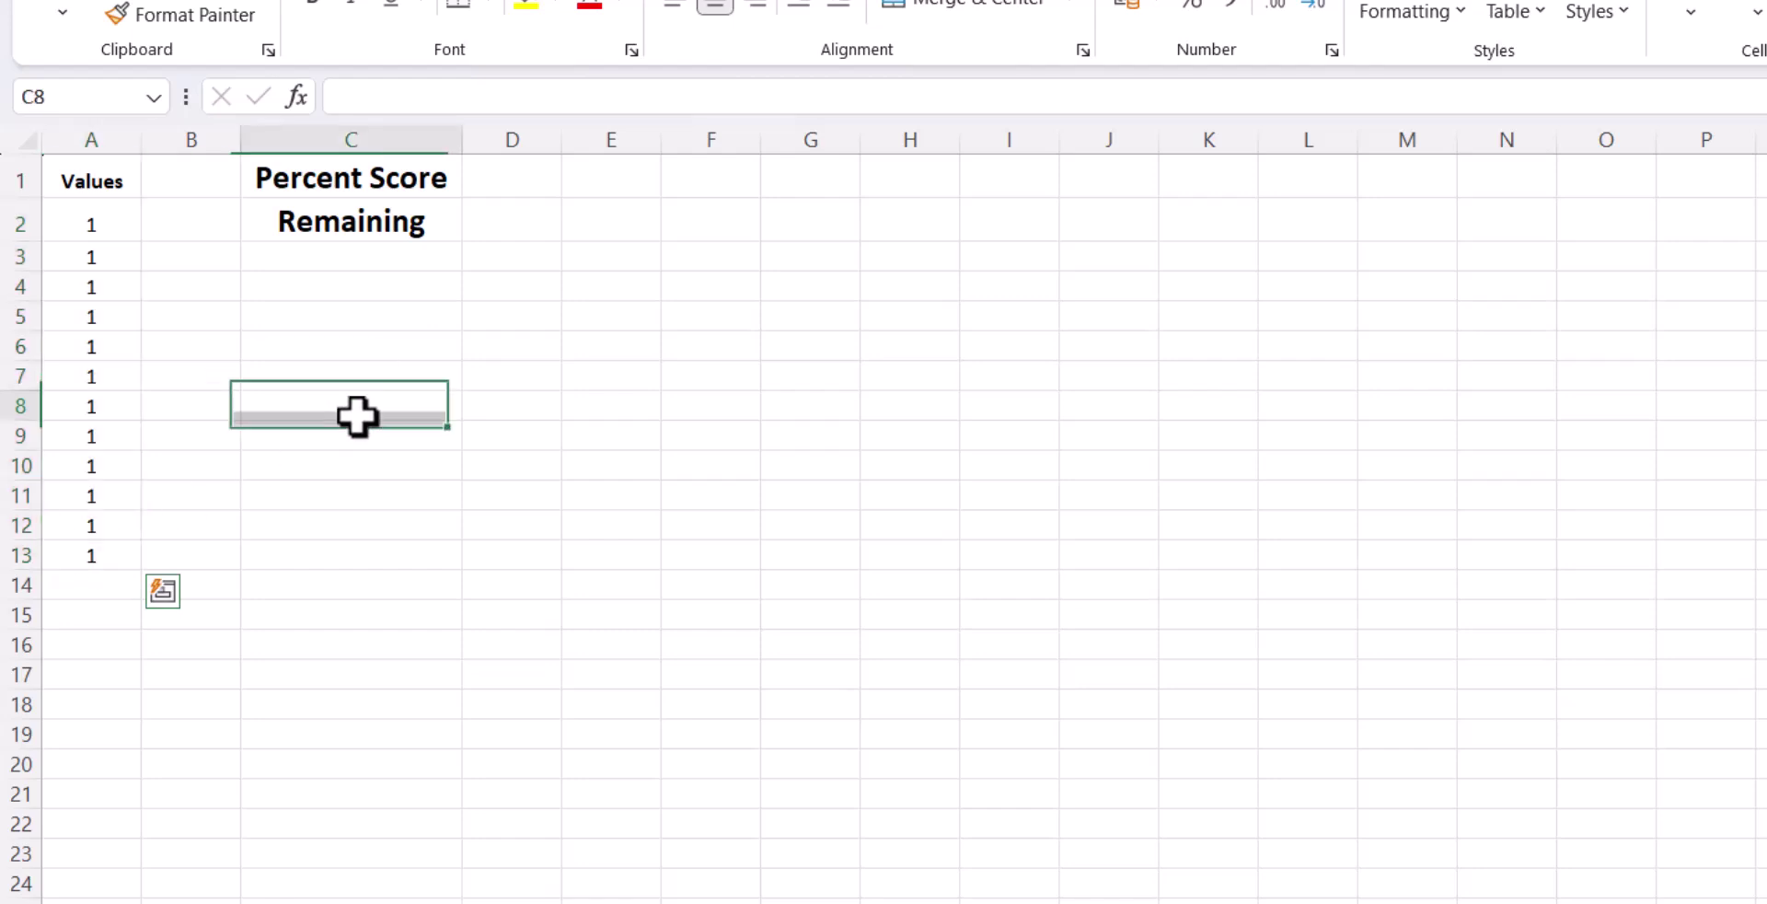
left_click(526, 178)
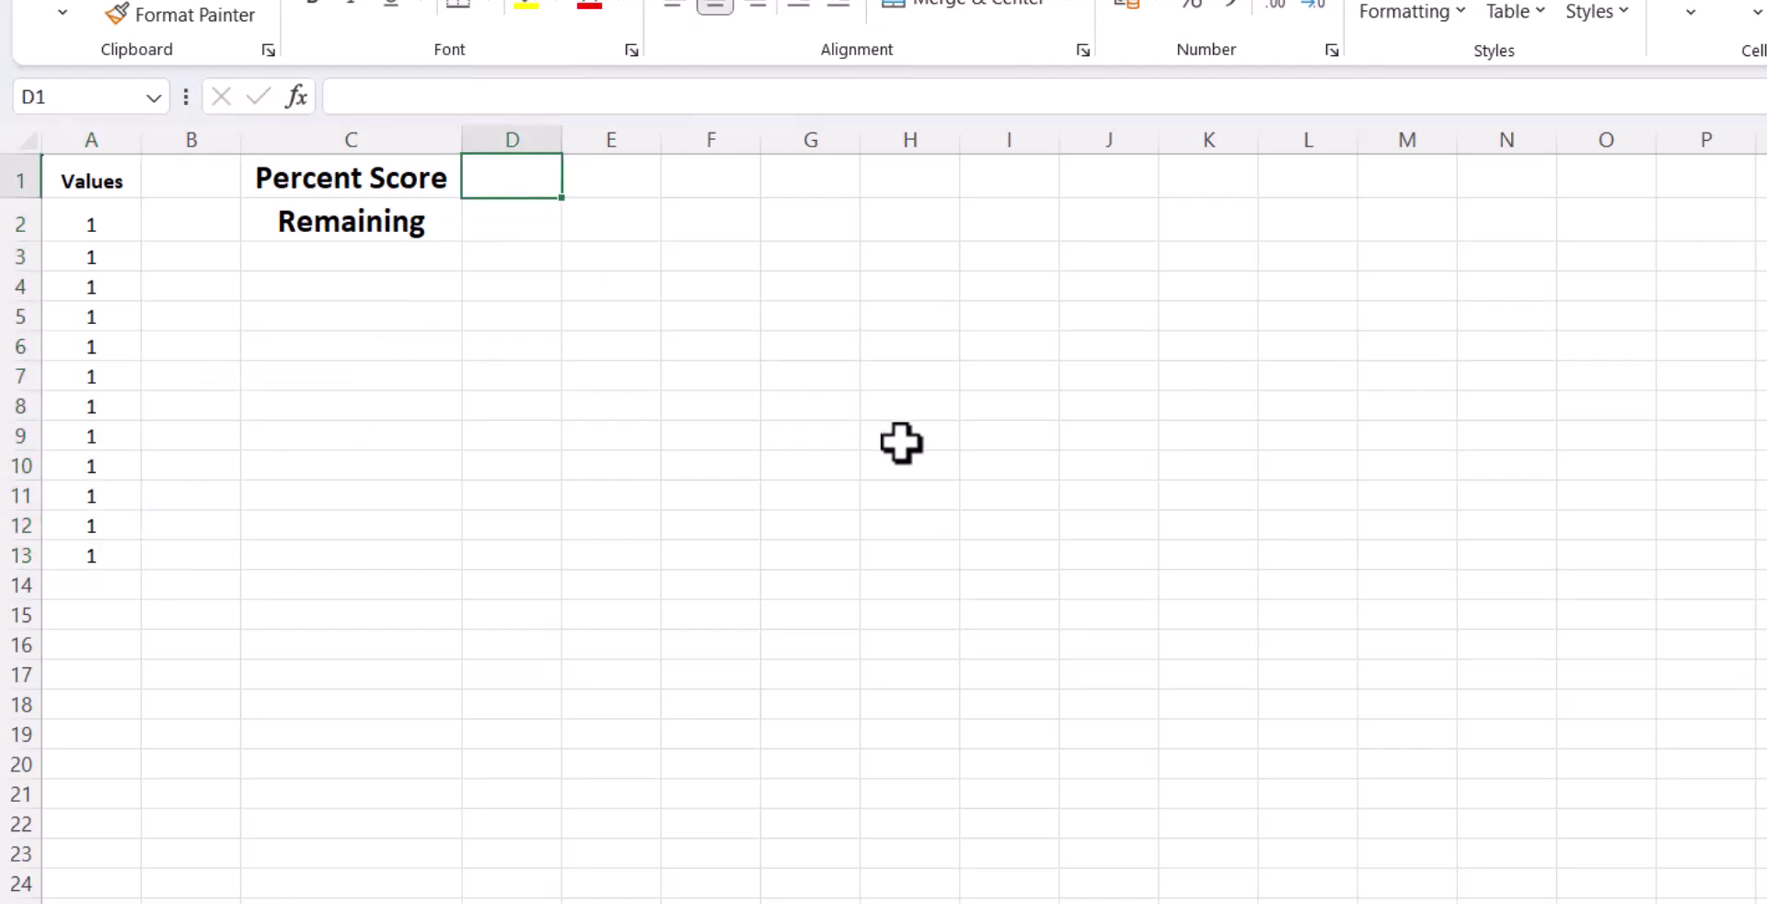
type("35")
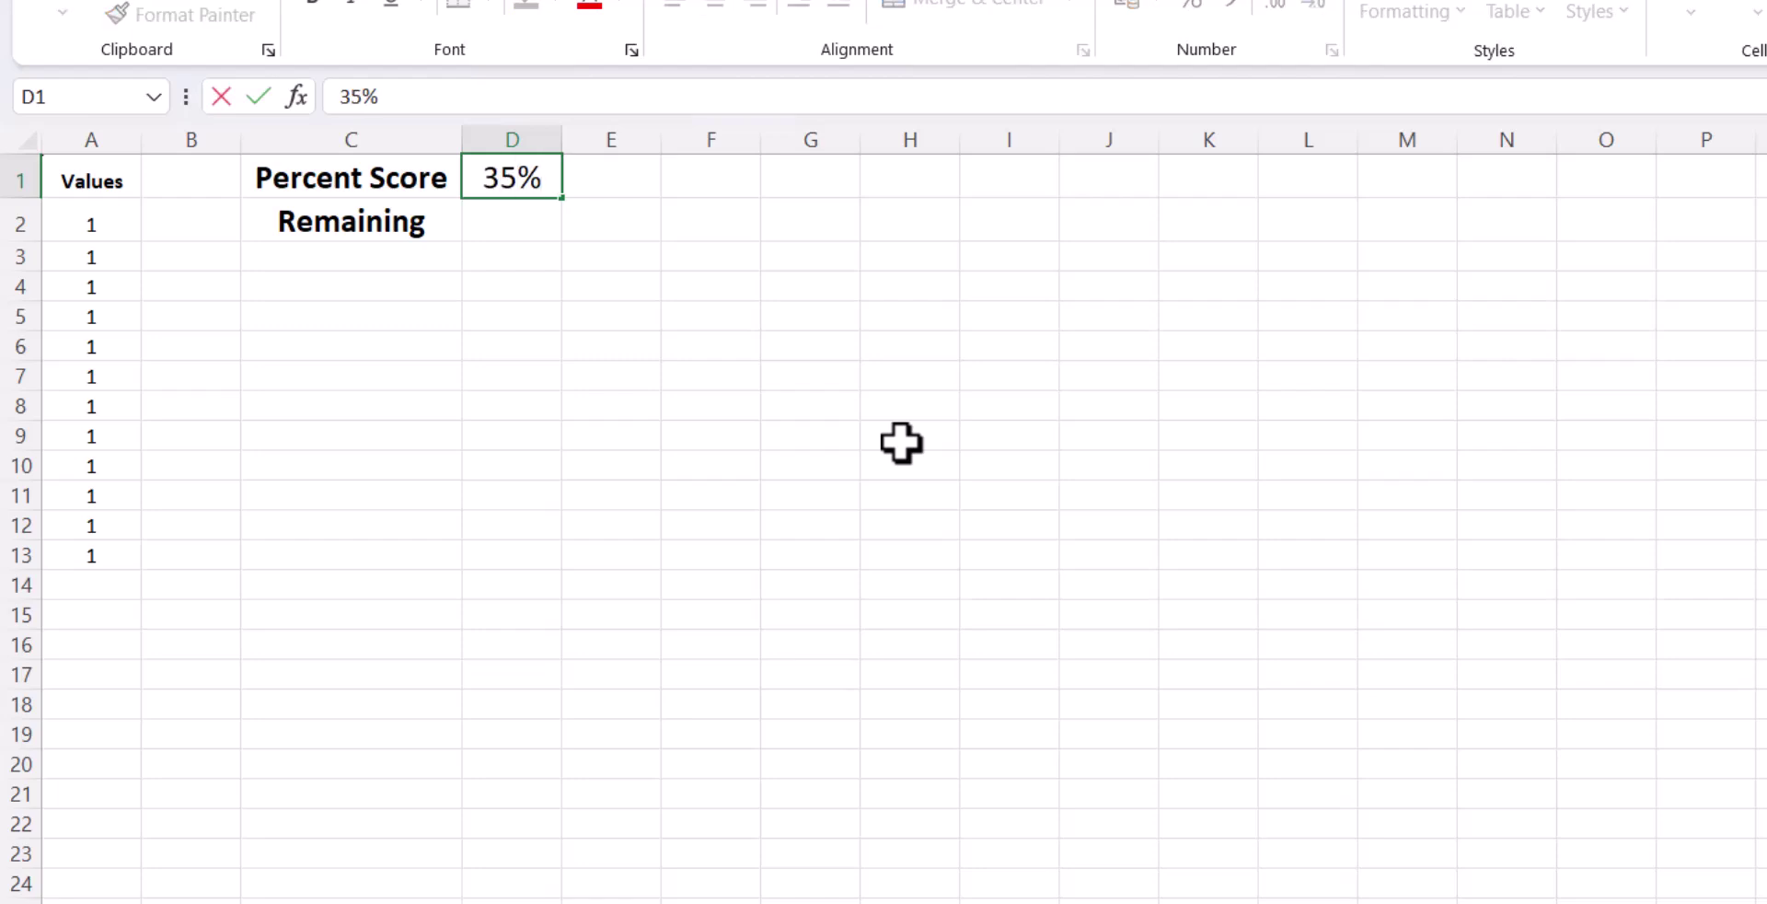
left_click(1096, 643)
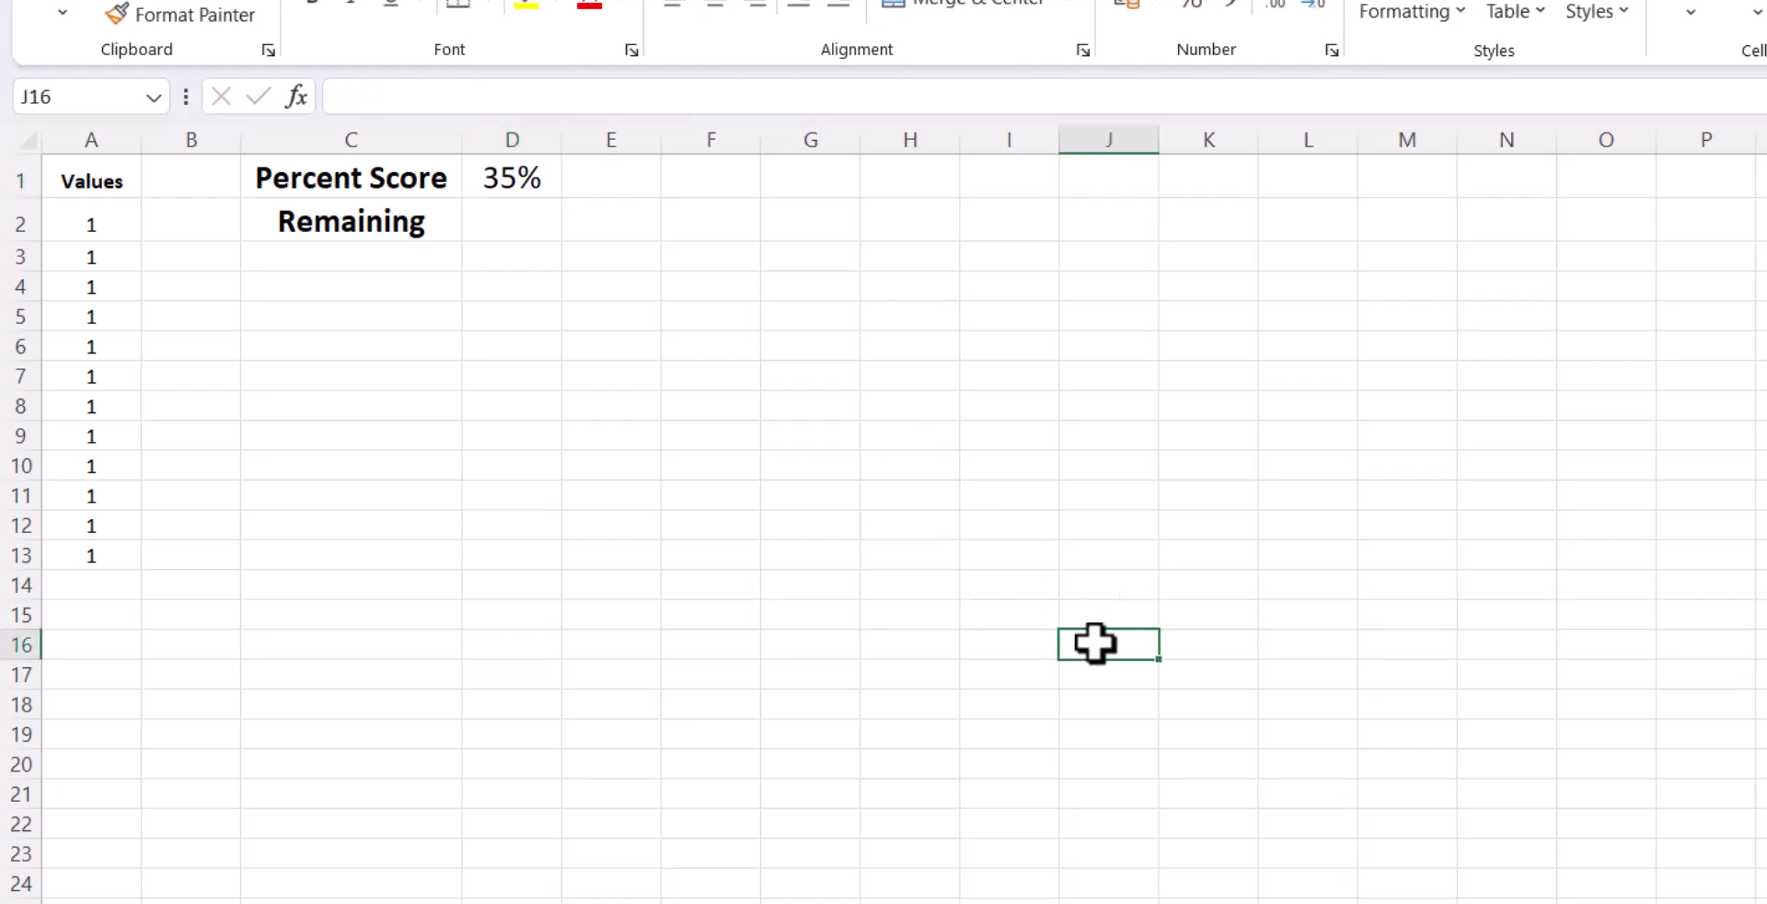
Make Remaining in D2 calculate =1-D1, and select the Values column.
left_click(522, 233)
type("-")
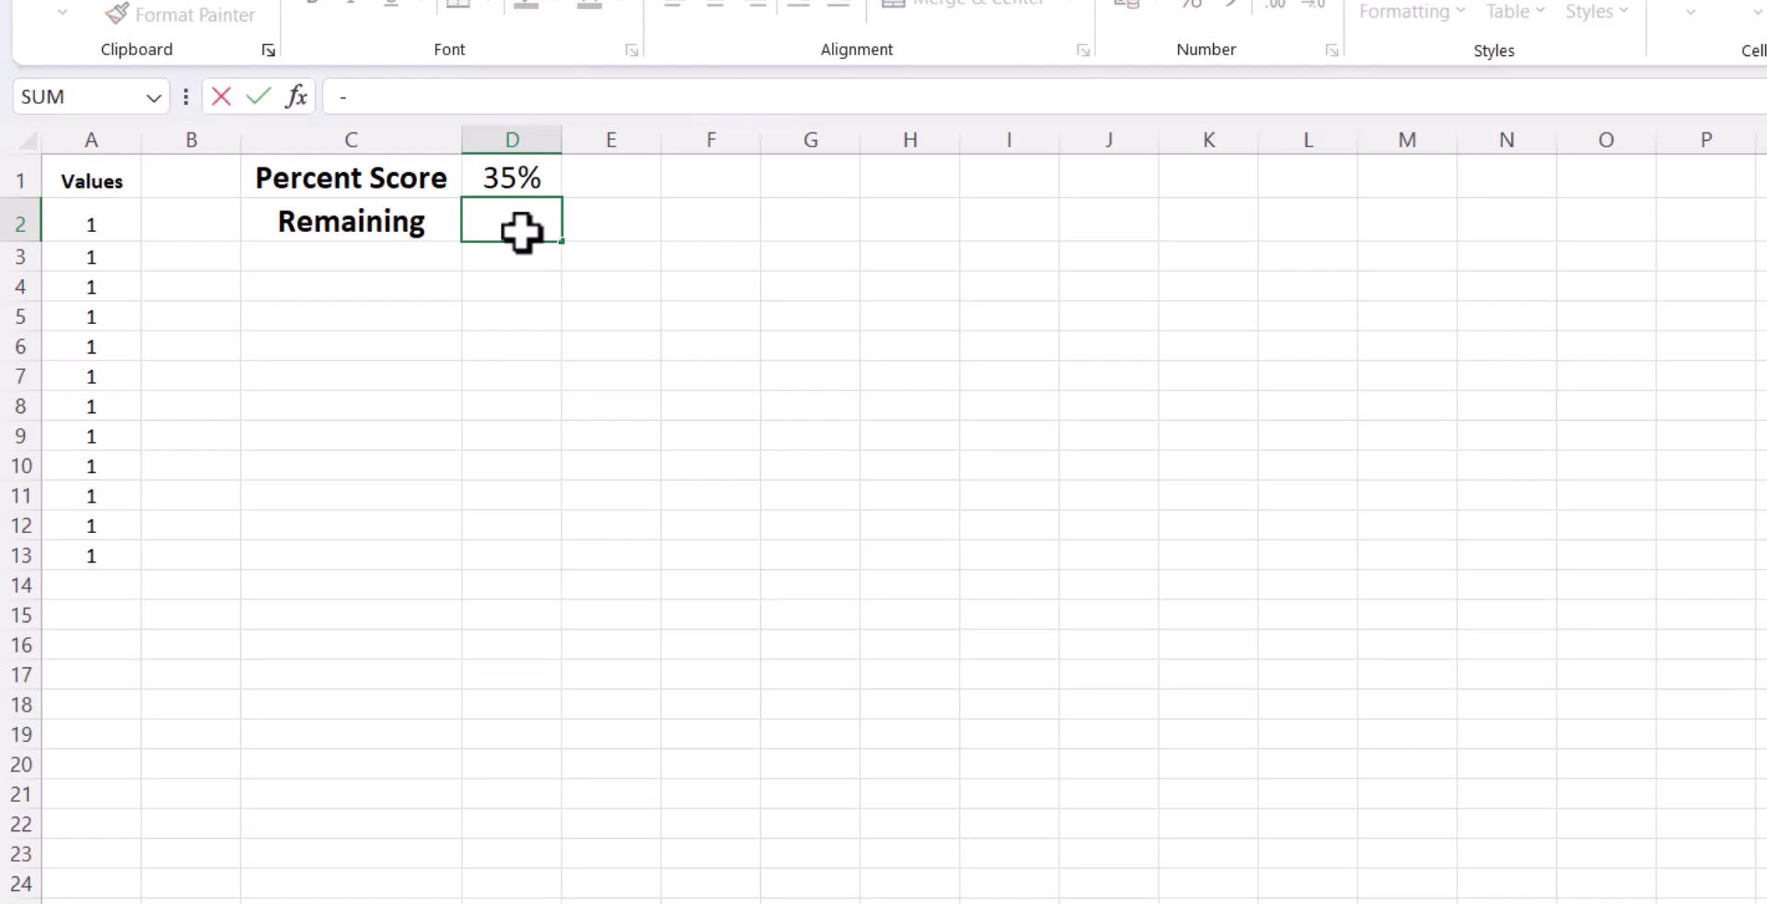
key("BackSpace")
type("=1")
left_click(511, 181)
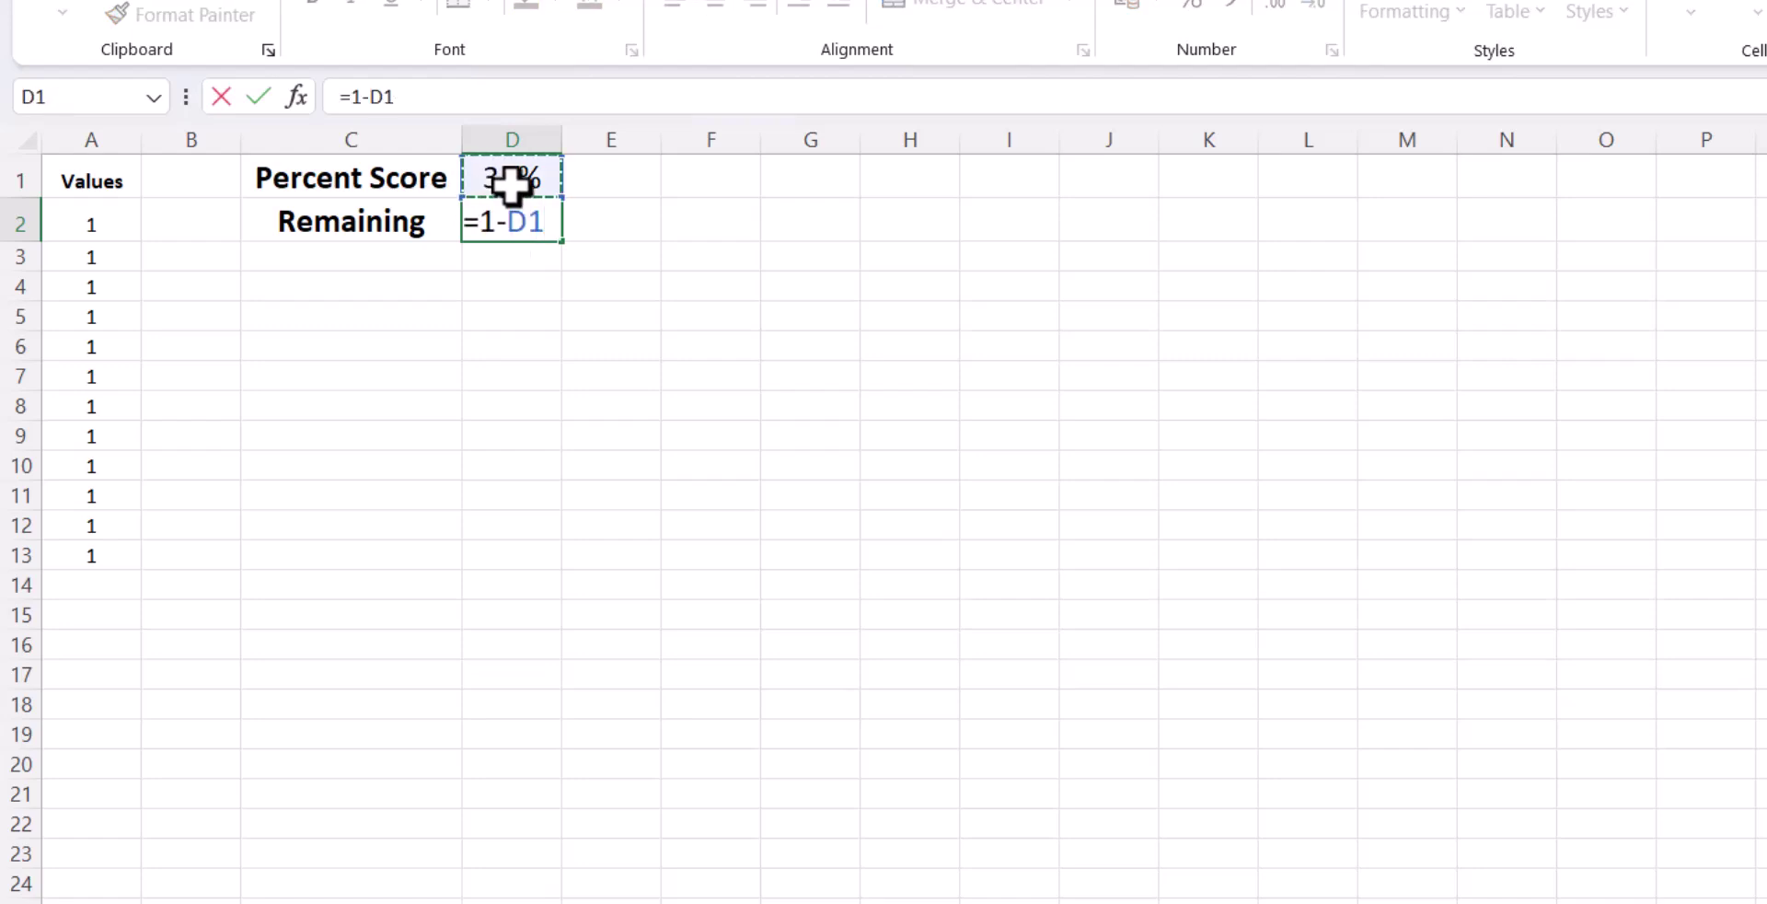
key("Return")
left_click(776, 628)
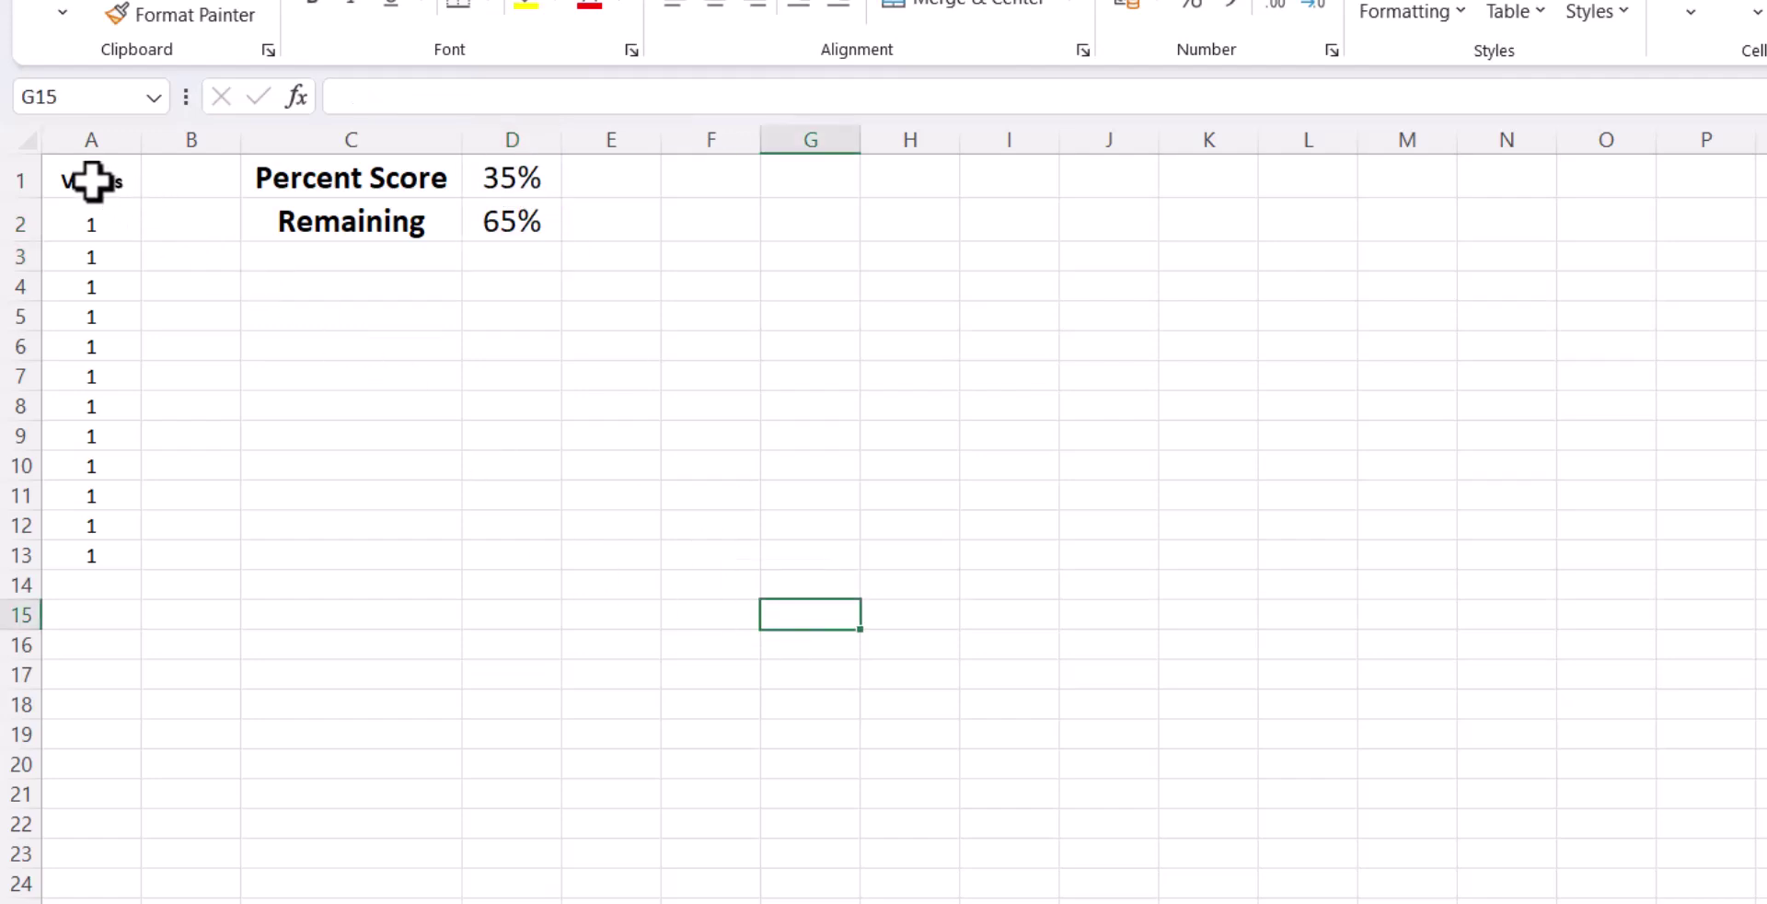
left_click_drag(91, 182, 57, 548)
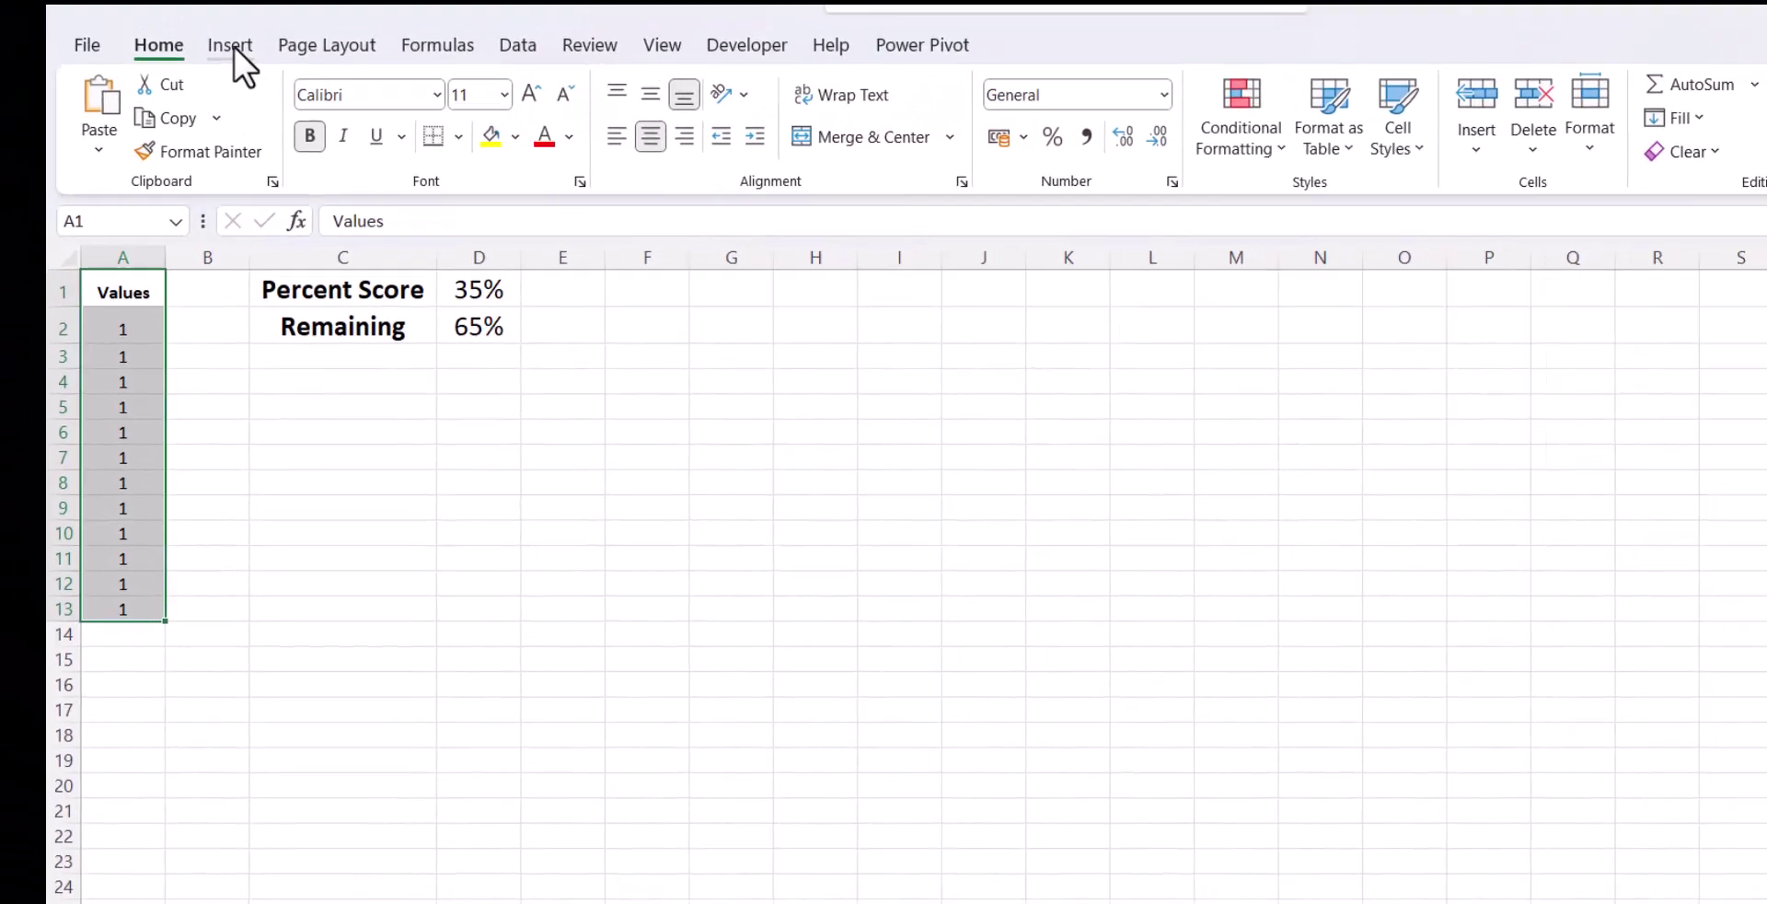
Insert a doughnut chart of the Values column and place it beside the data.
left_click(232, 47)
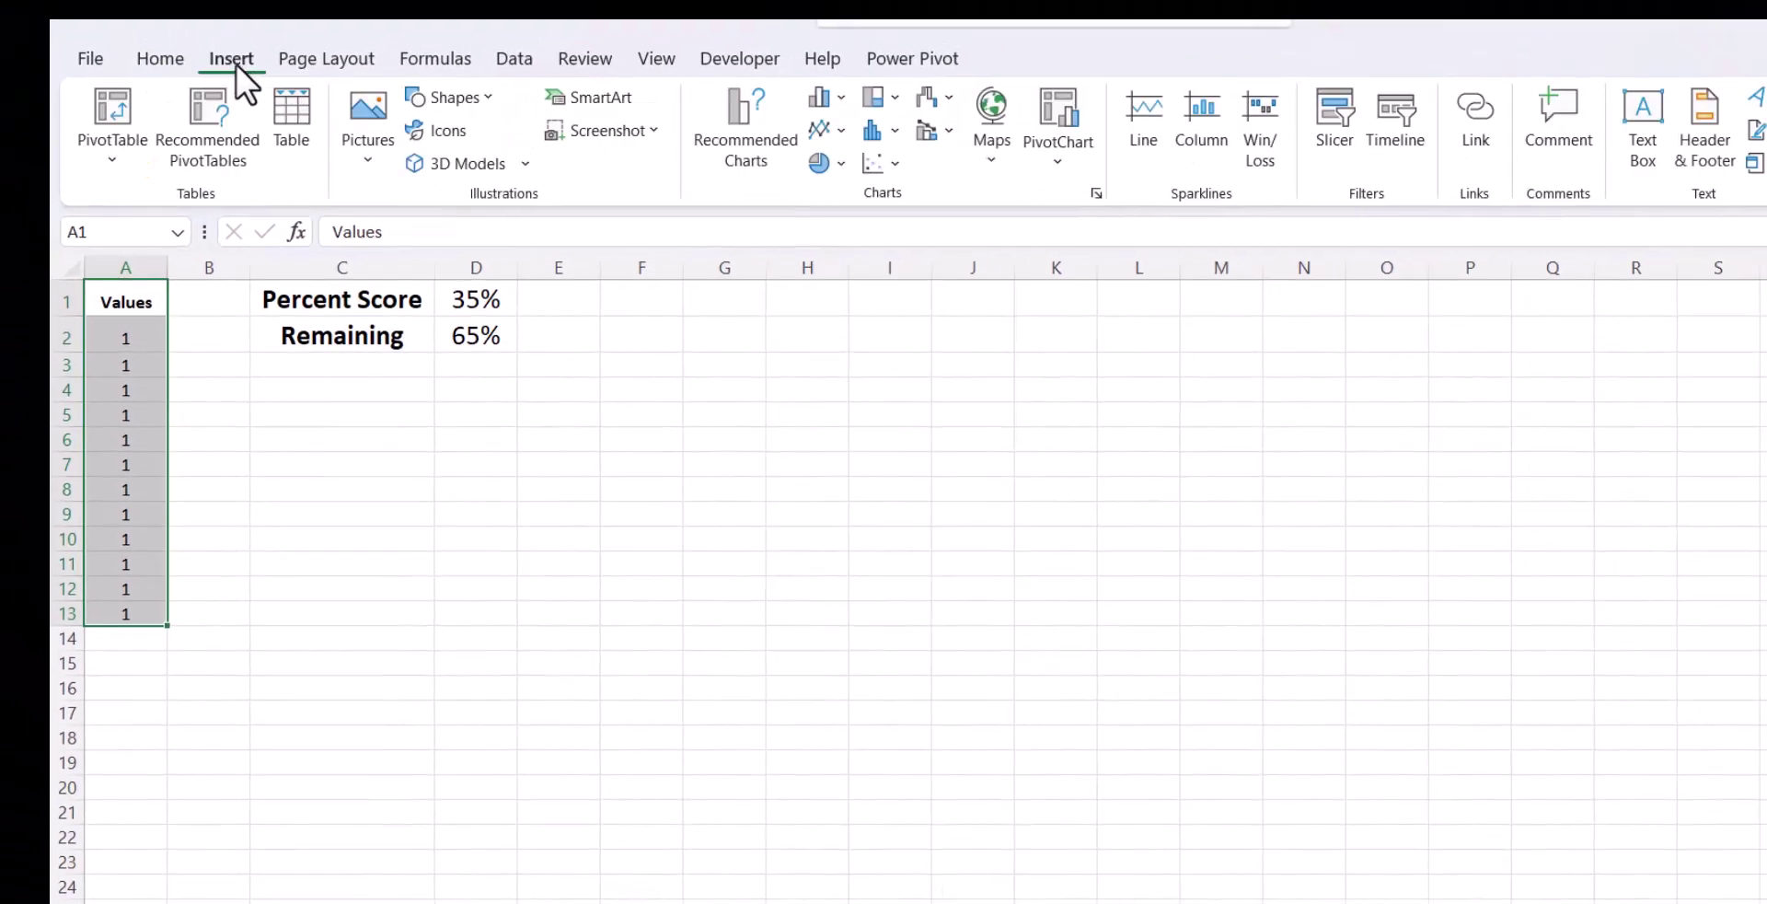
left_click(842, 164)
left_click(843, 505)
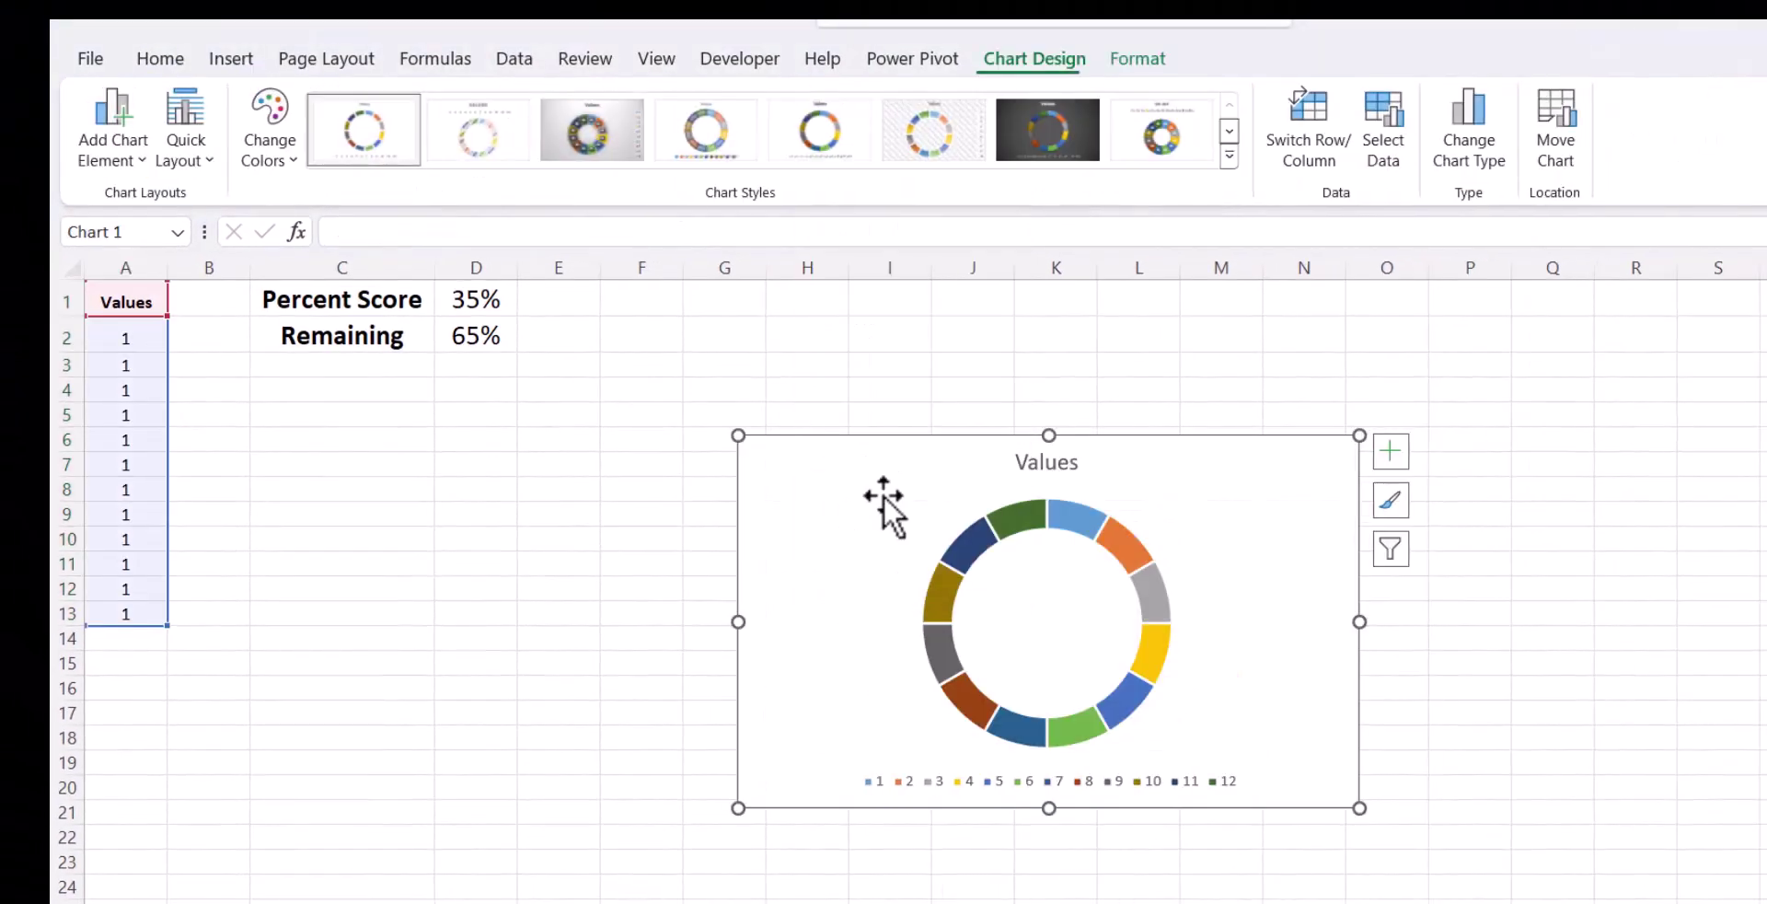
left_click_drag(902, 446, 828, 344)
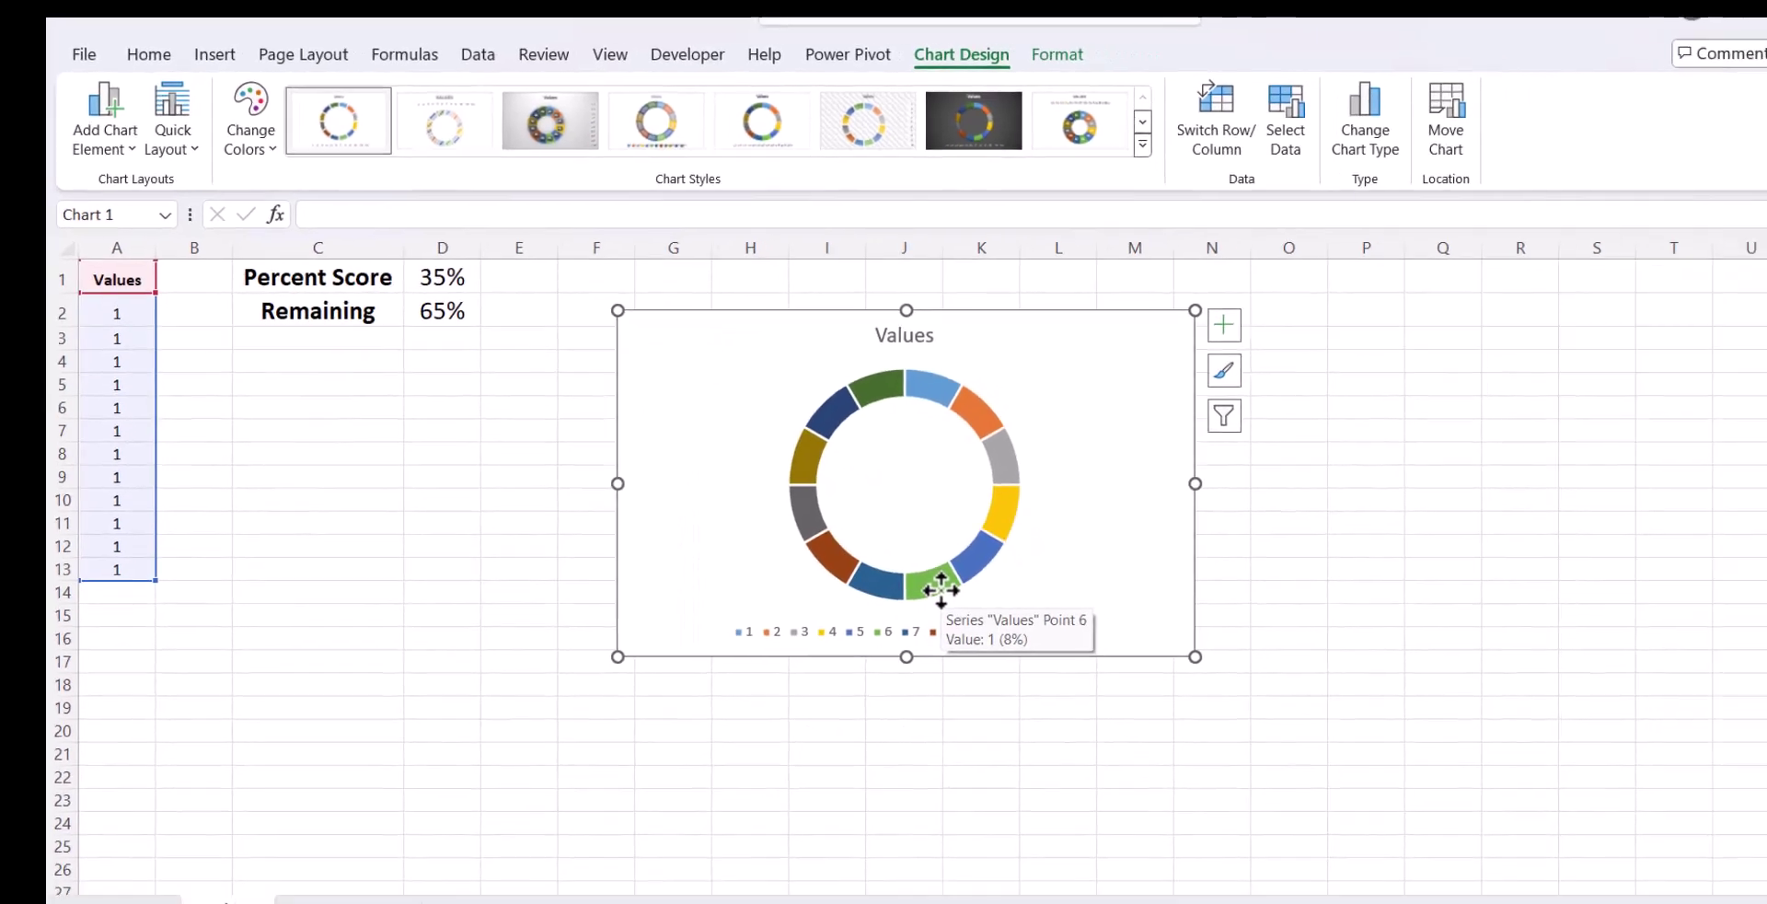
Give all doughnut slices a solid light green fill and a 62% hole size.
left_click(941, 589)
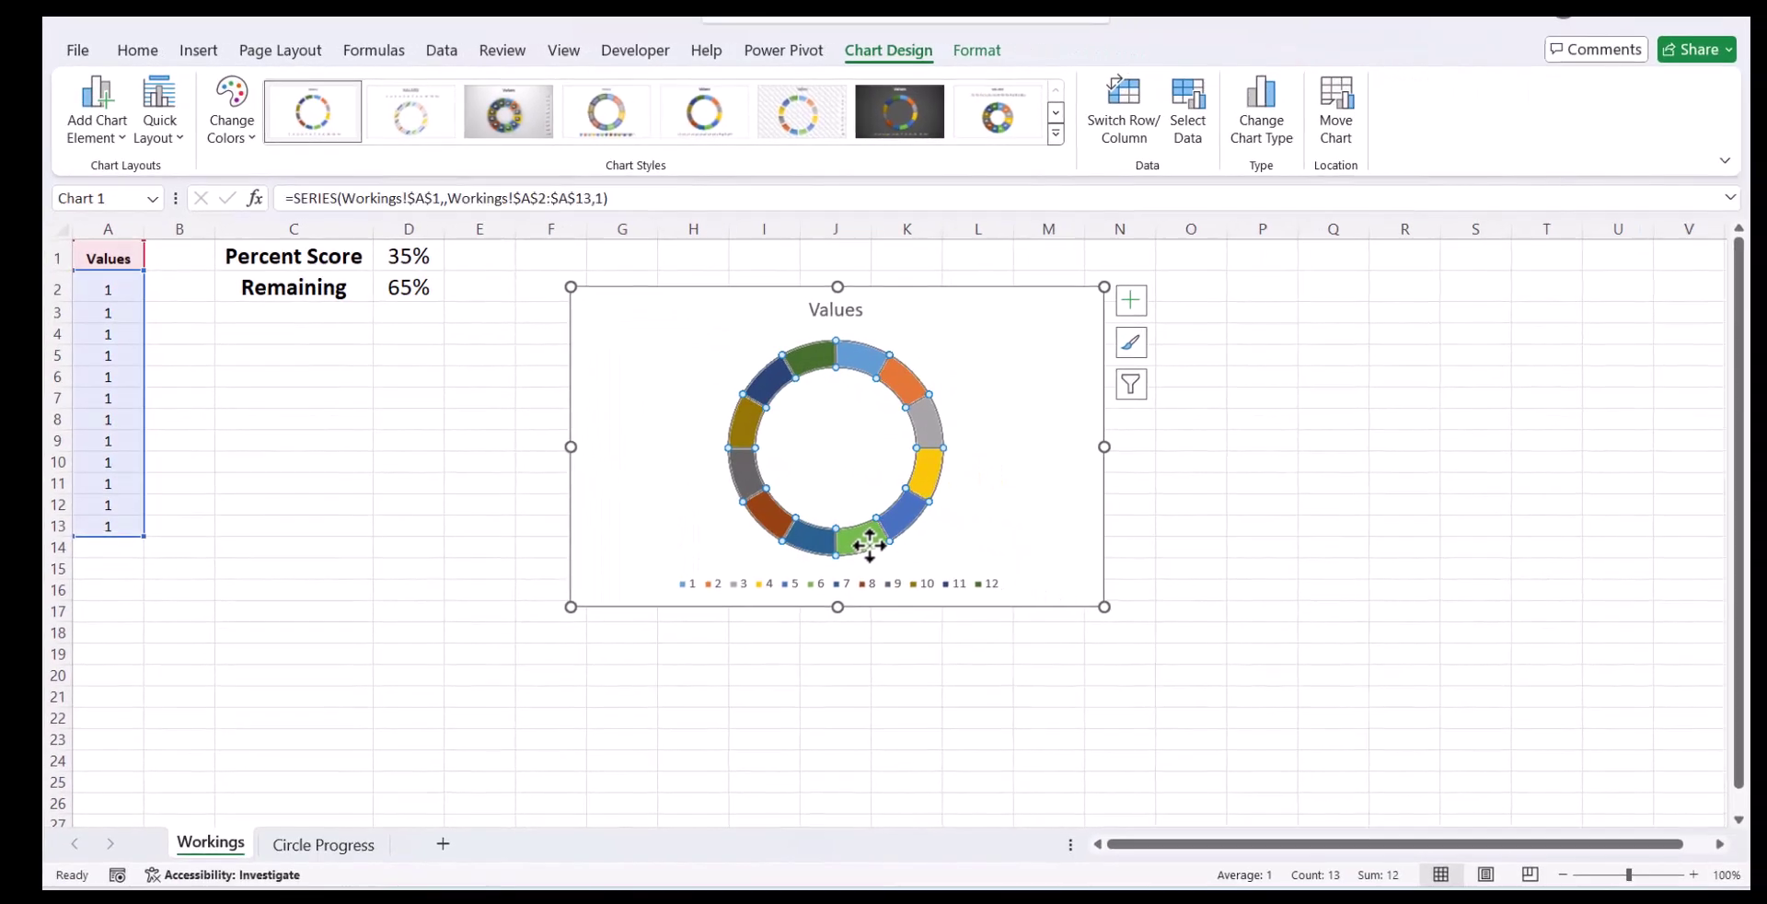
right_click(869, 544)
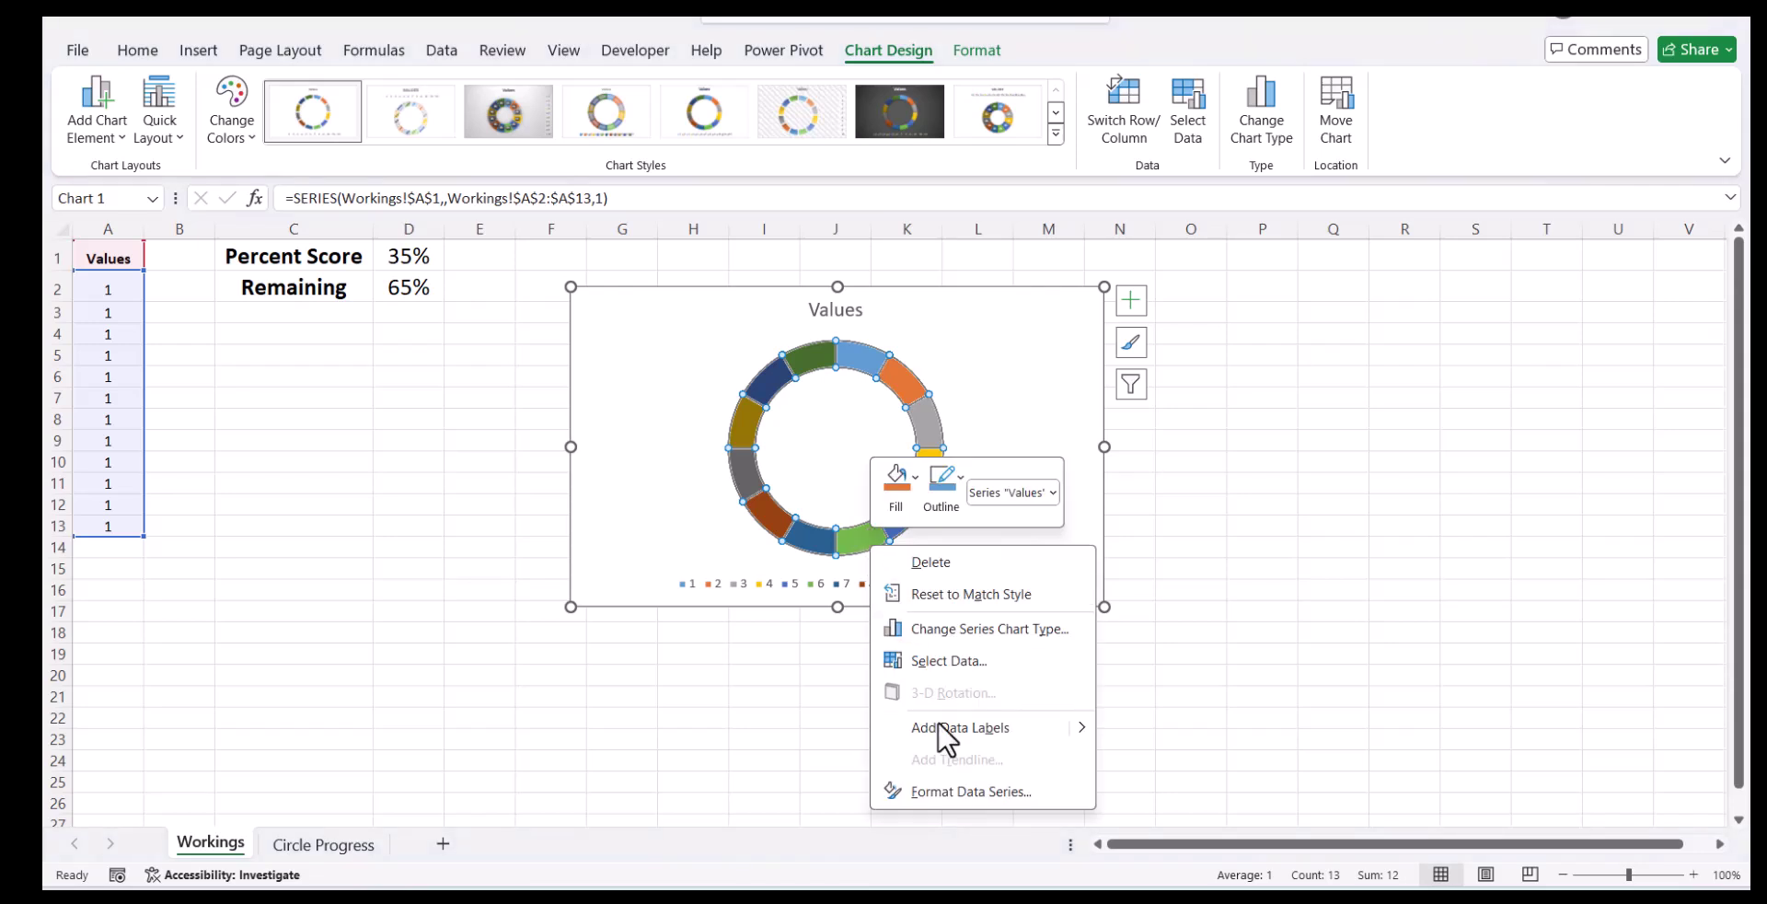
left_click(948, 789)
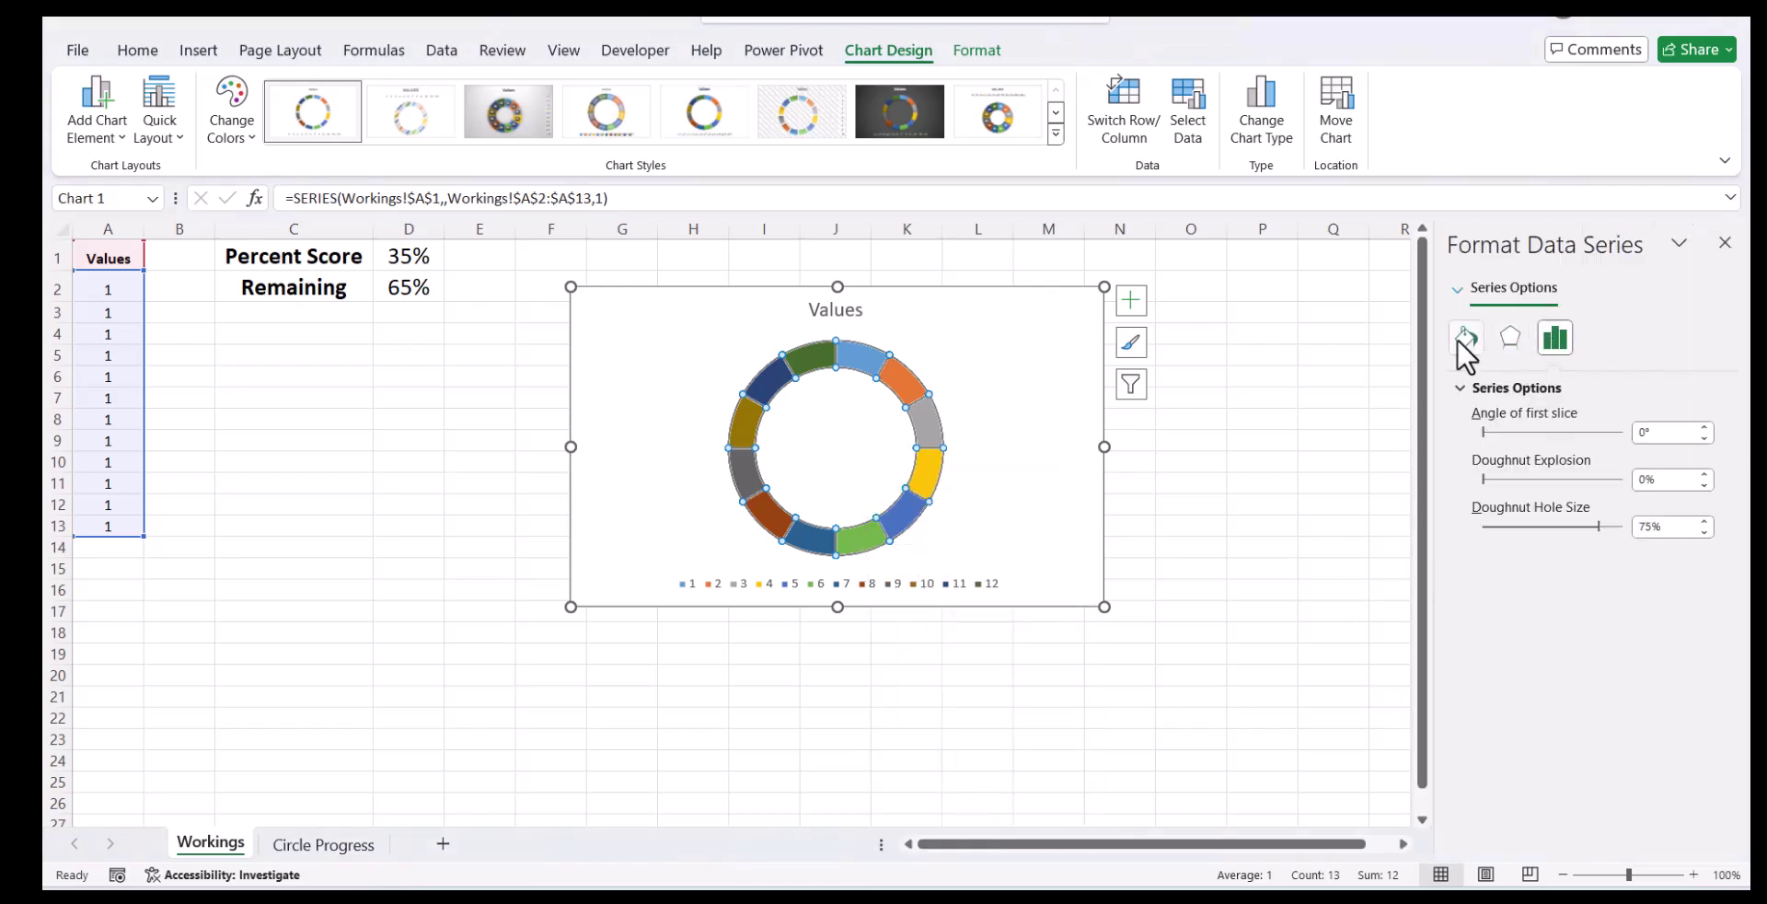
left_click(1466, 339)
left_click(1475, 387)
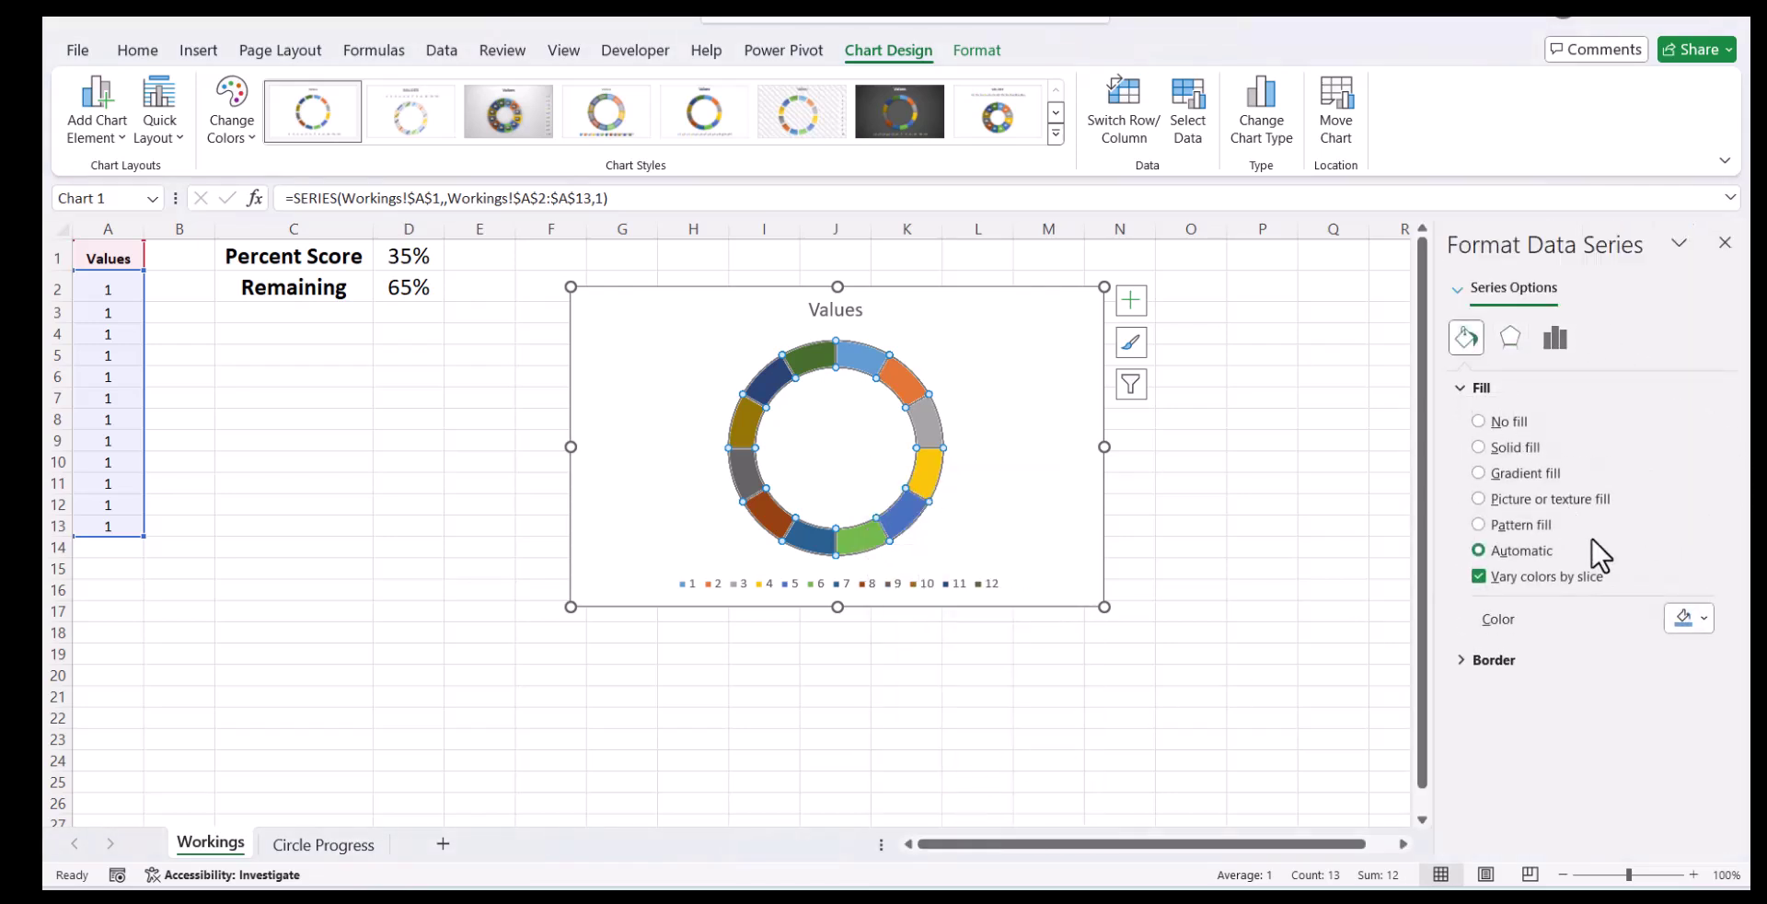
left_click(1704, 623)
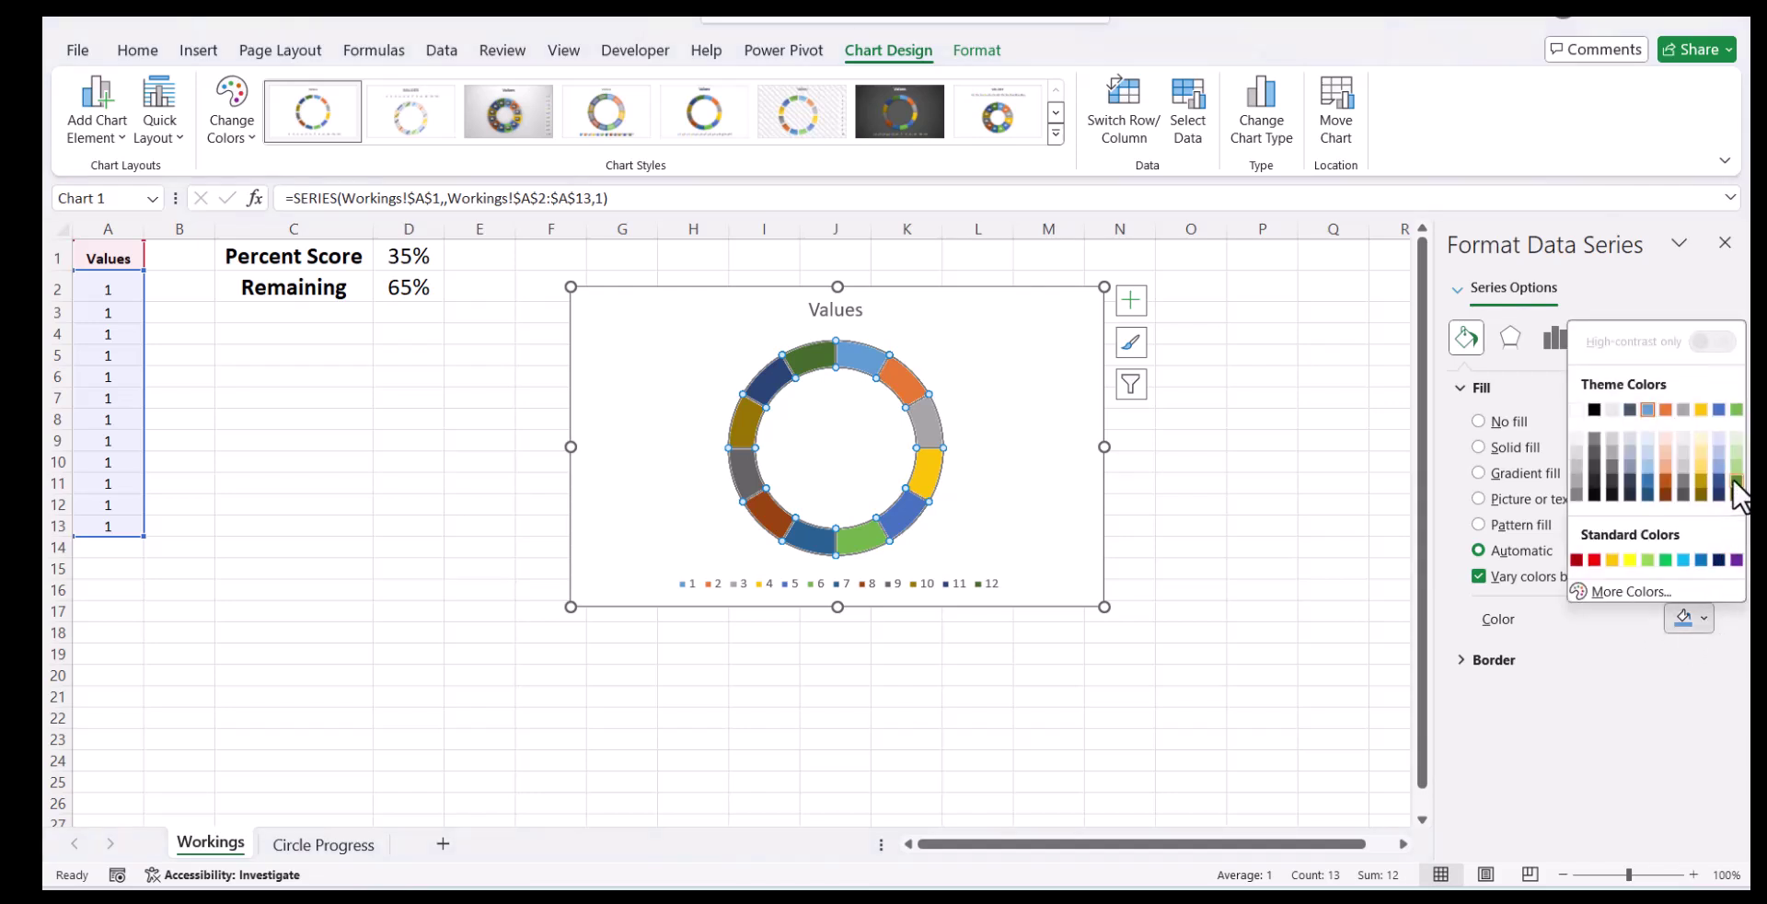
left_click(1648, 560)
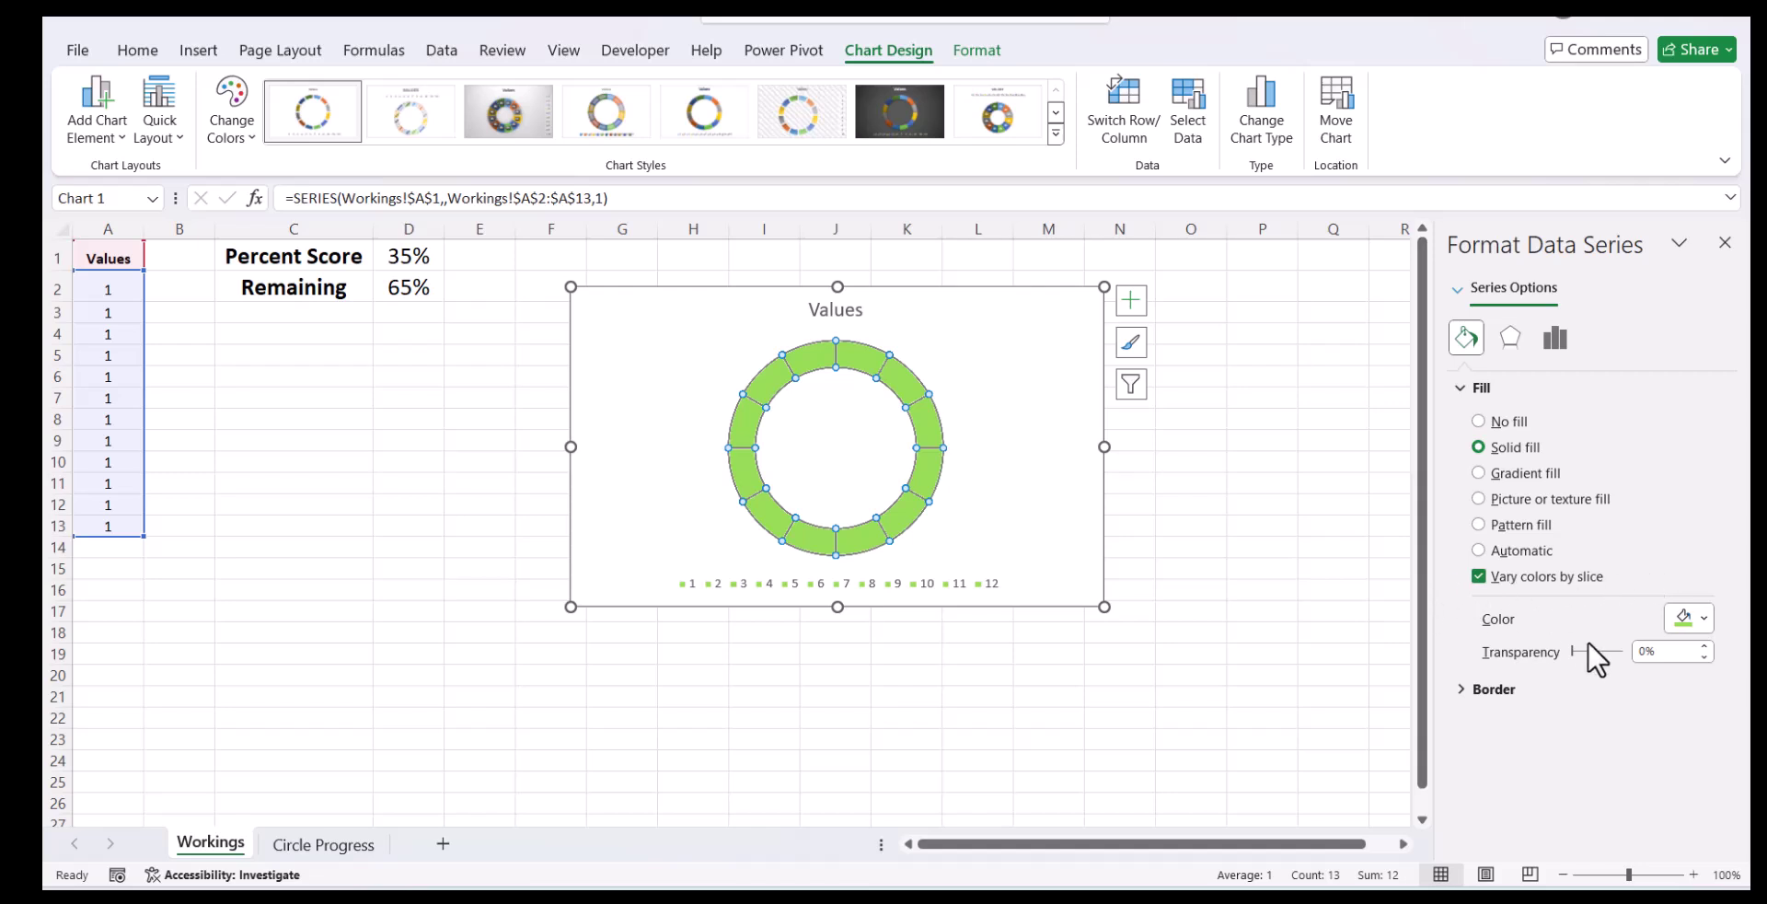
left_click(1553, 345)
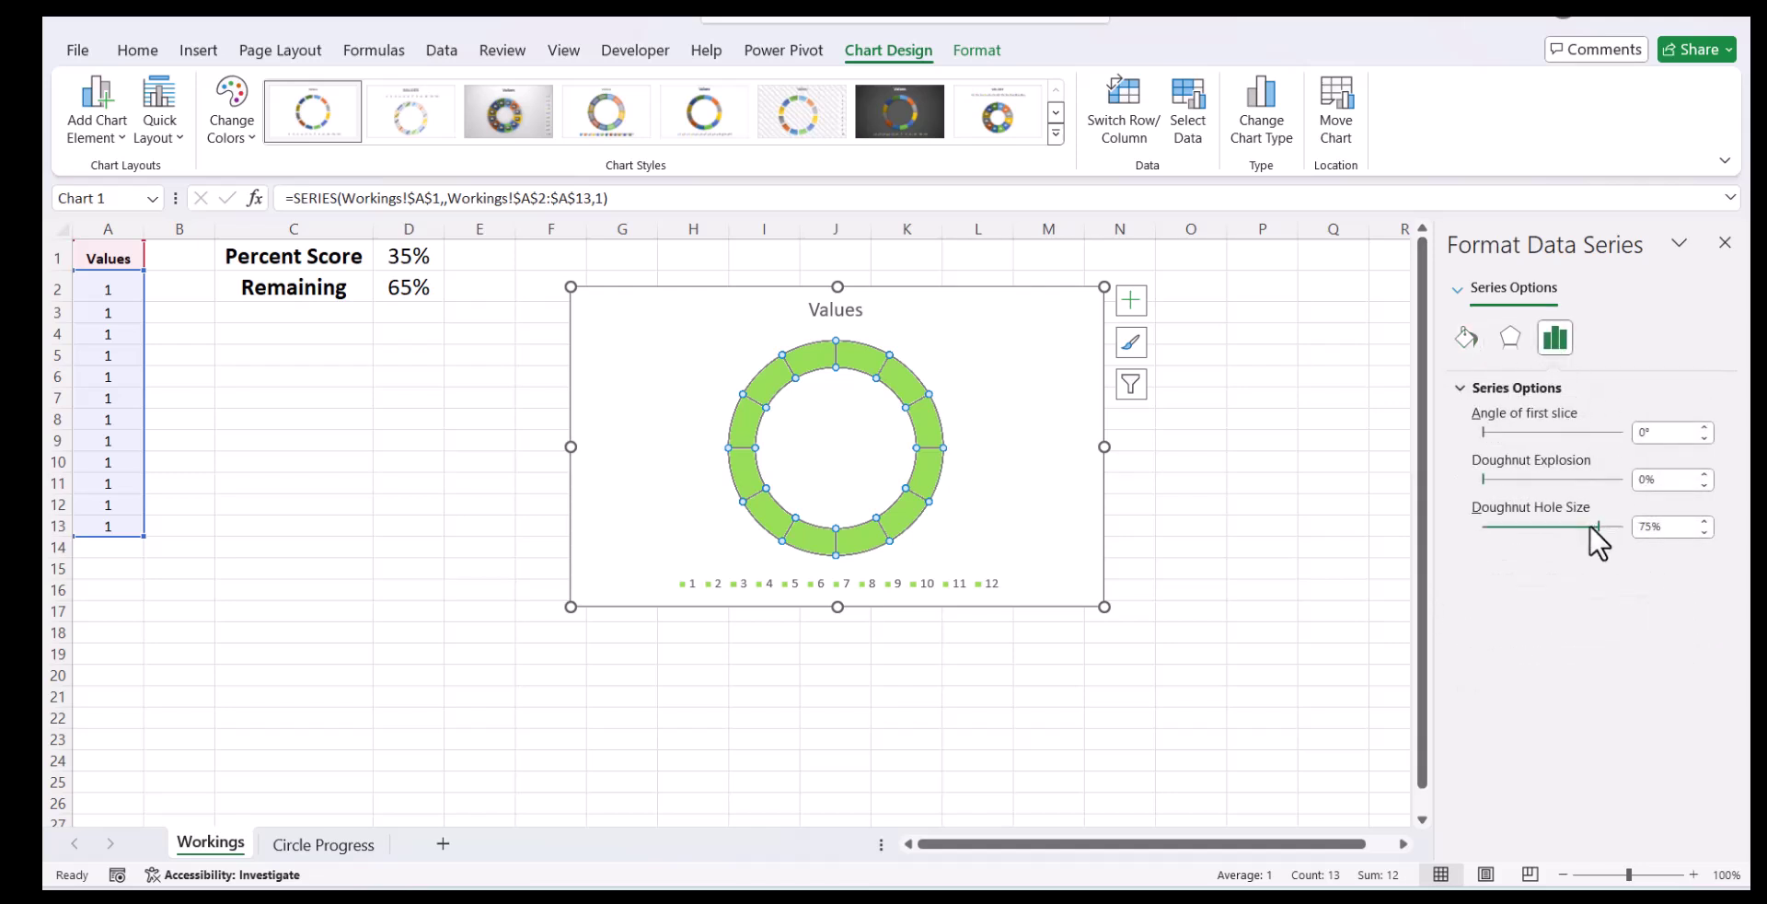
left_click_drag(1596, 532, 1576, 536)
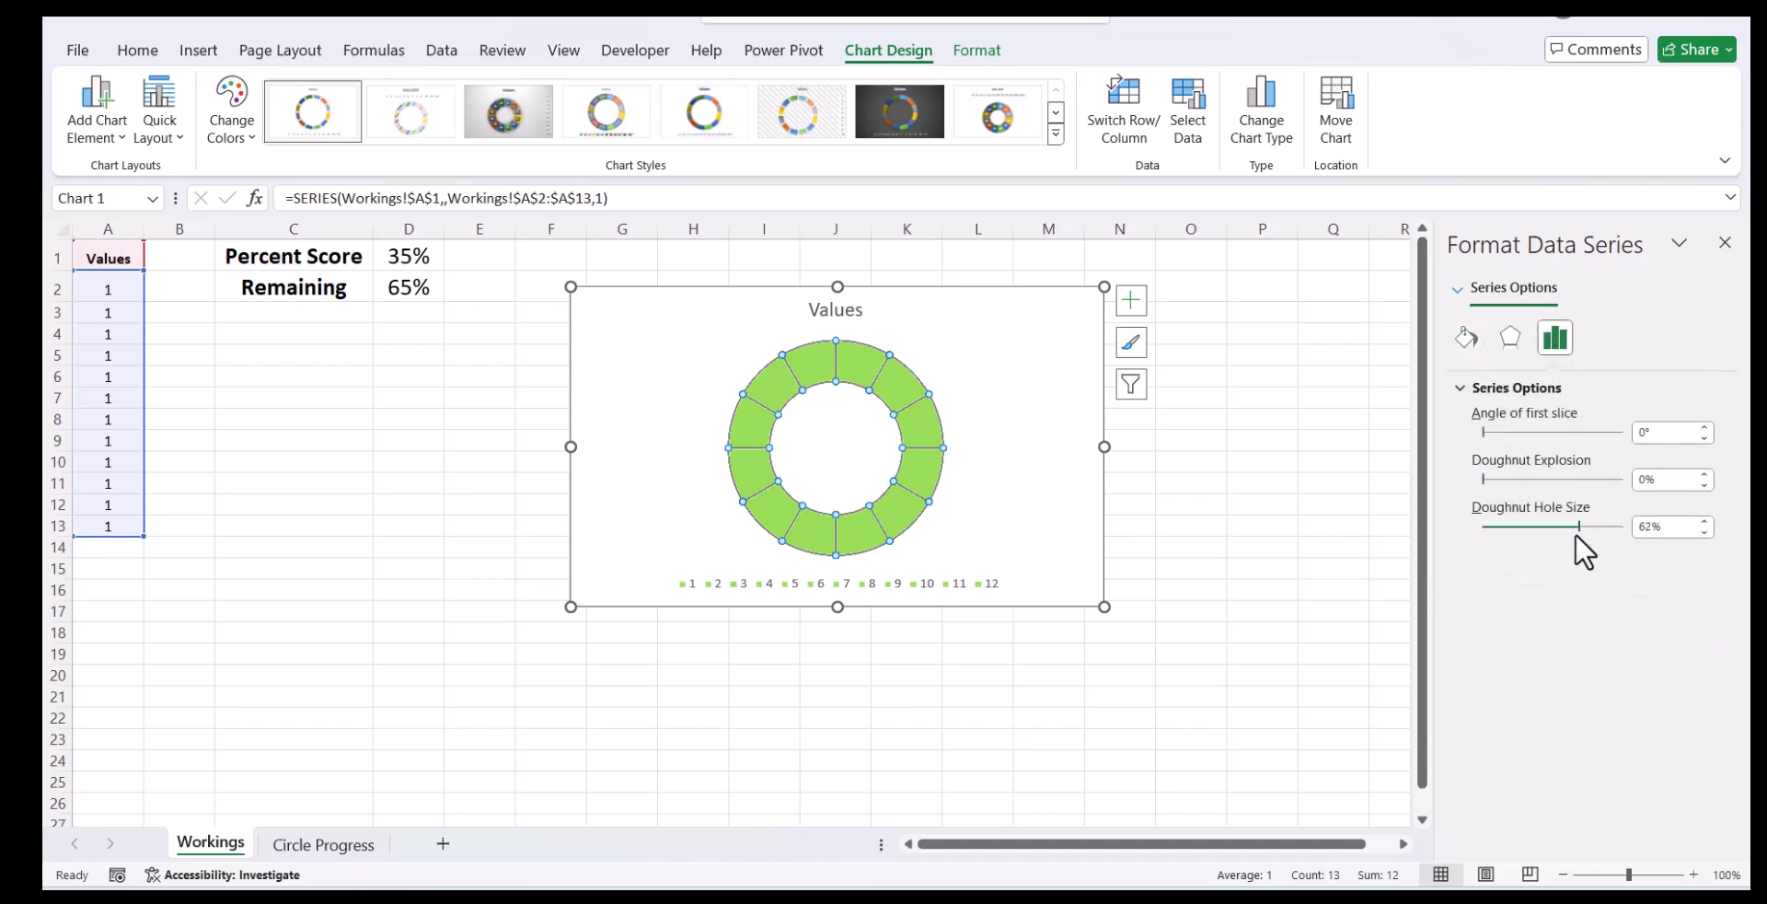
Give the doughnut series a solid white border line about 2 pt wide.
left_click(1456, 346)
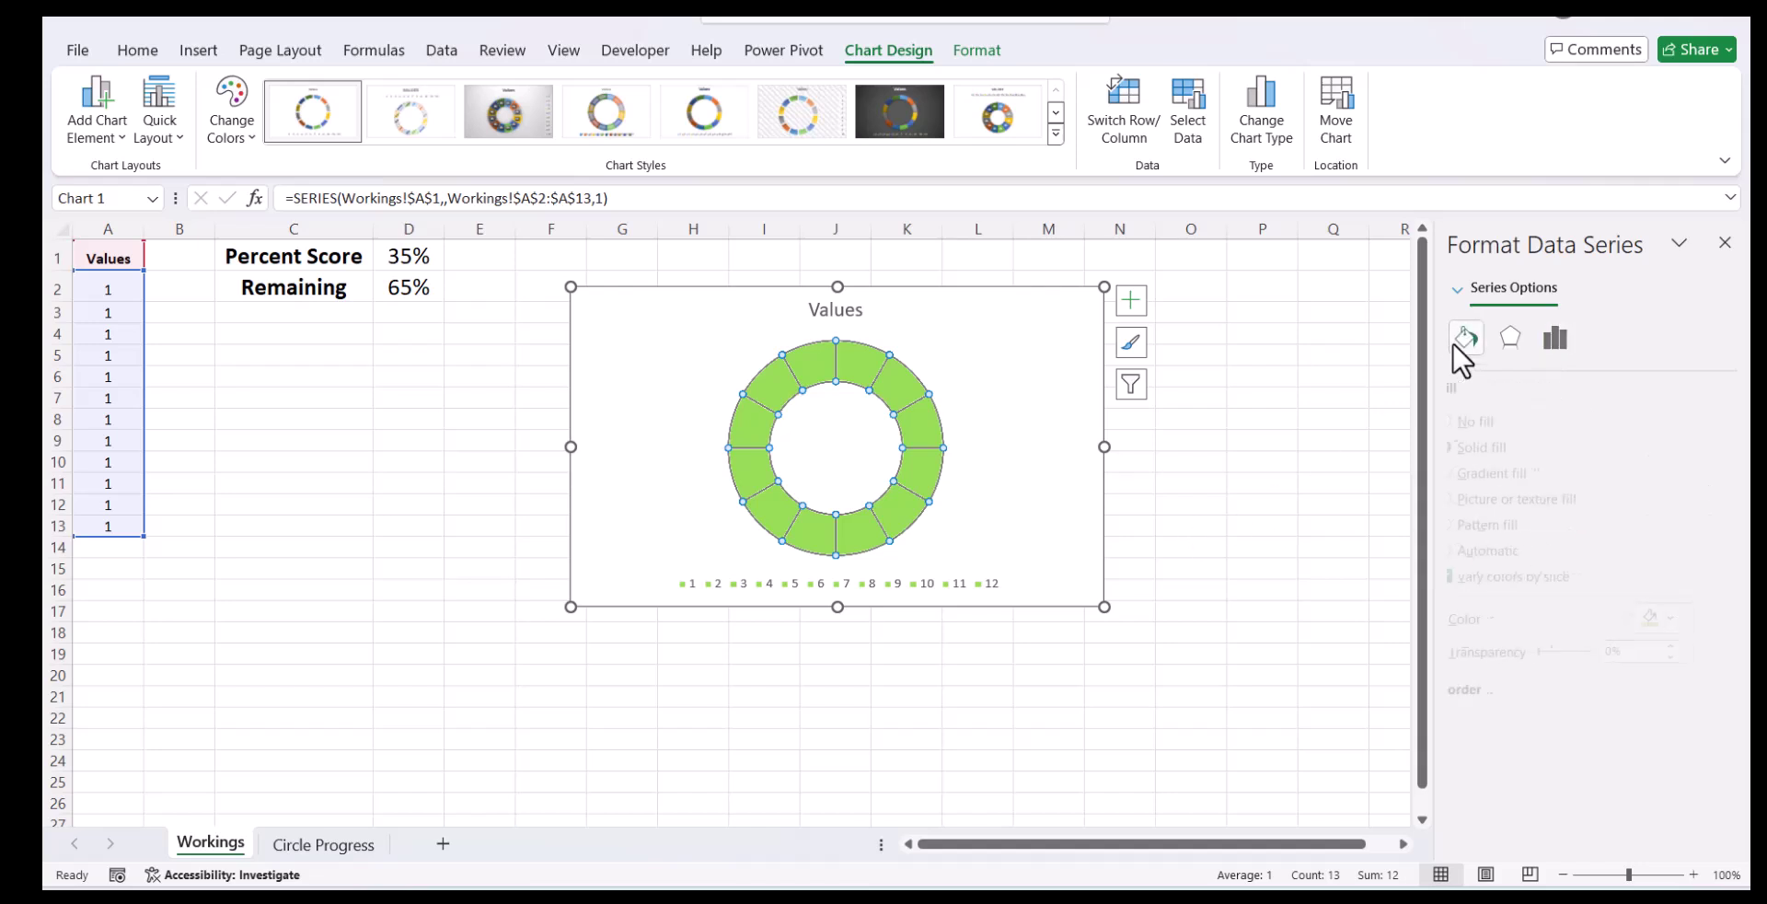
left_click(1472, 690)
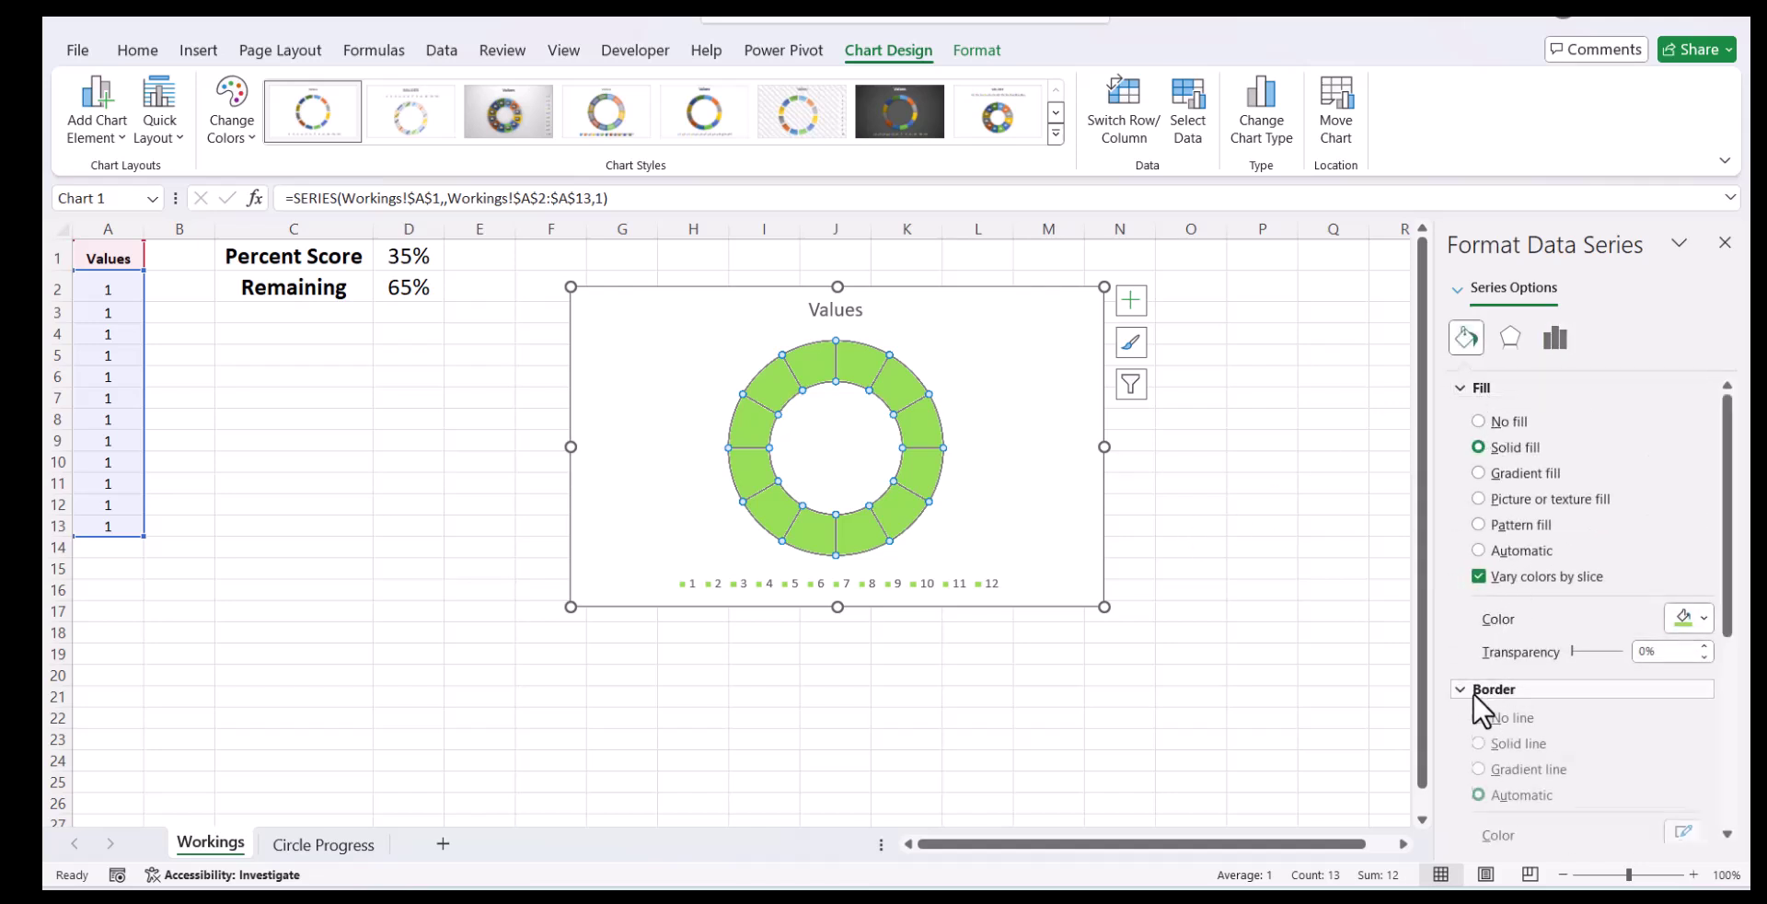
left_click(1495, 642)
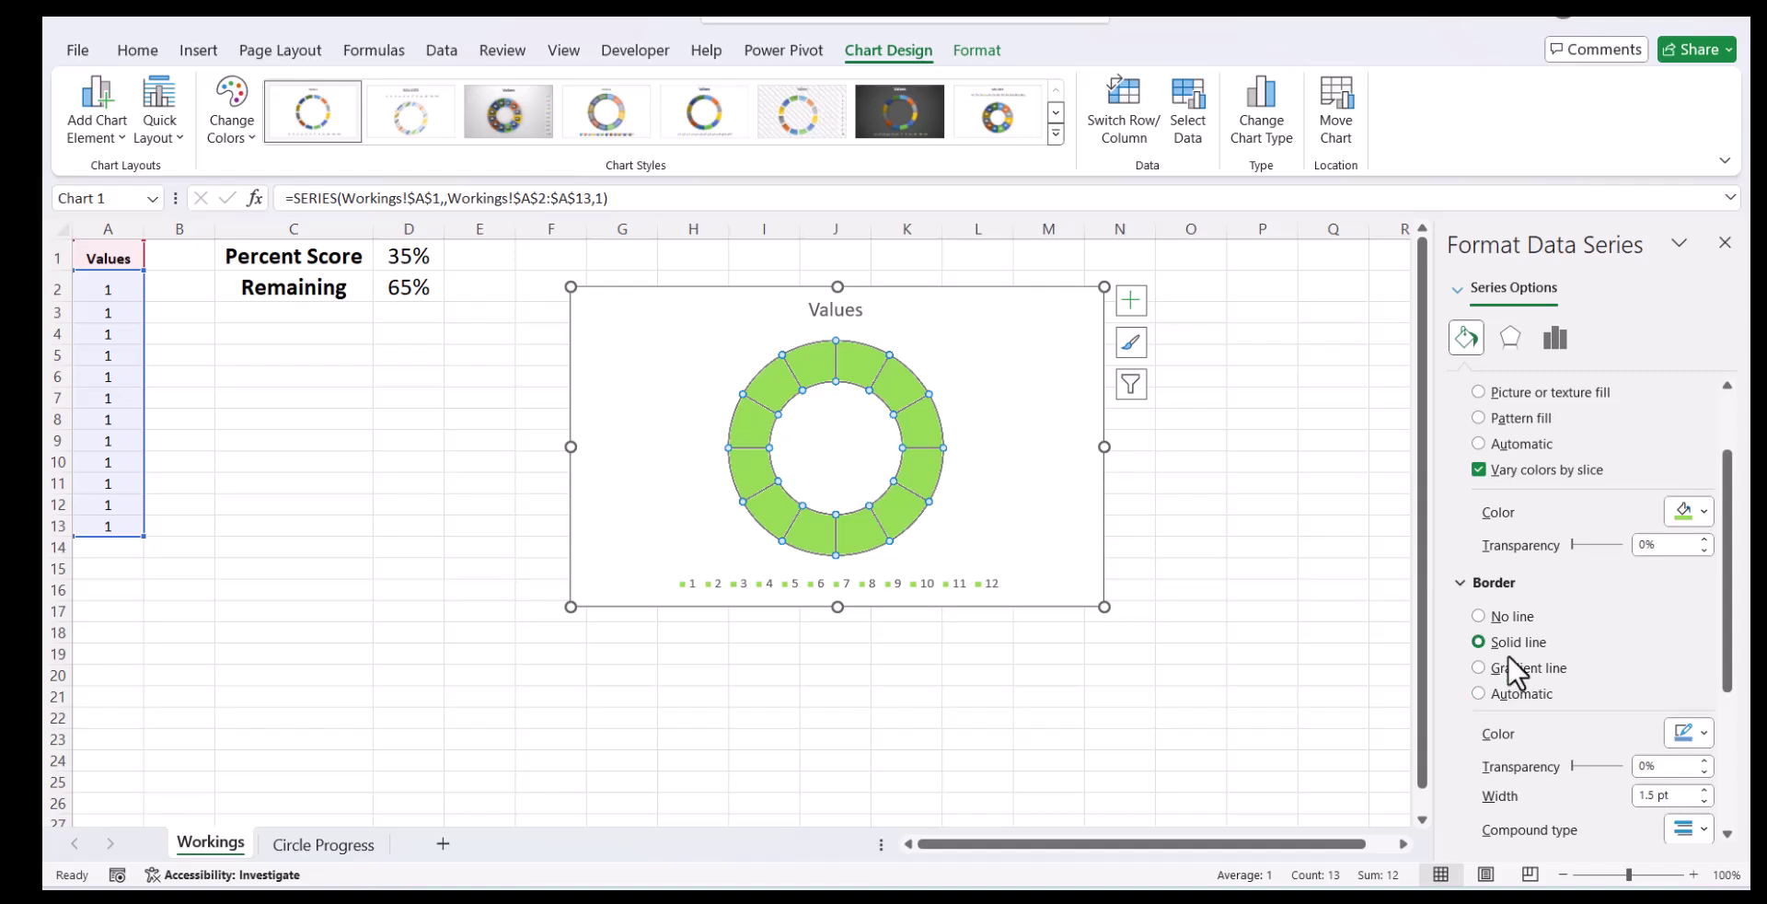
left_click(1700, 733)
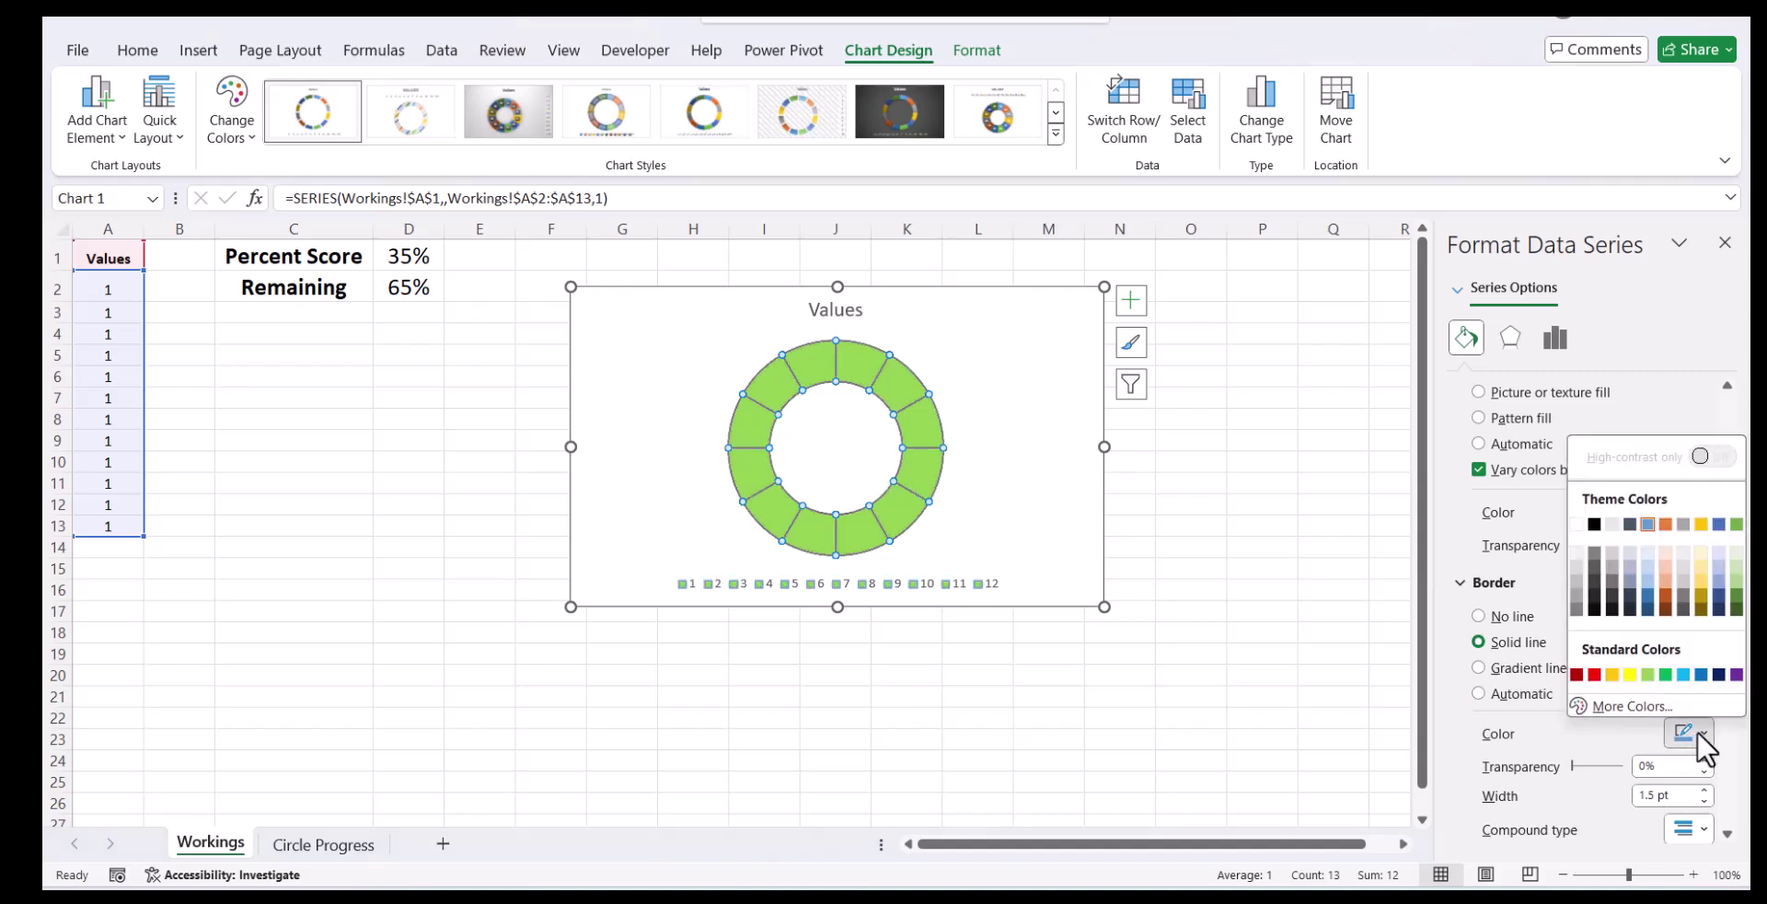
left_click(1576, 525)
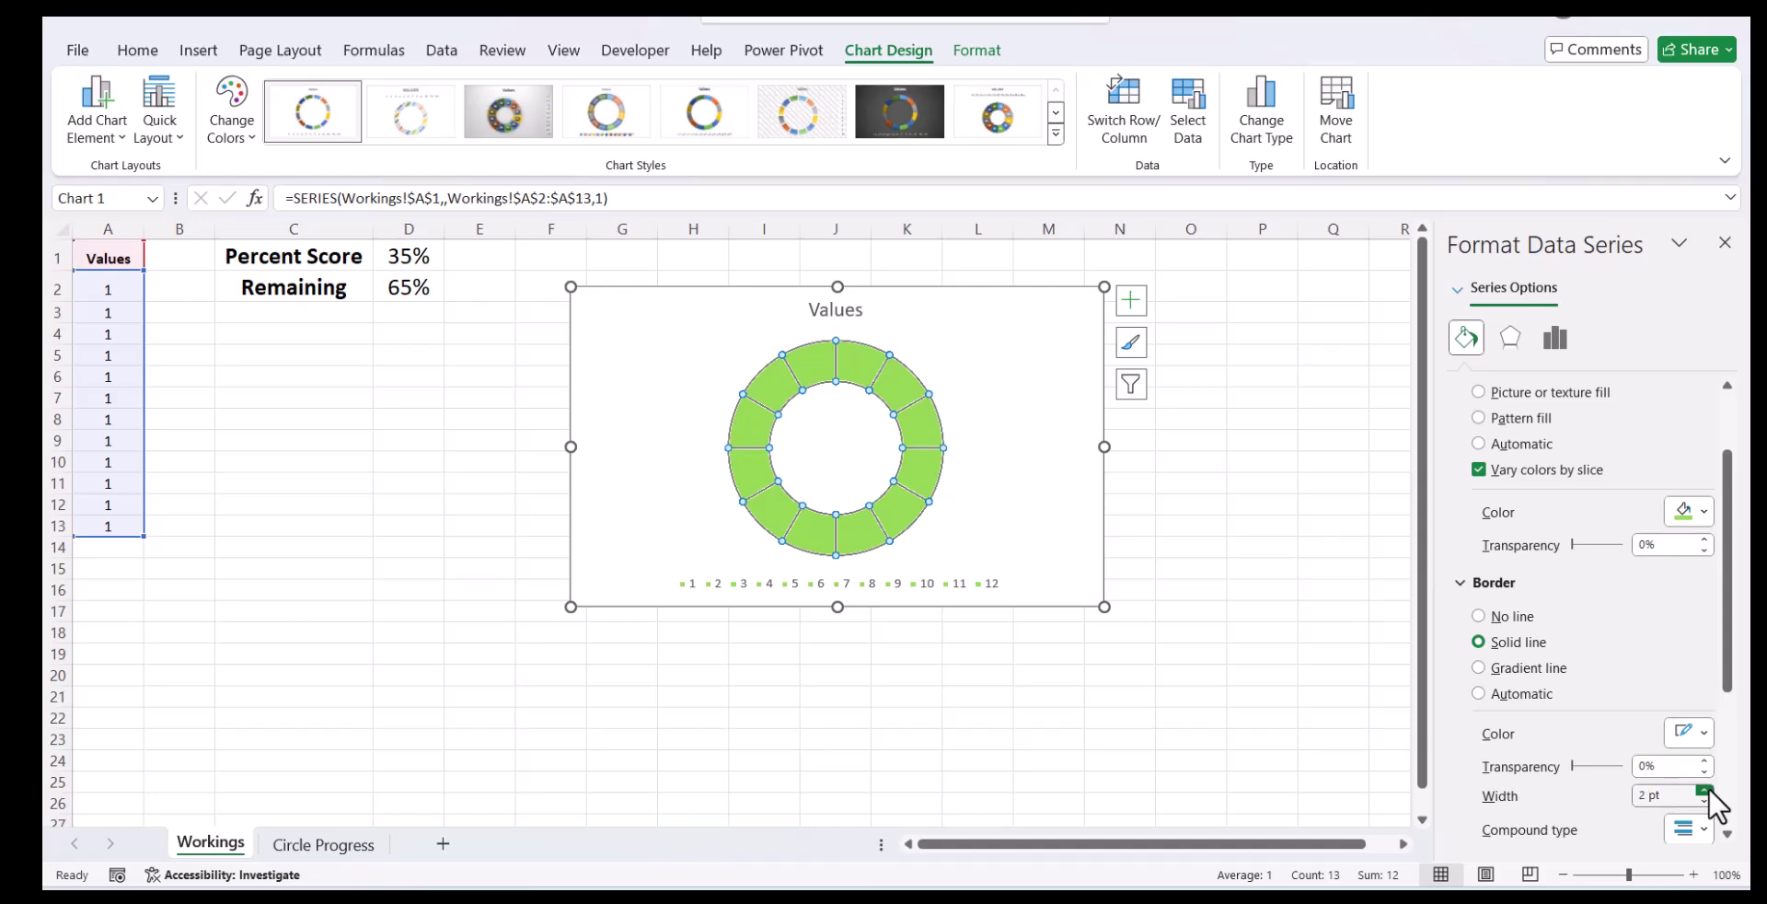
left_click(1220, 589)
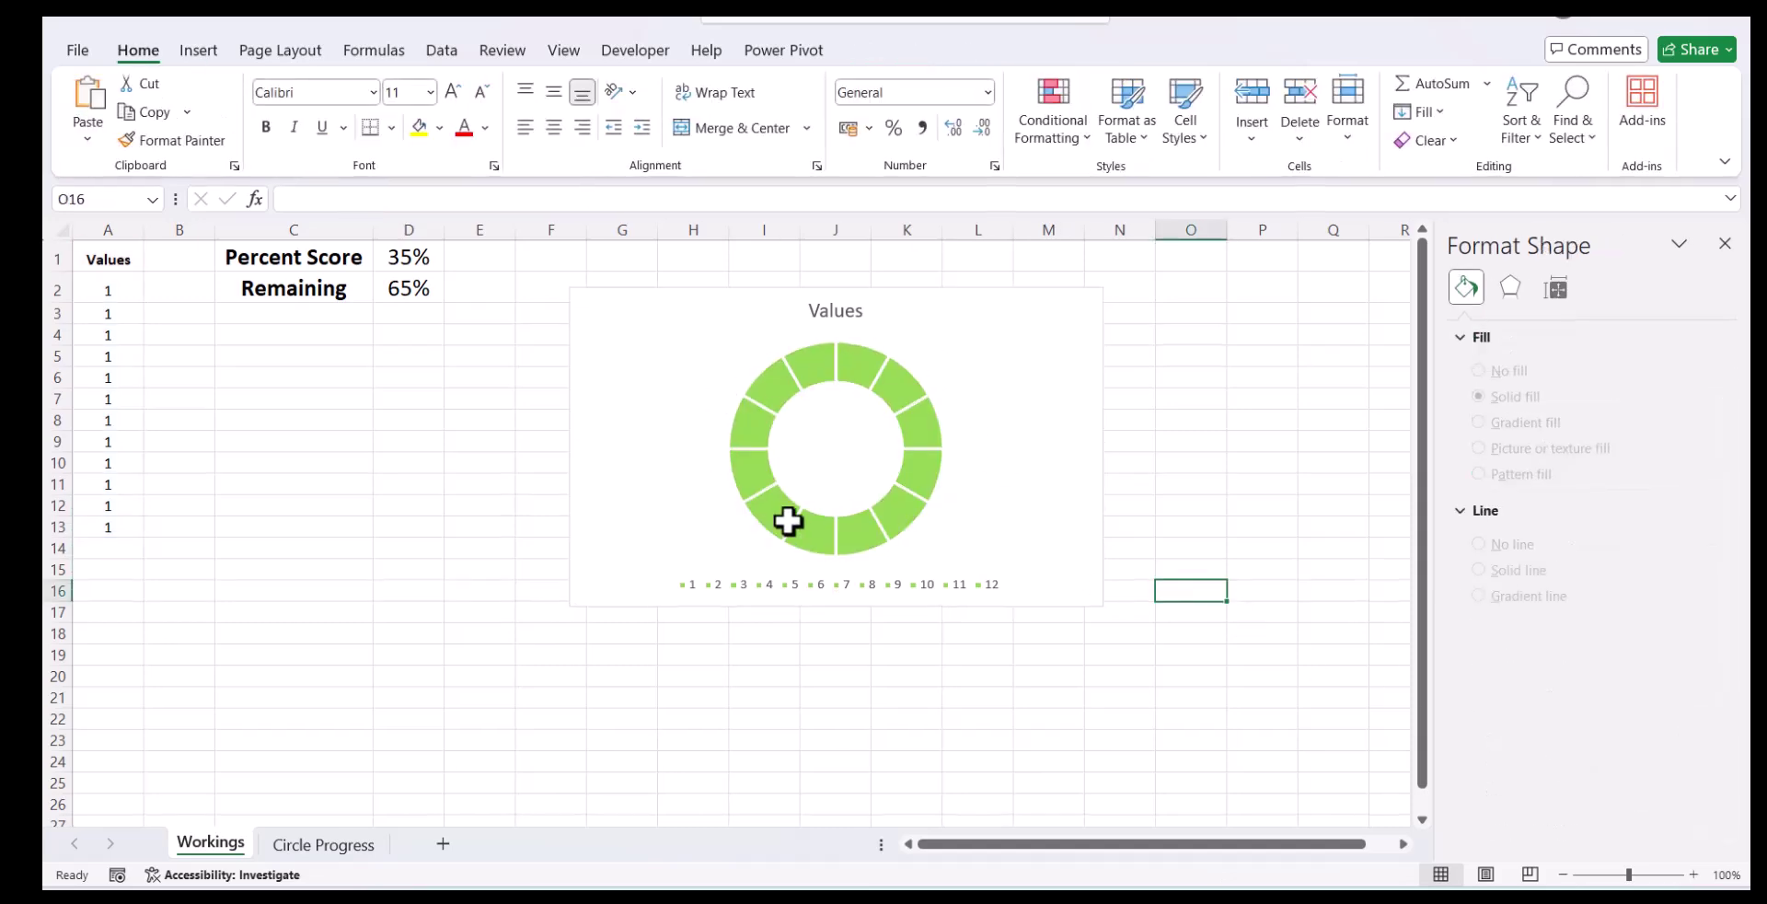
mouse_move(880, 522)
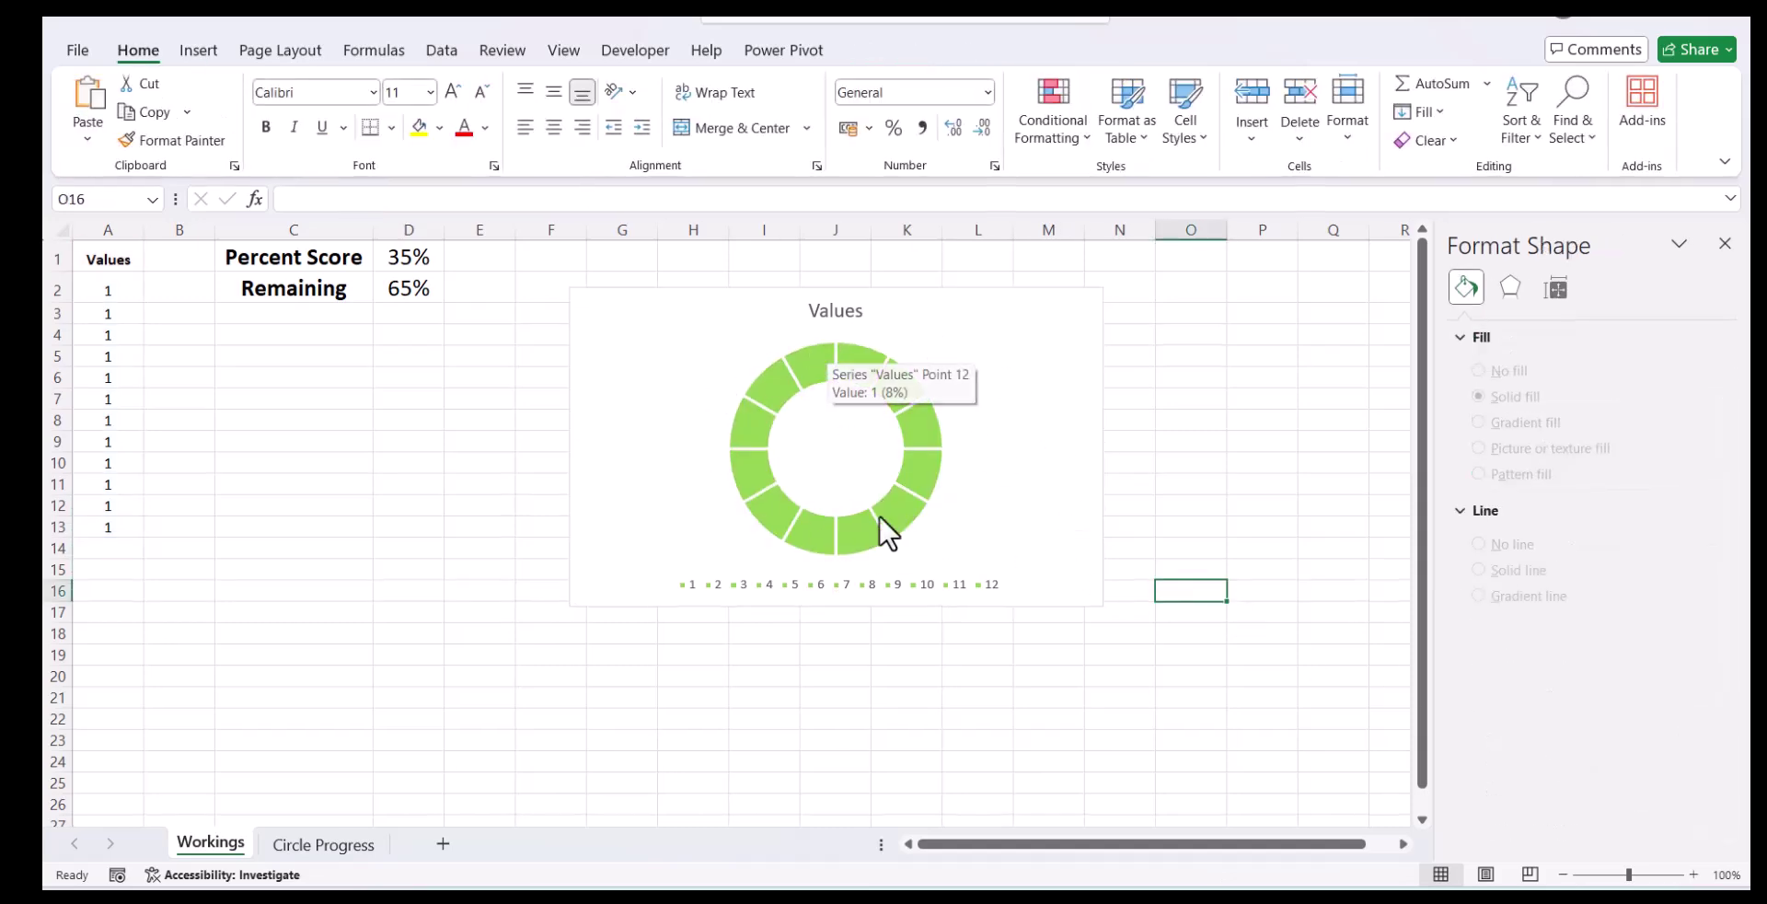
Delete the chart's legend and its Values title.
left_click(889, 588)
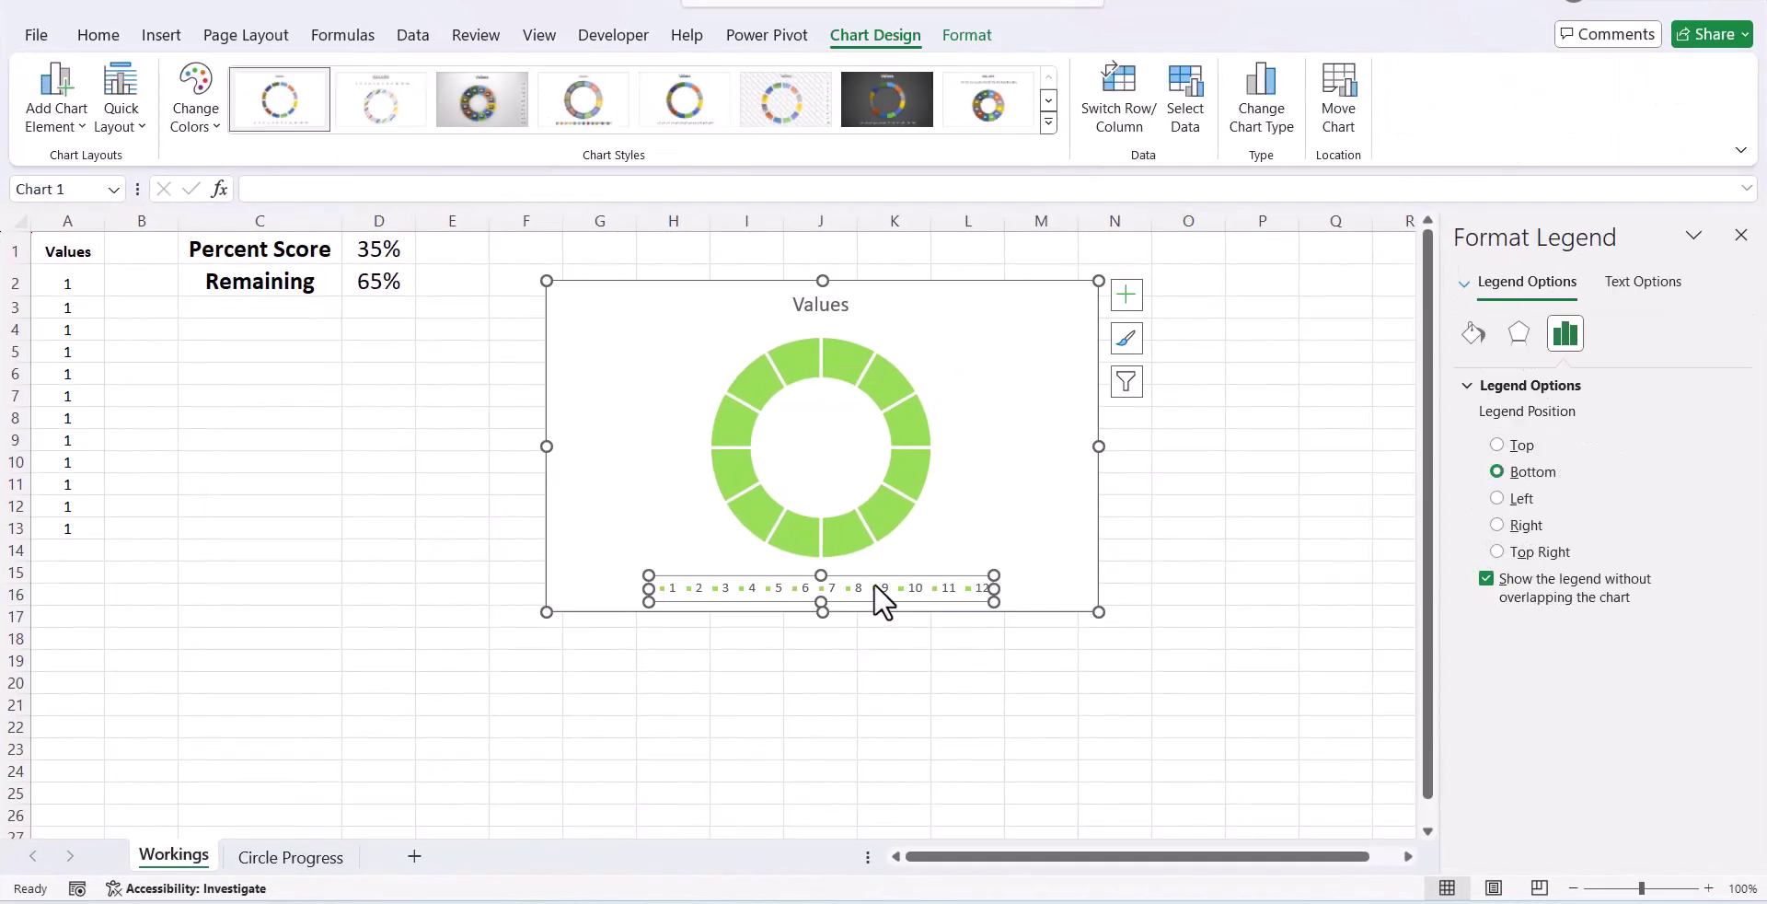
key("Delete")
left_click(819, 307)
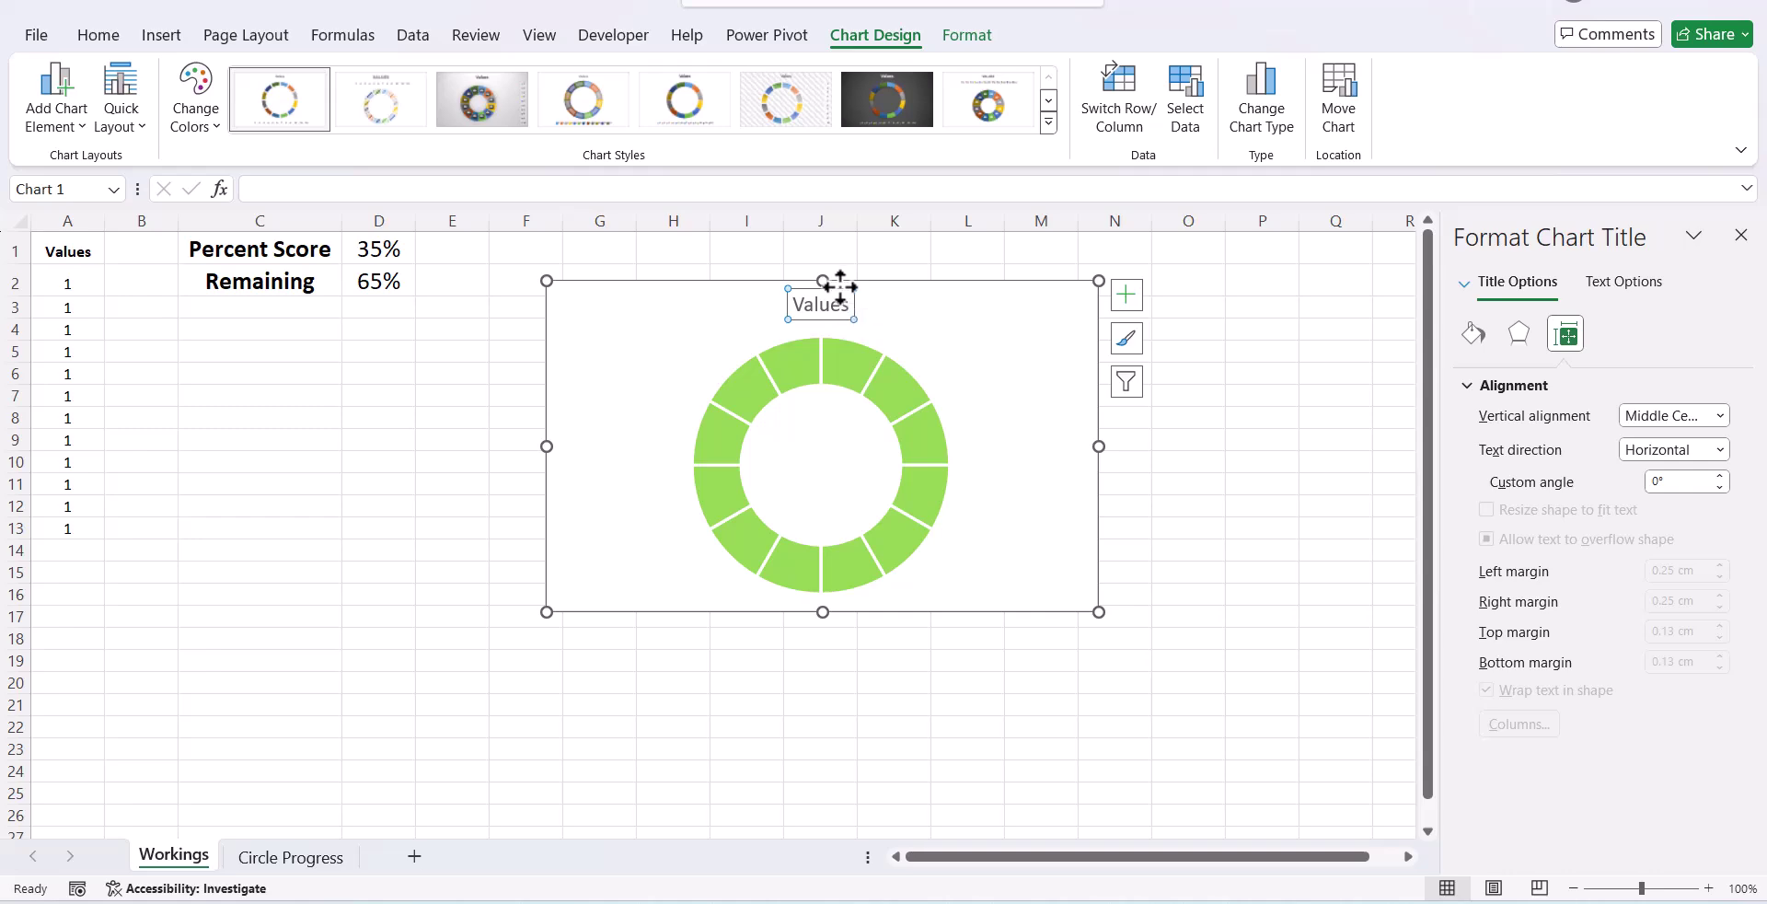
key("Delete")
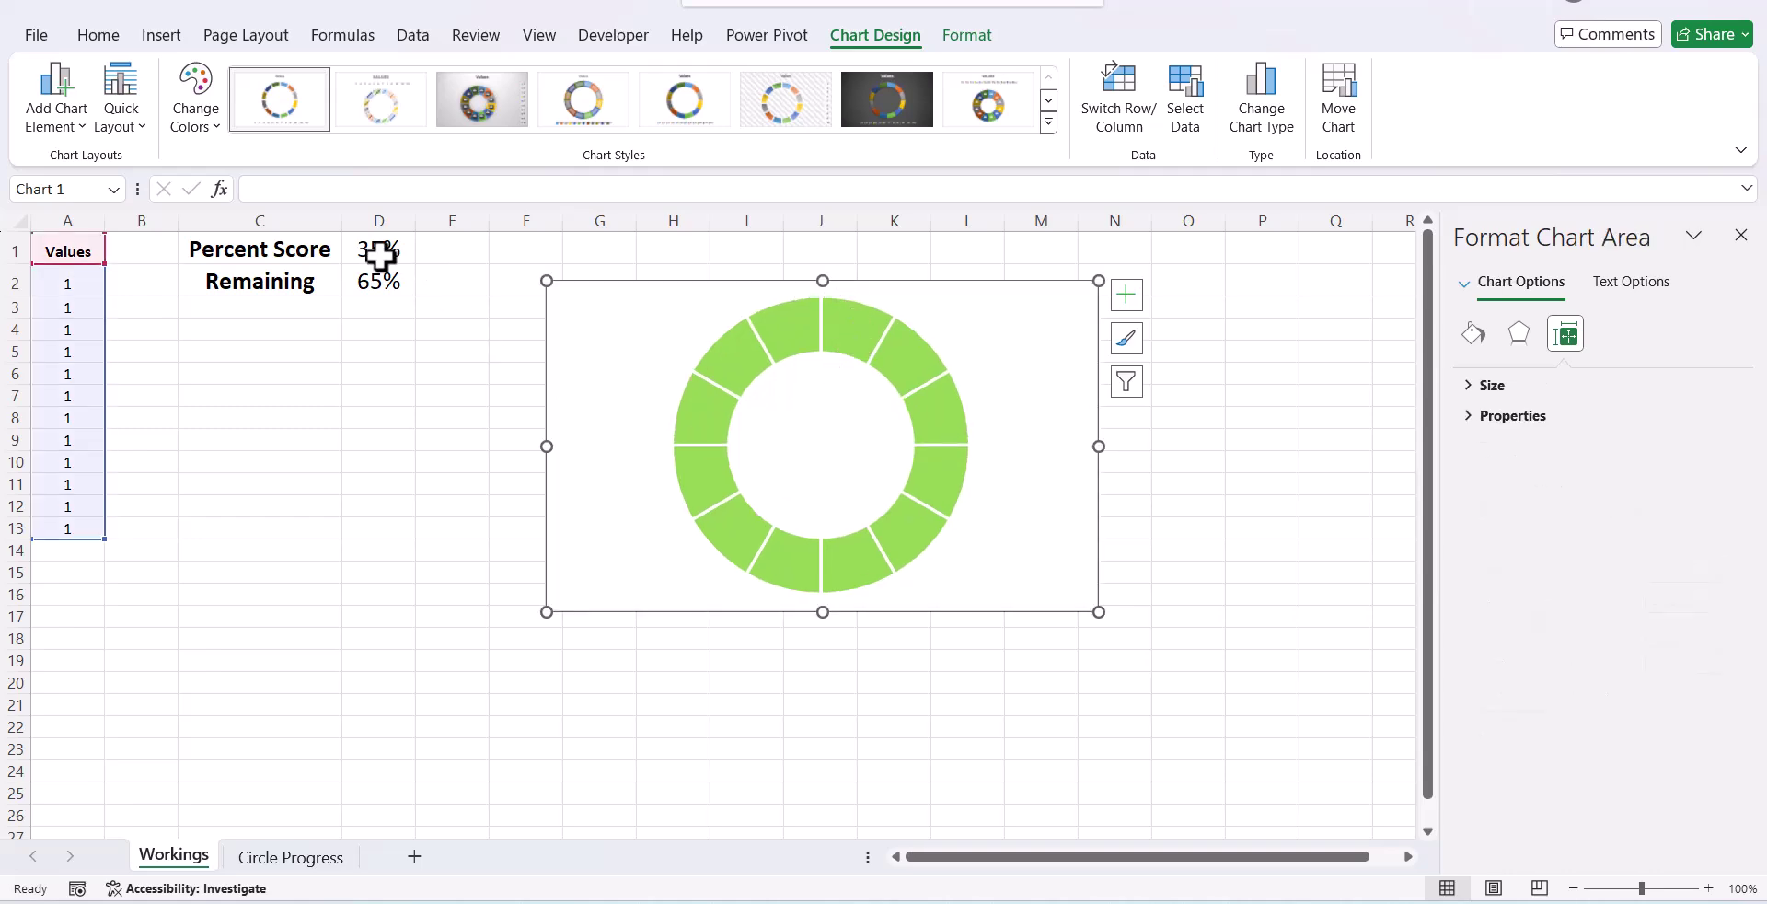
Copy D1:D2 and paste them into the chart as a new ring.
left_click_drag(377, 253, 372, 284)
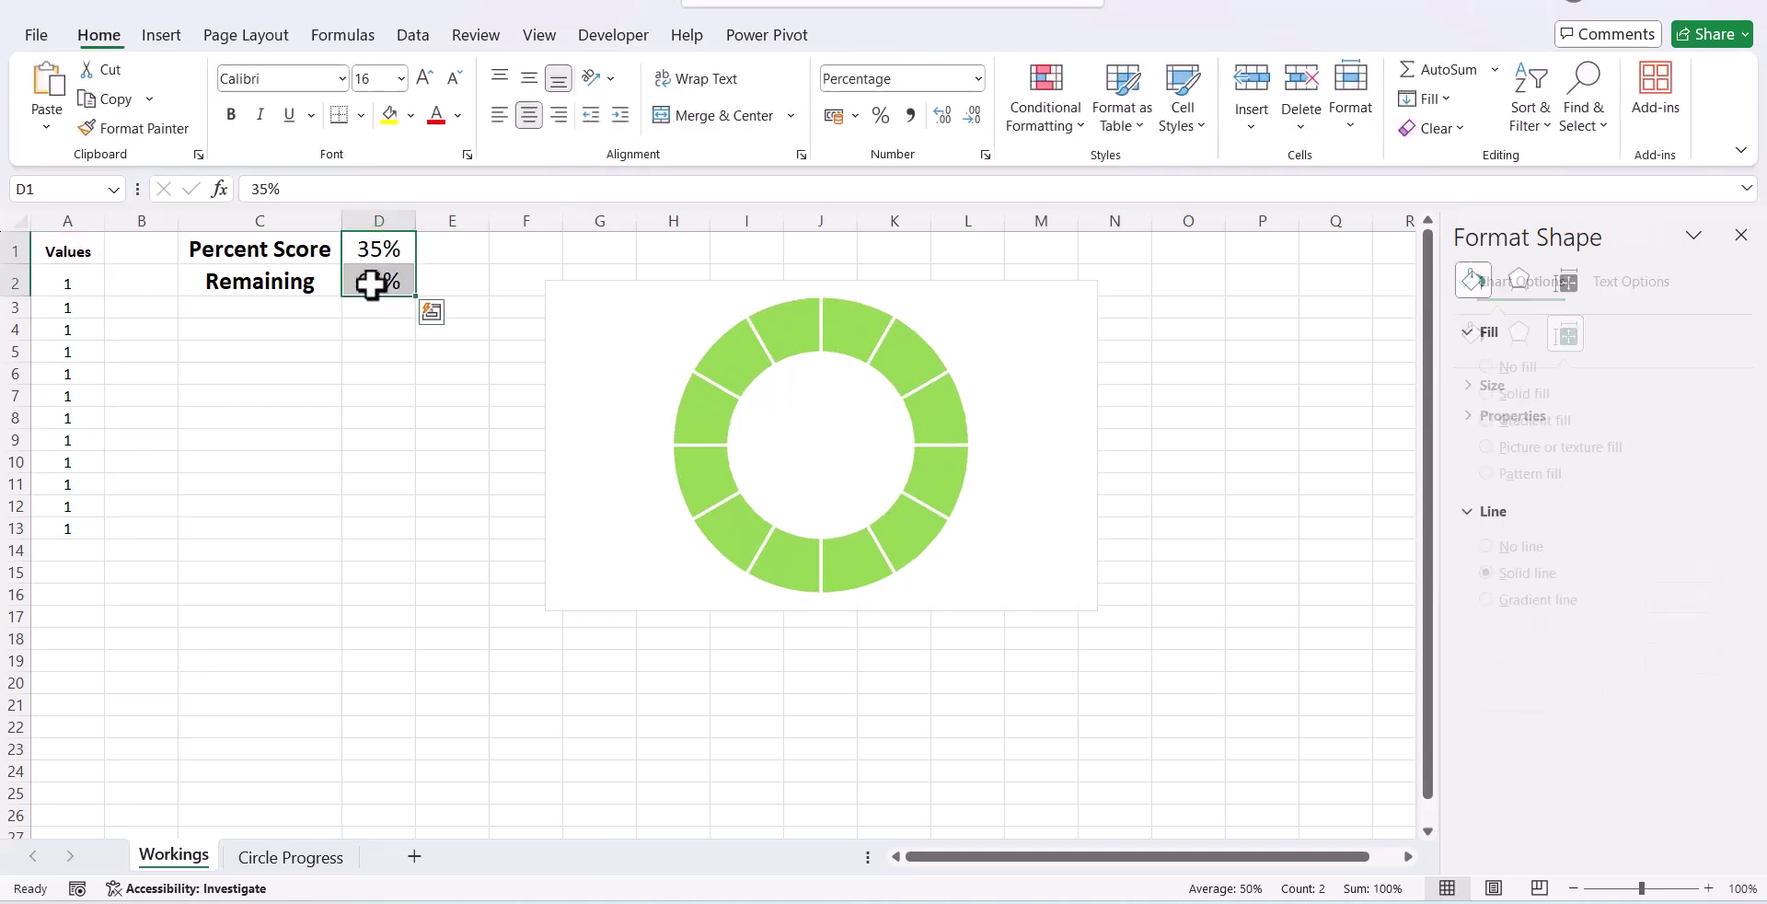
key("ctrl+c")
left_click(595, 280)
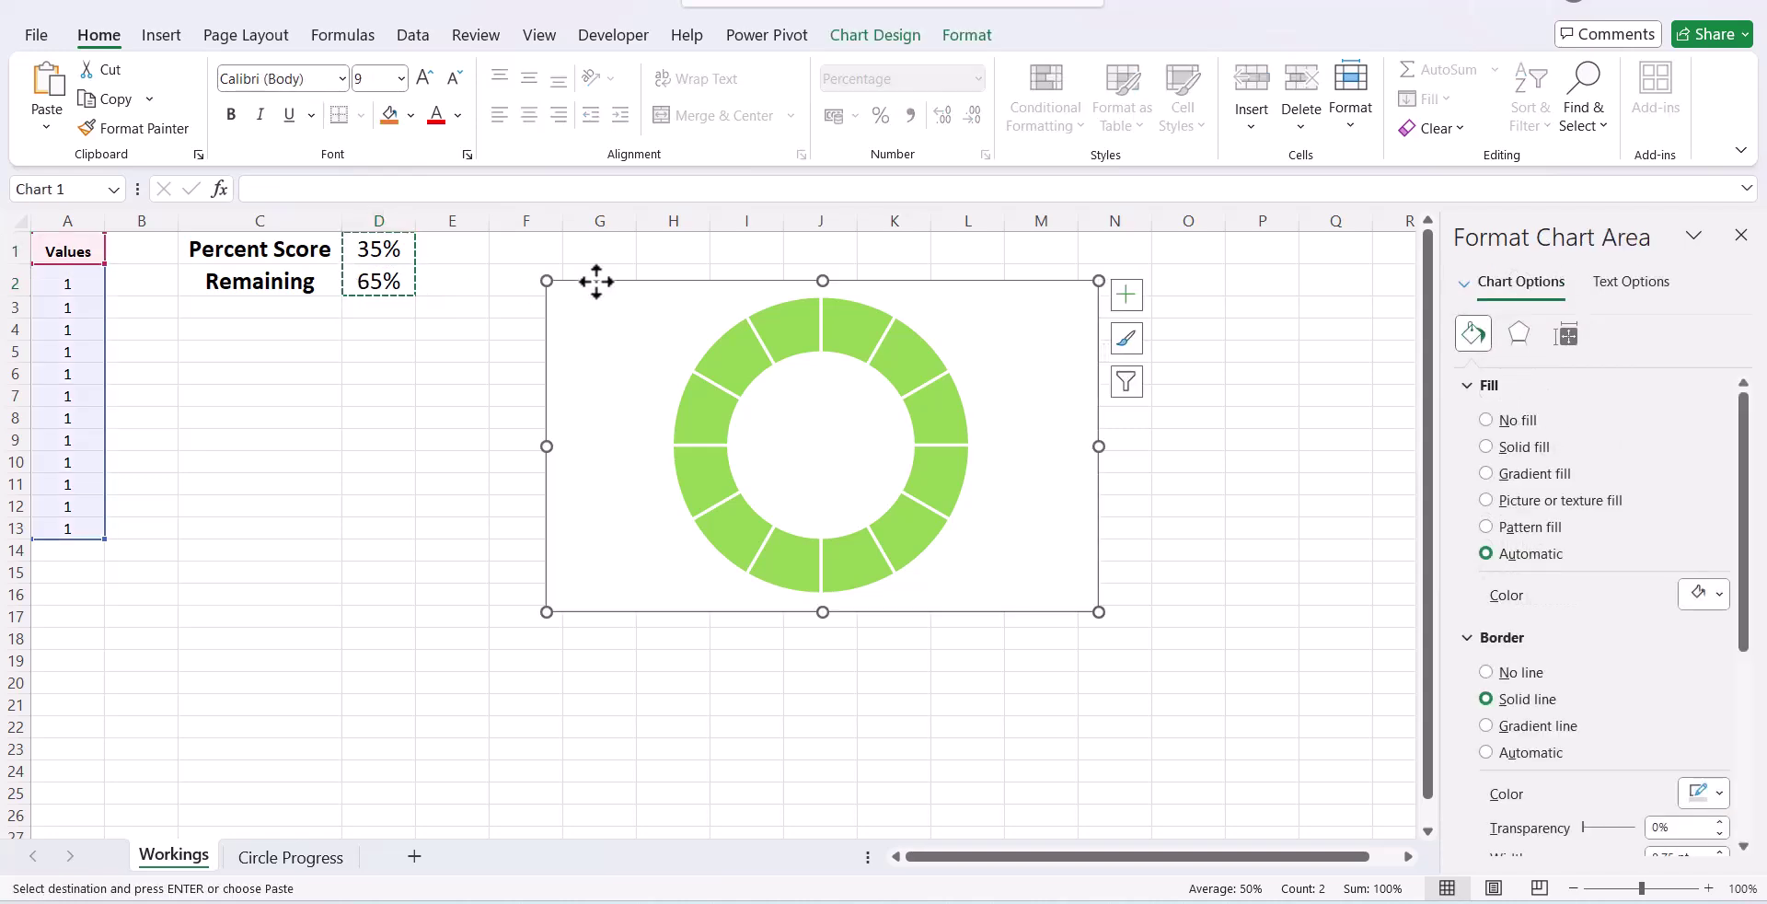
key("ctrl+v")
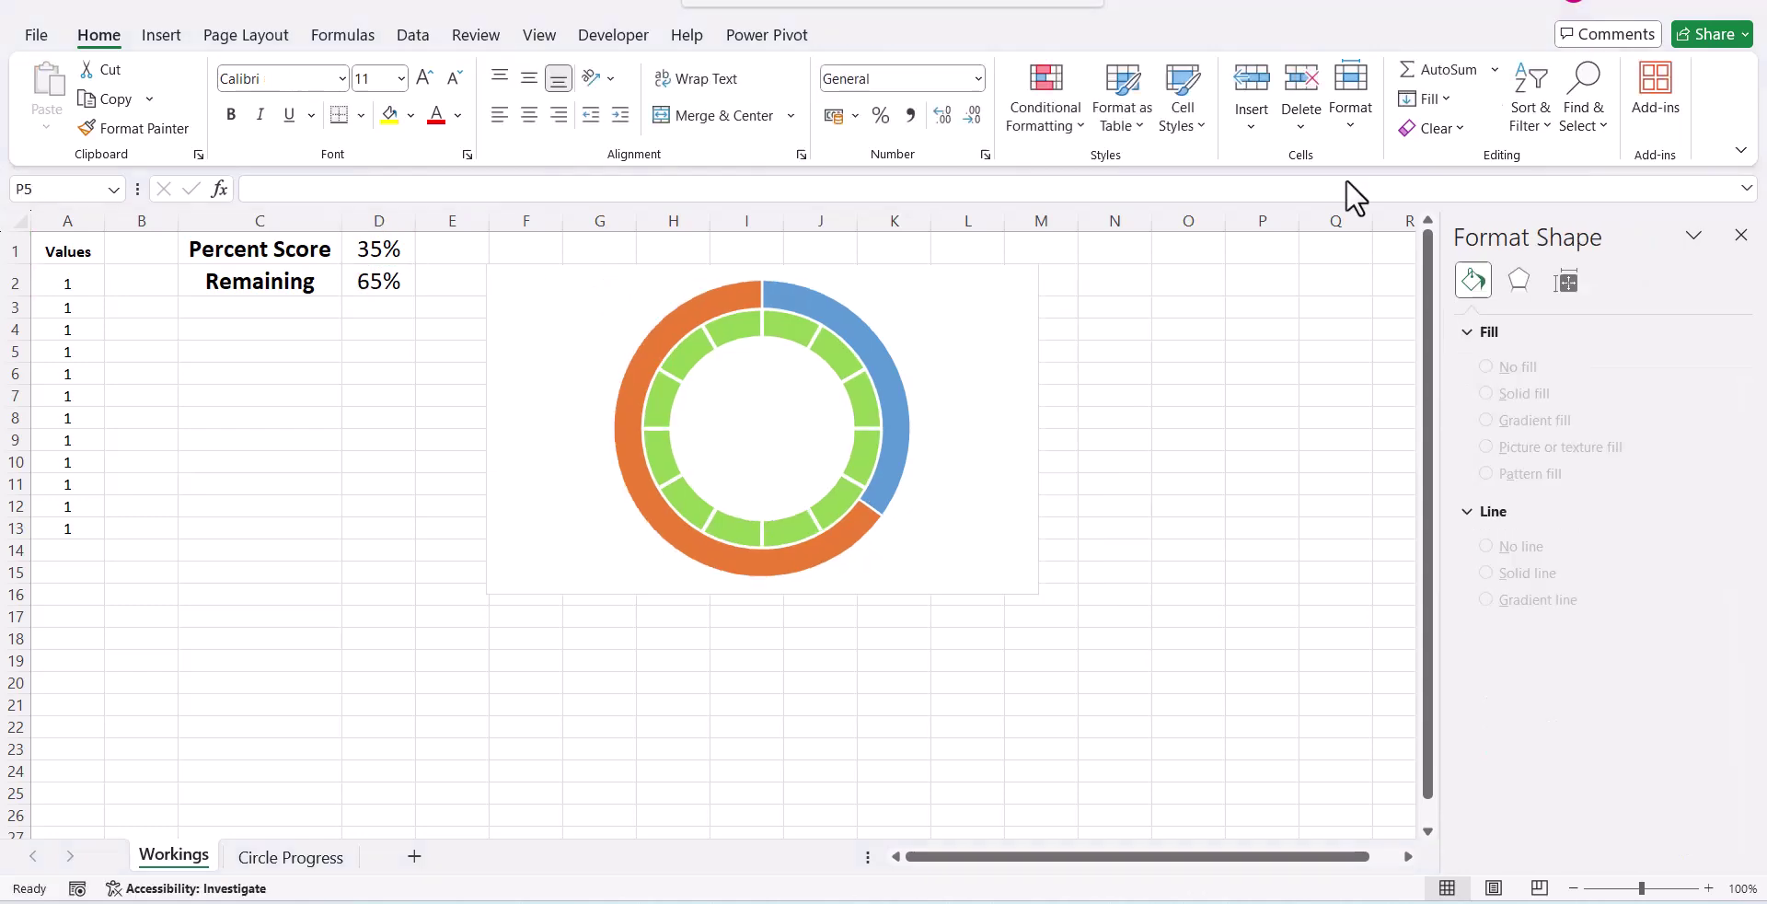
Change the chart to a Combo with the percent series on the secondary axis.
left_click(834, 311)
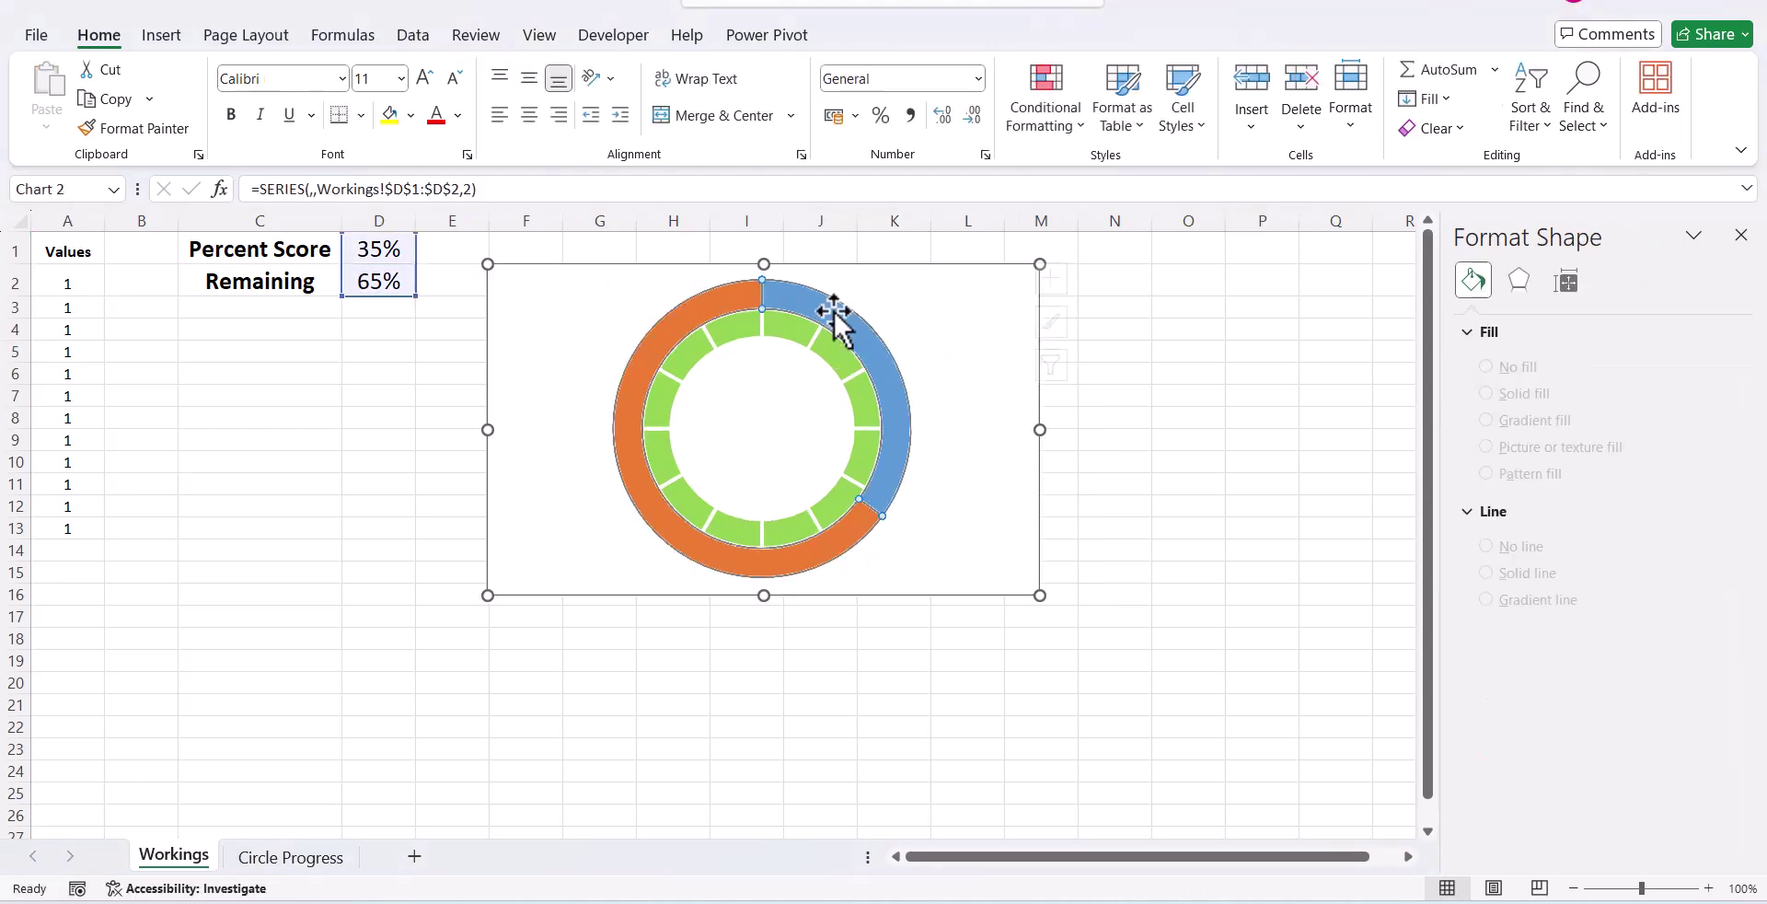
left_click(875, 37)
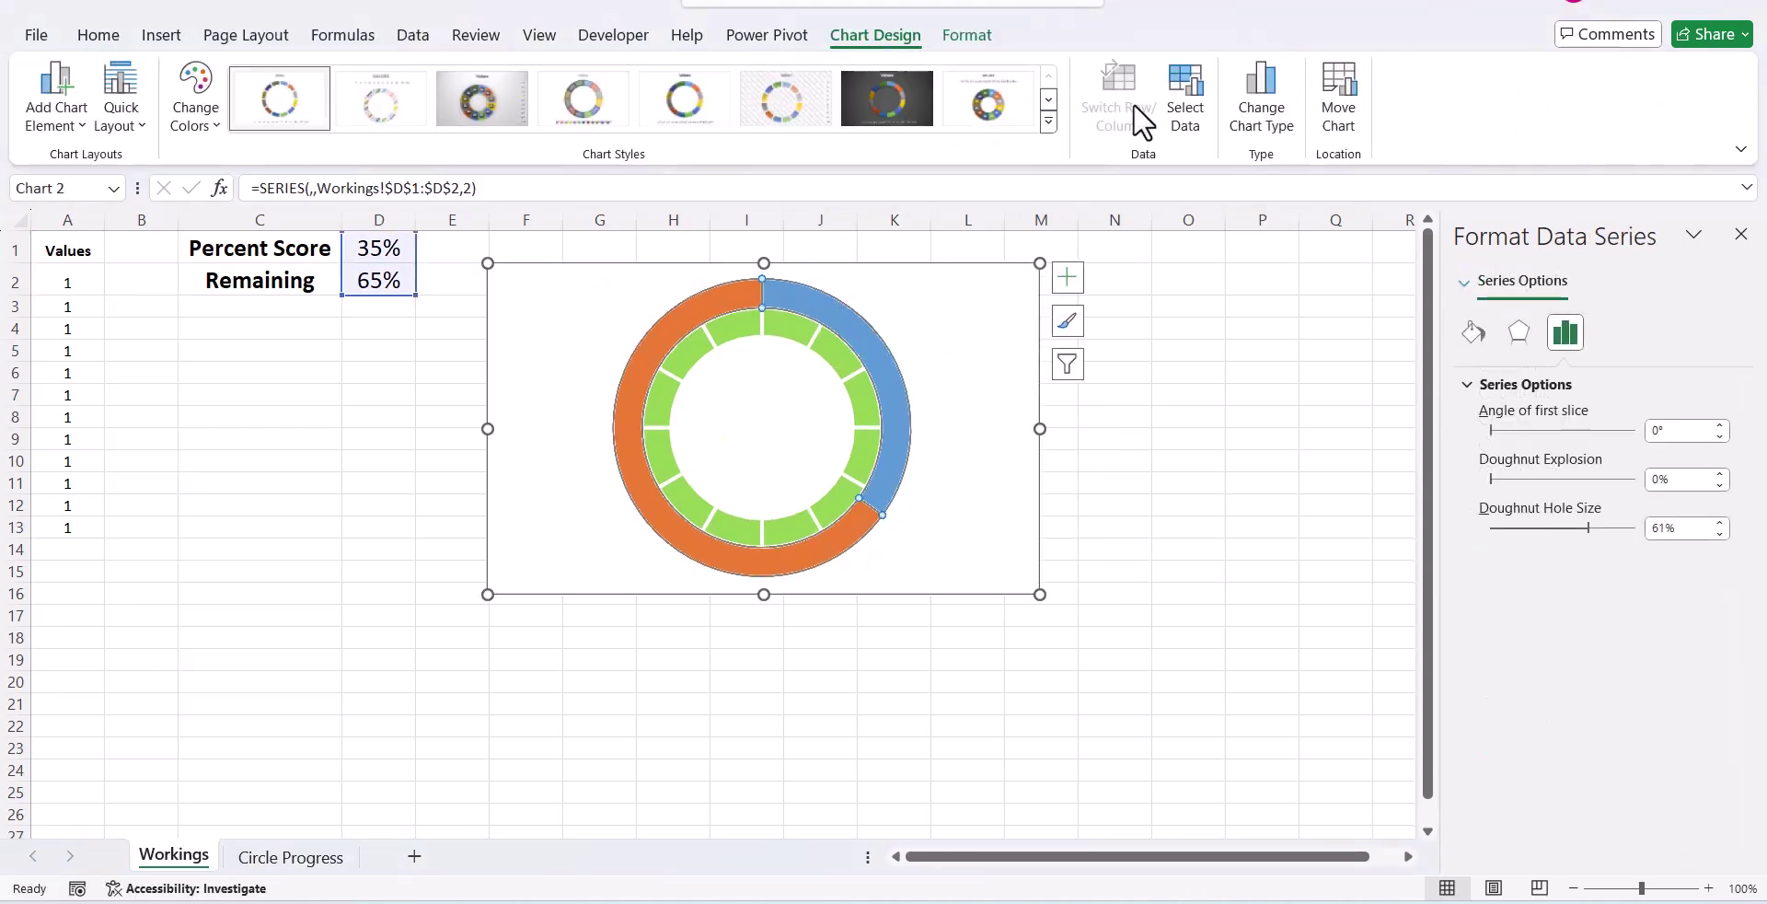
left_click(1252, 110)
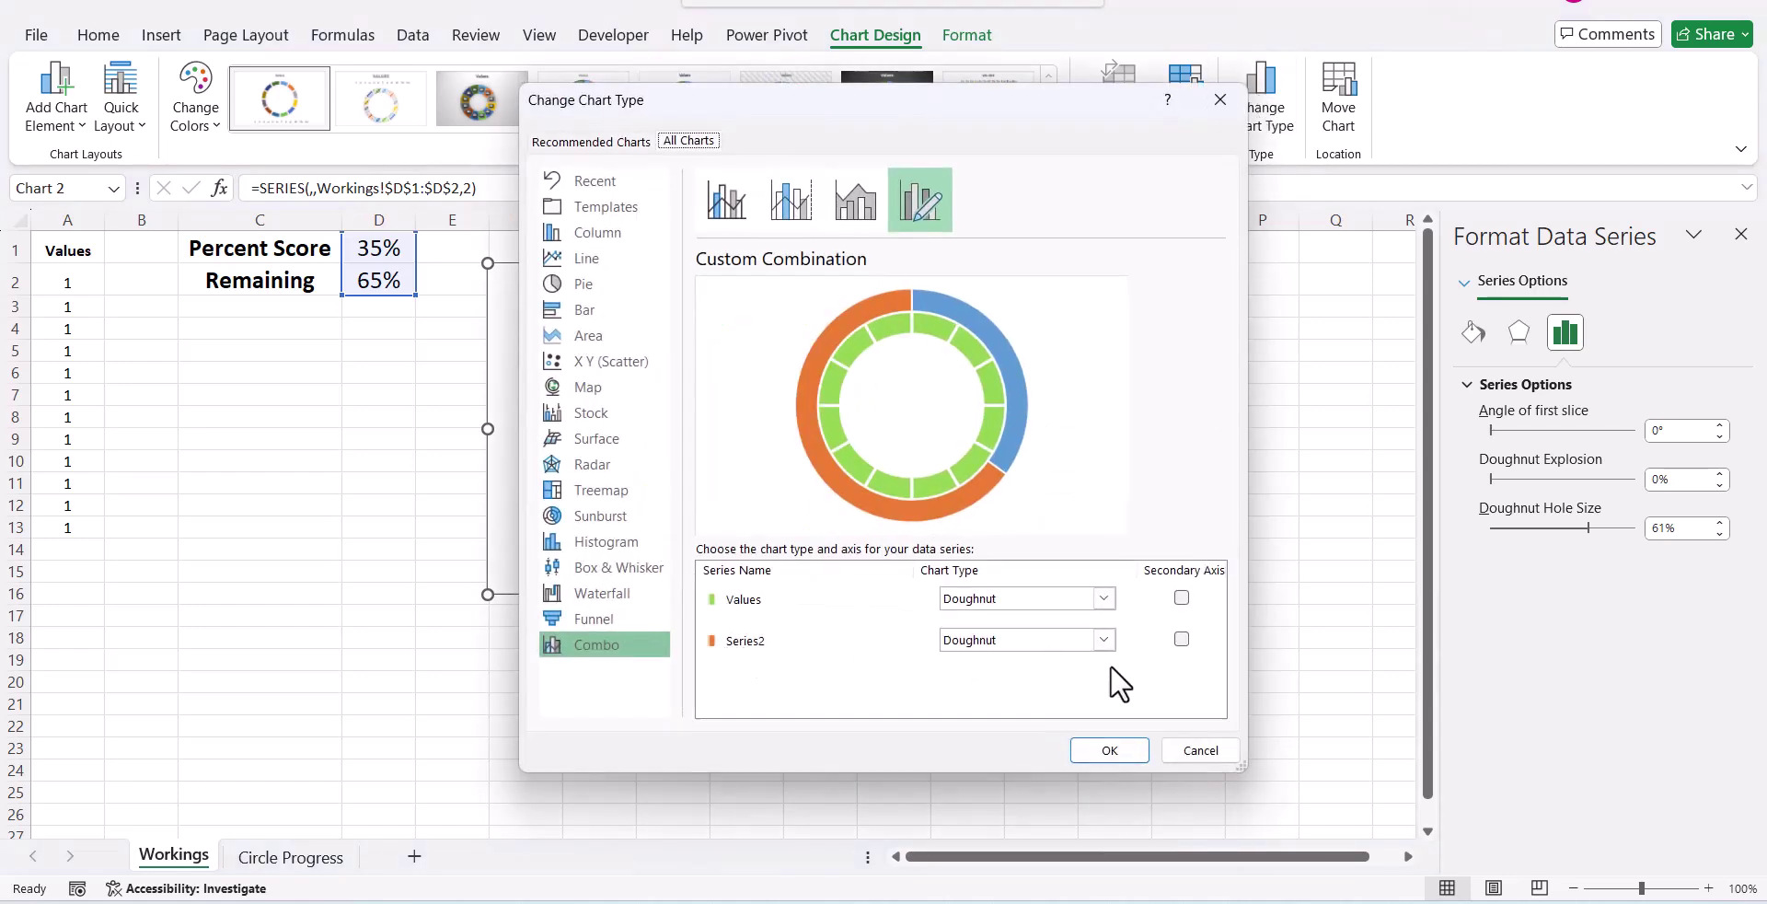
left_click(1181, 639)
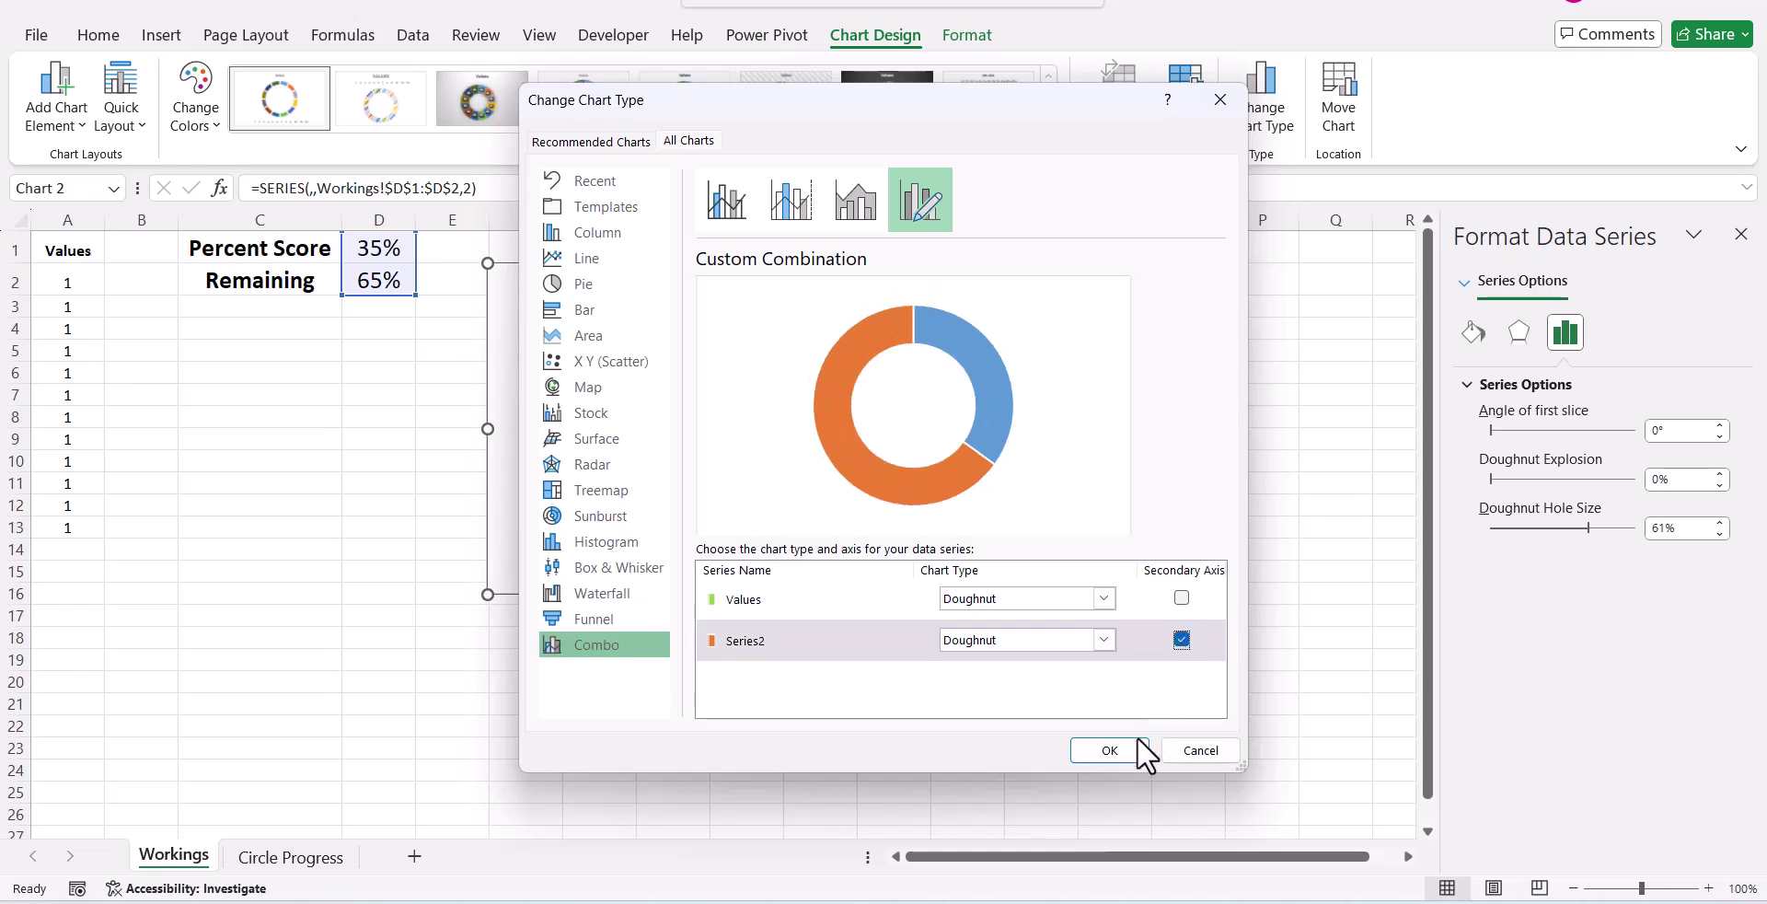
left_click(1111, 750)
left_click(1262, 614)
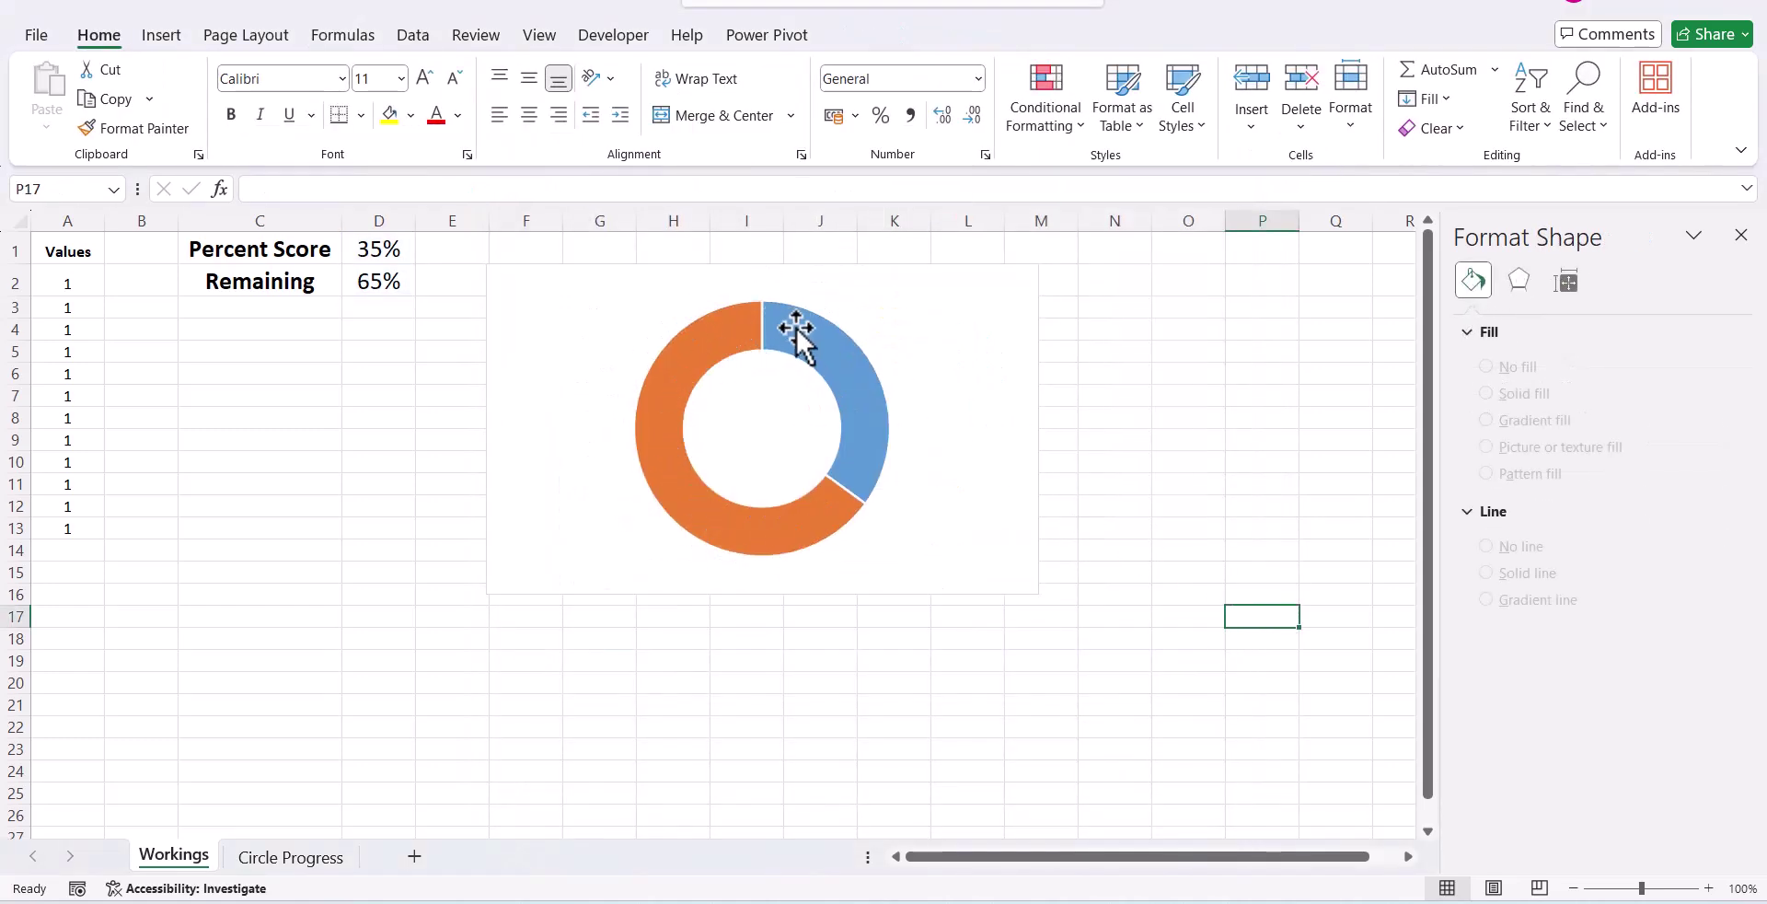
mouse_move(865, 477)
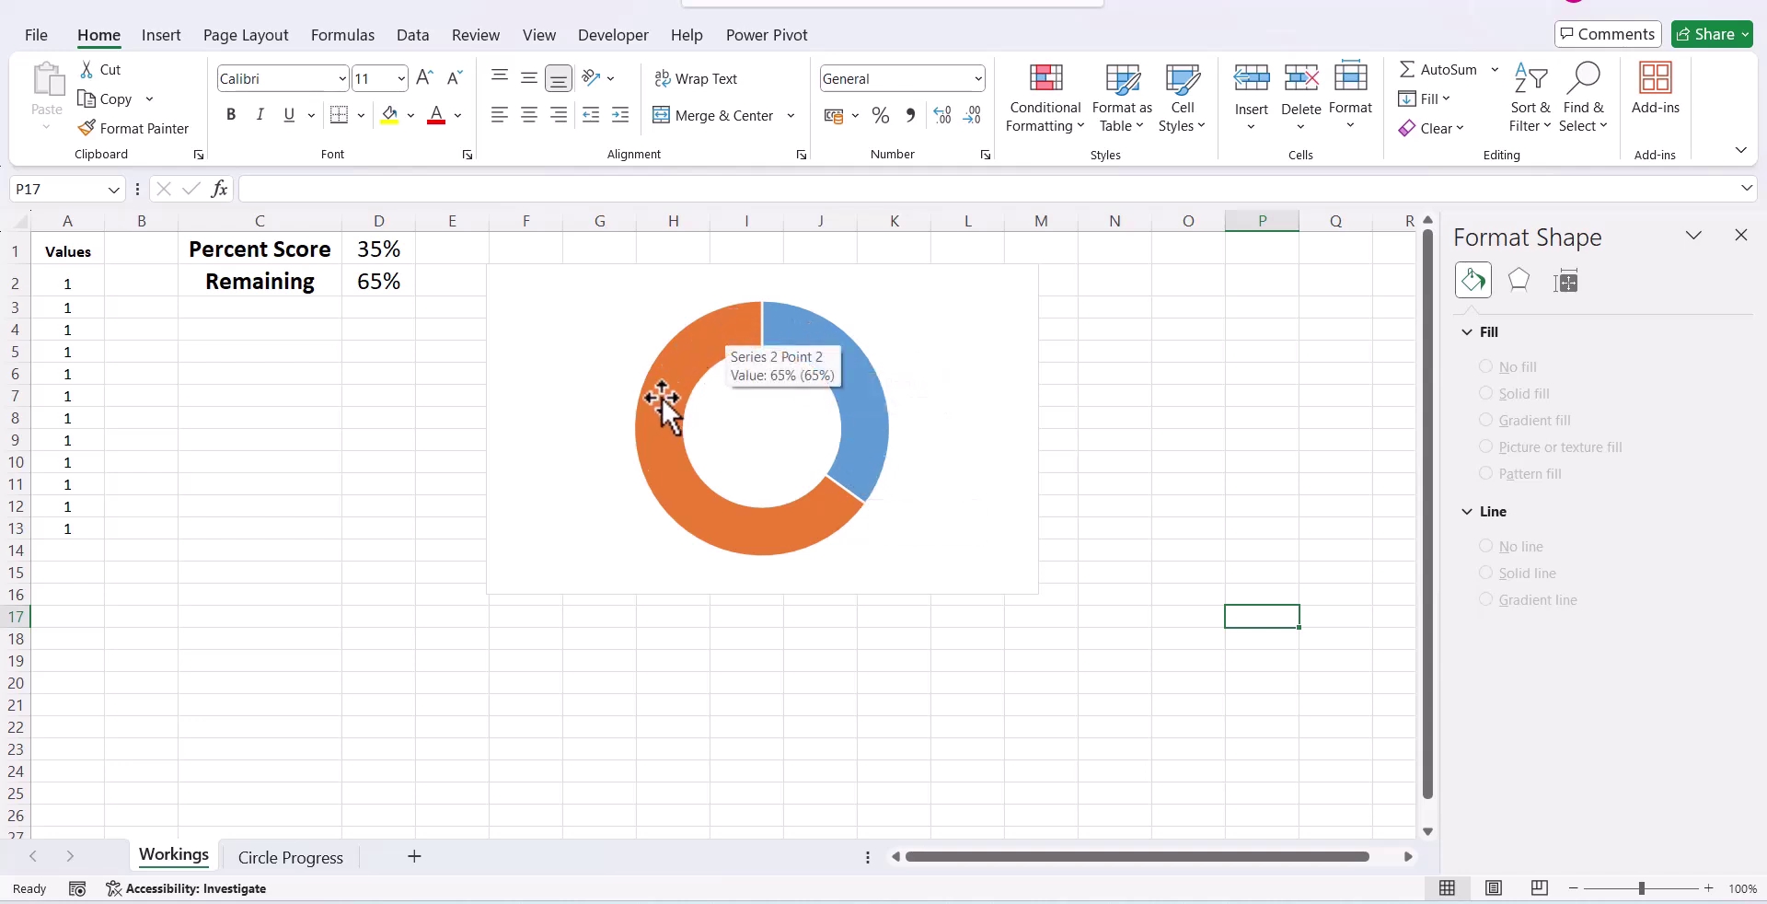
mouse_move(660, 456)
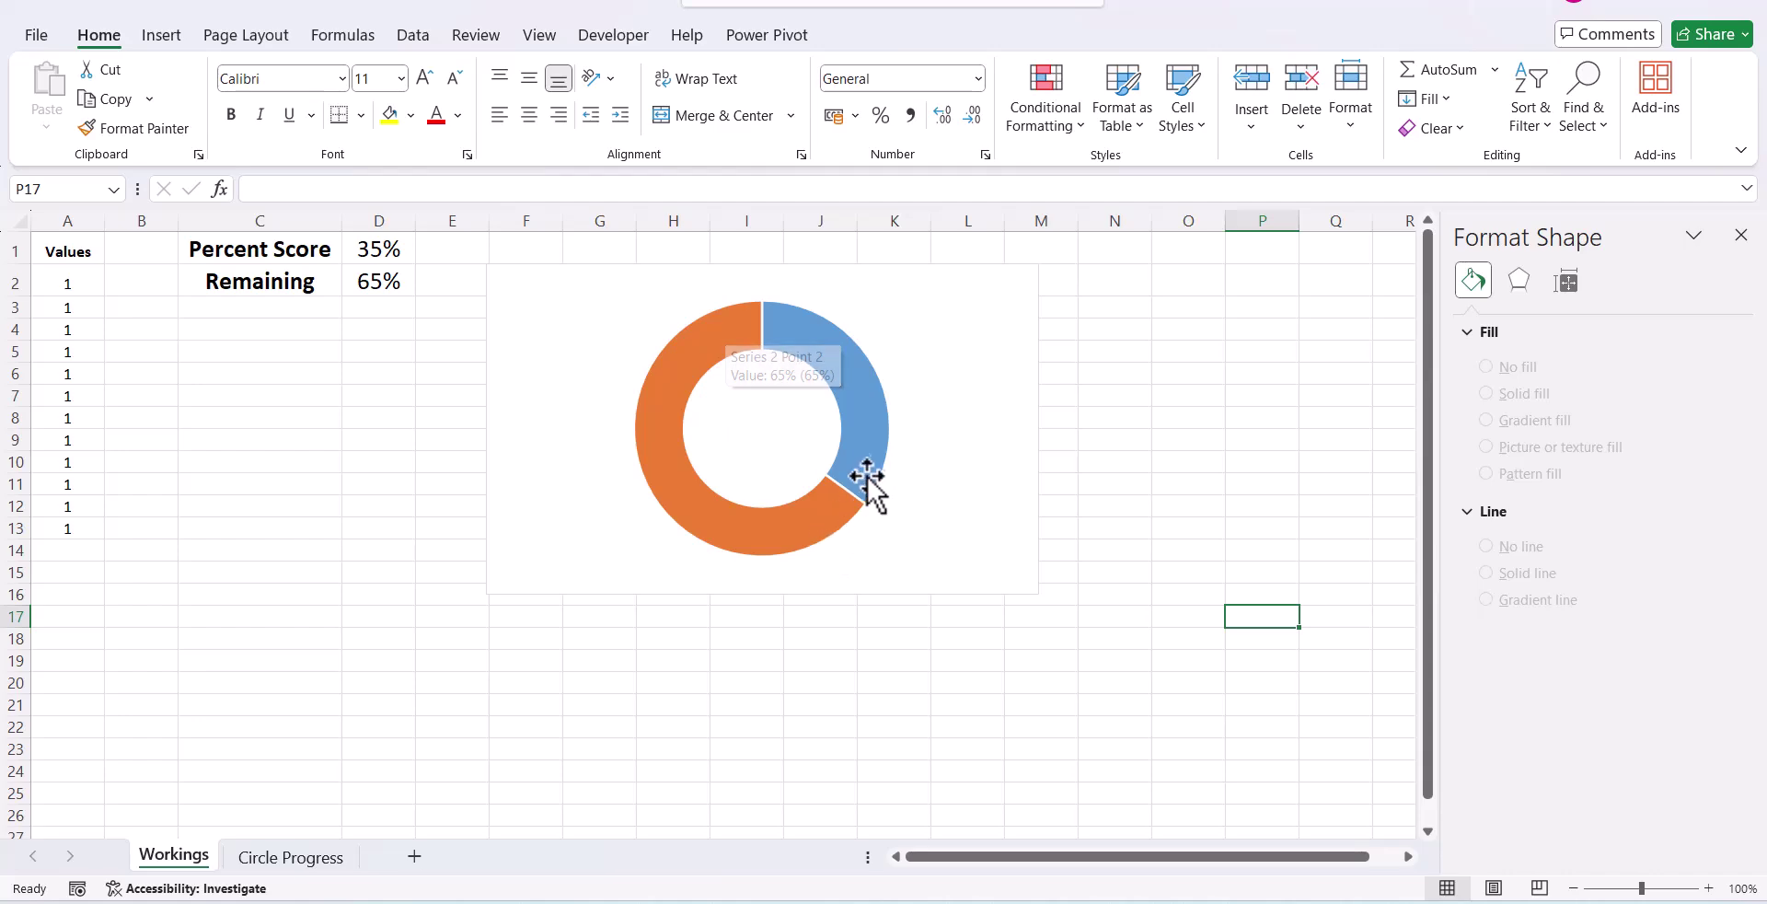
Give the score slice no fill and no outline so the green segments show through.
left_click(868, 472)
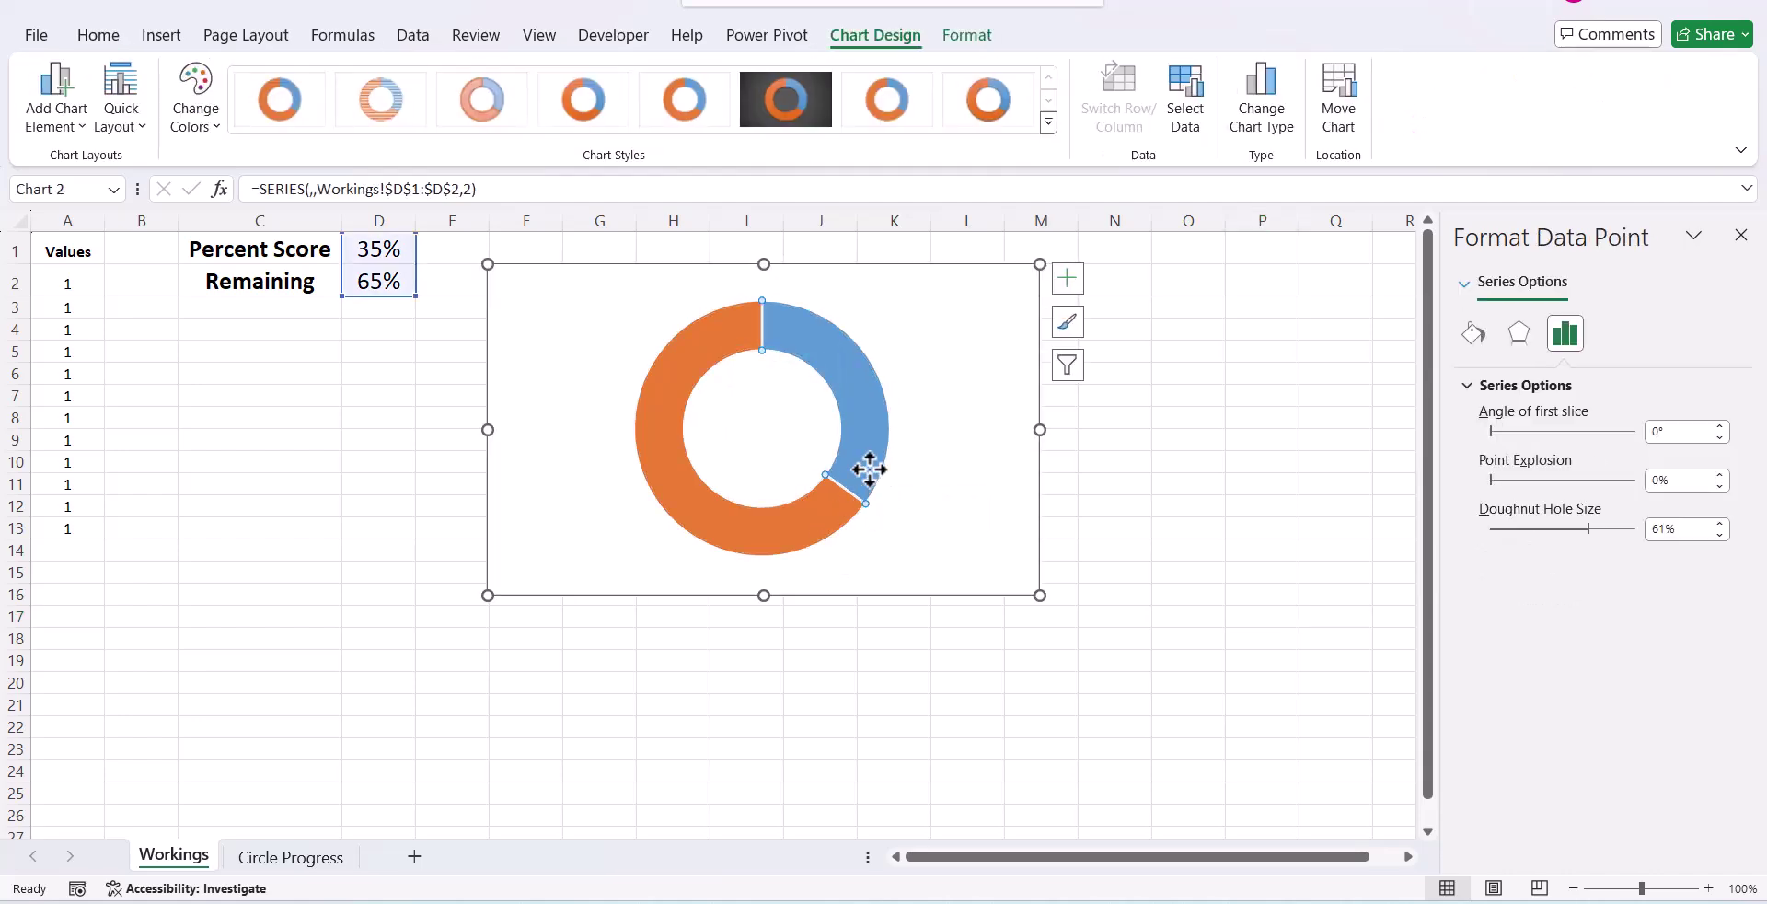
left_click(1474, 334)
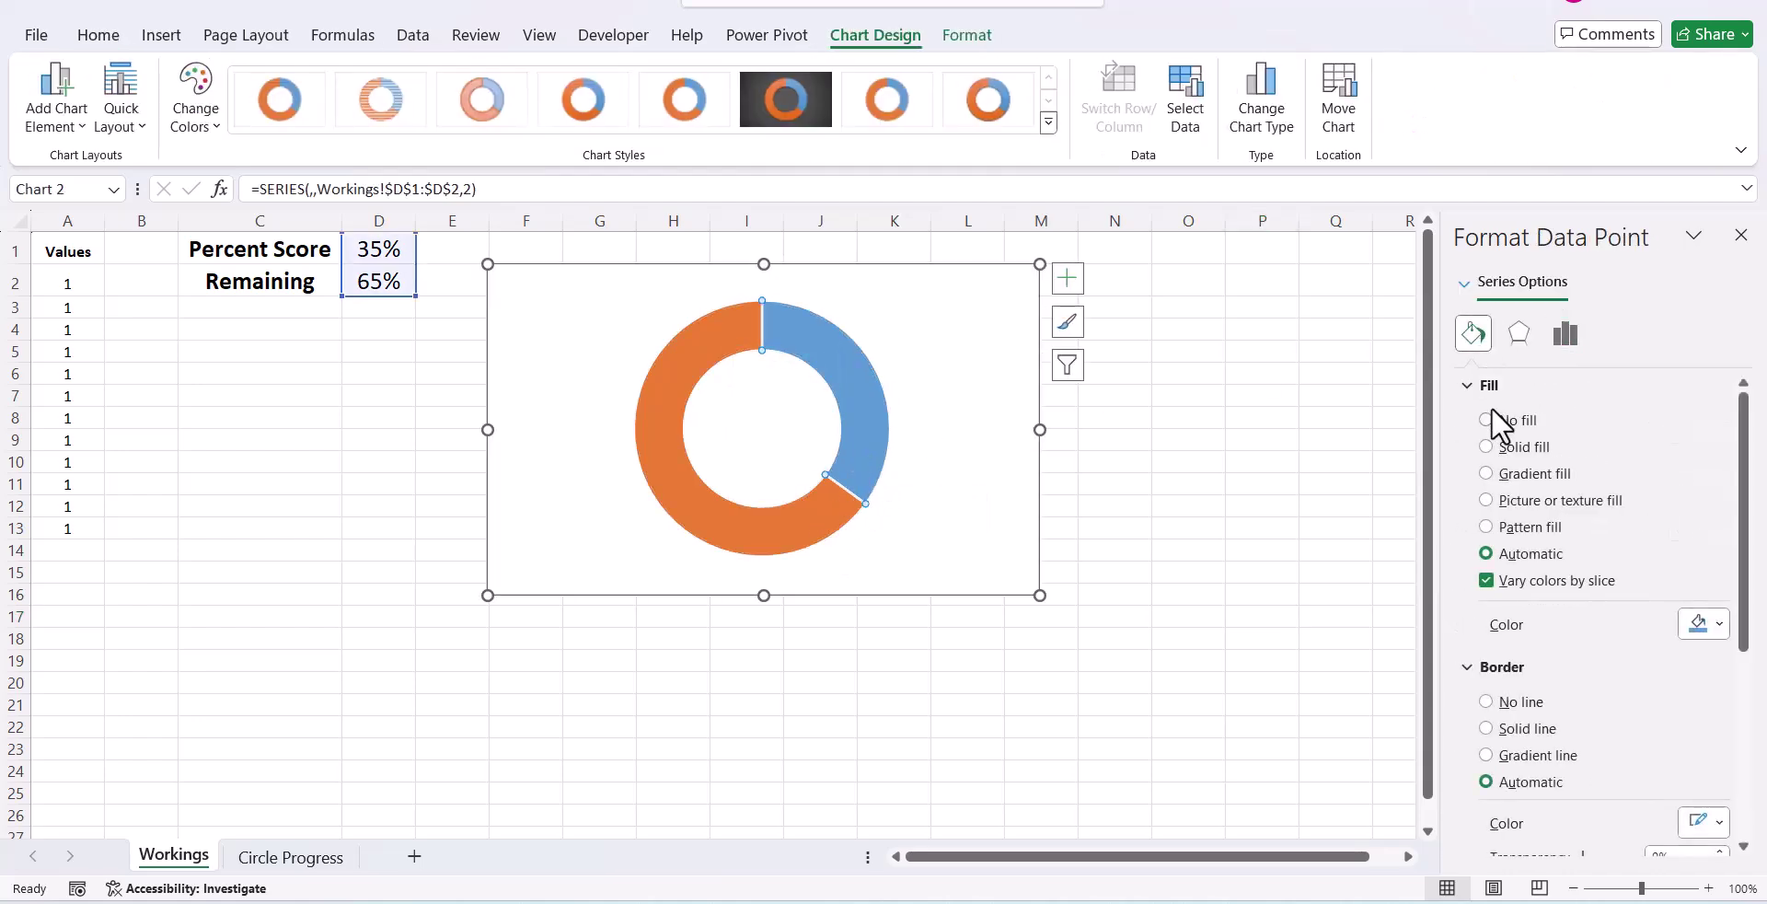
left_click(1486, 420)
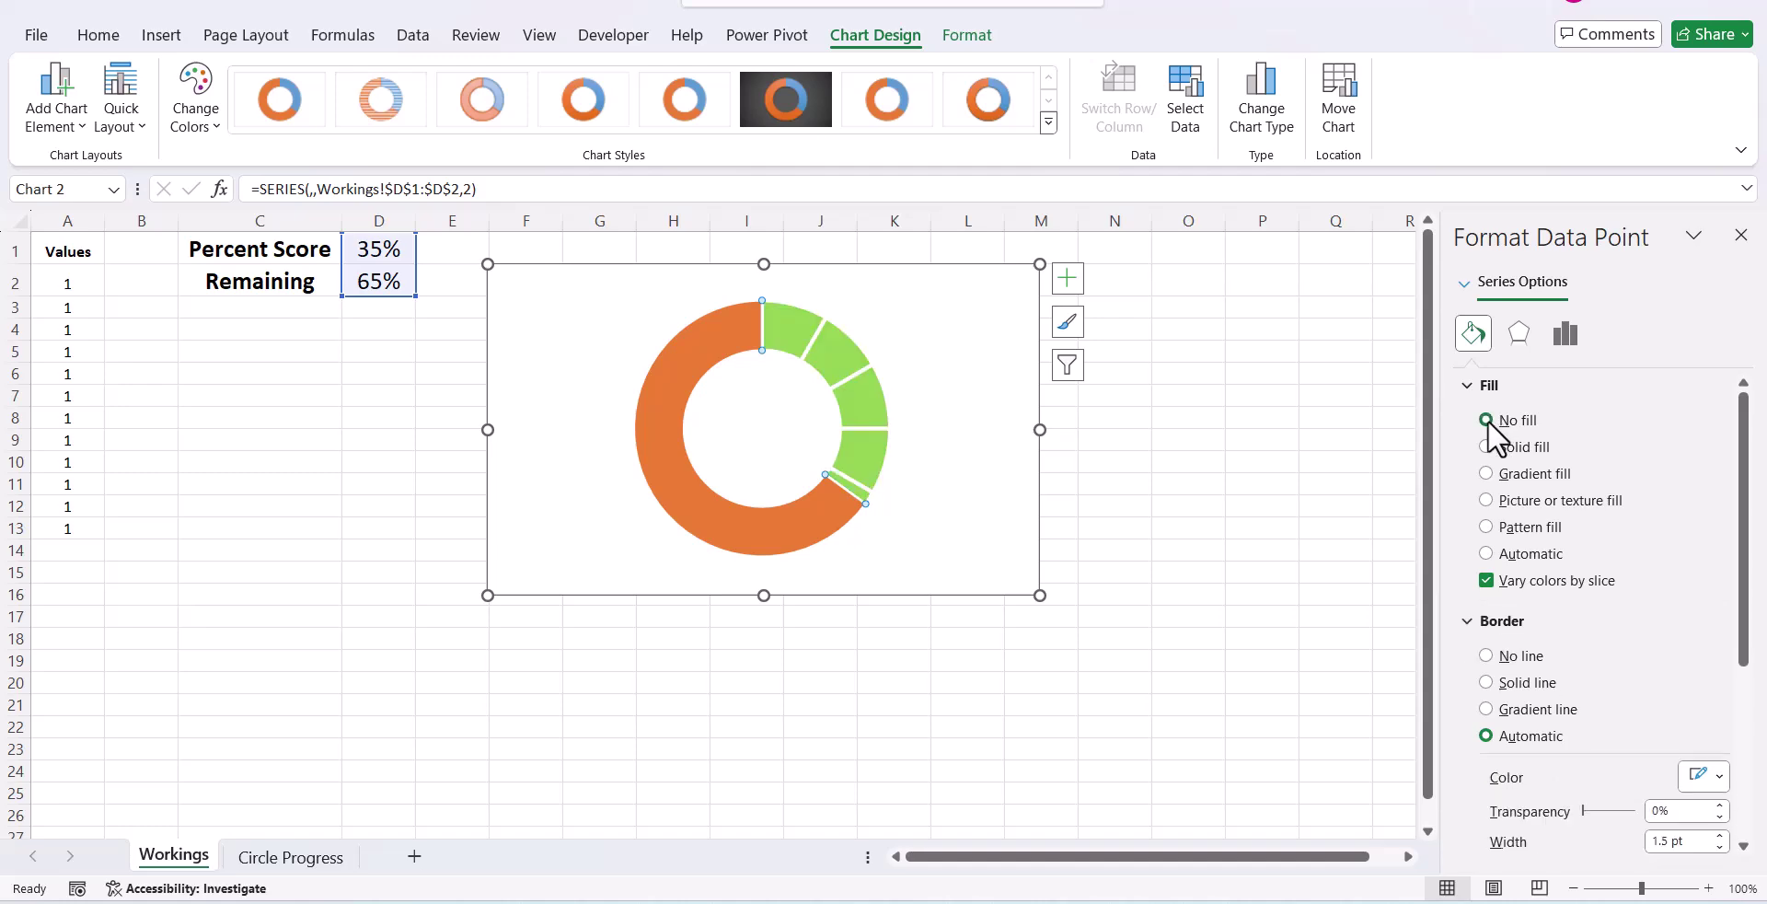
left_click(1506, 655)
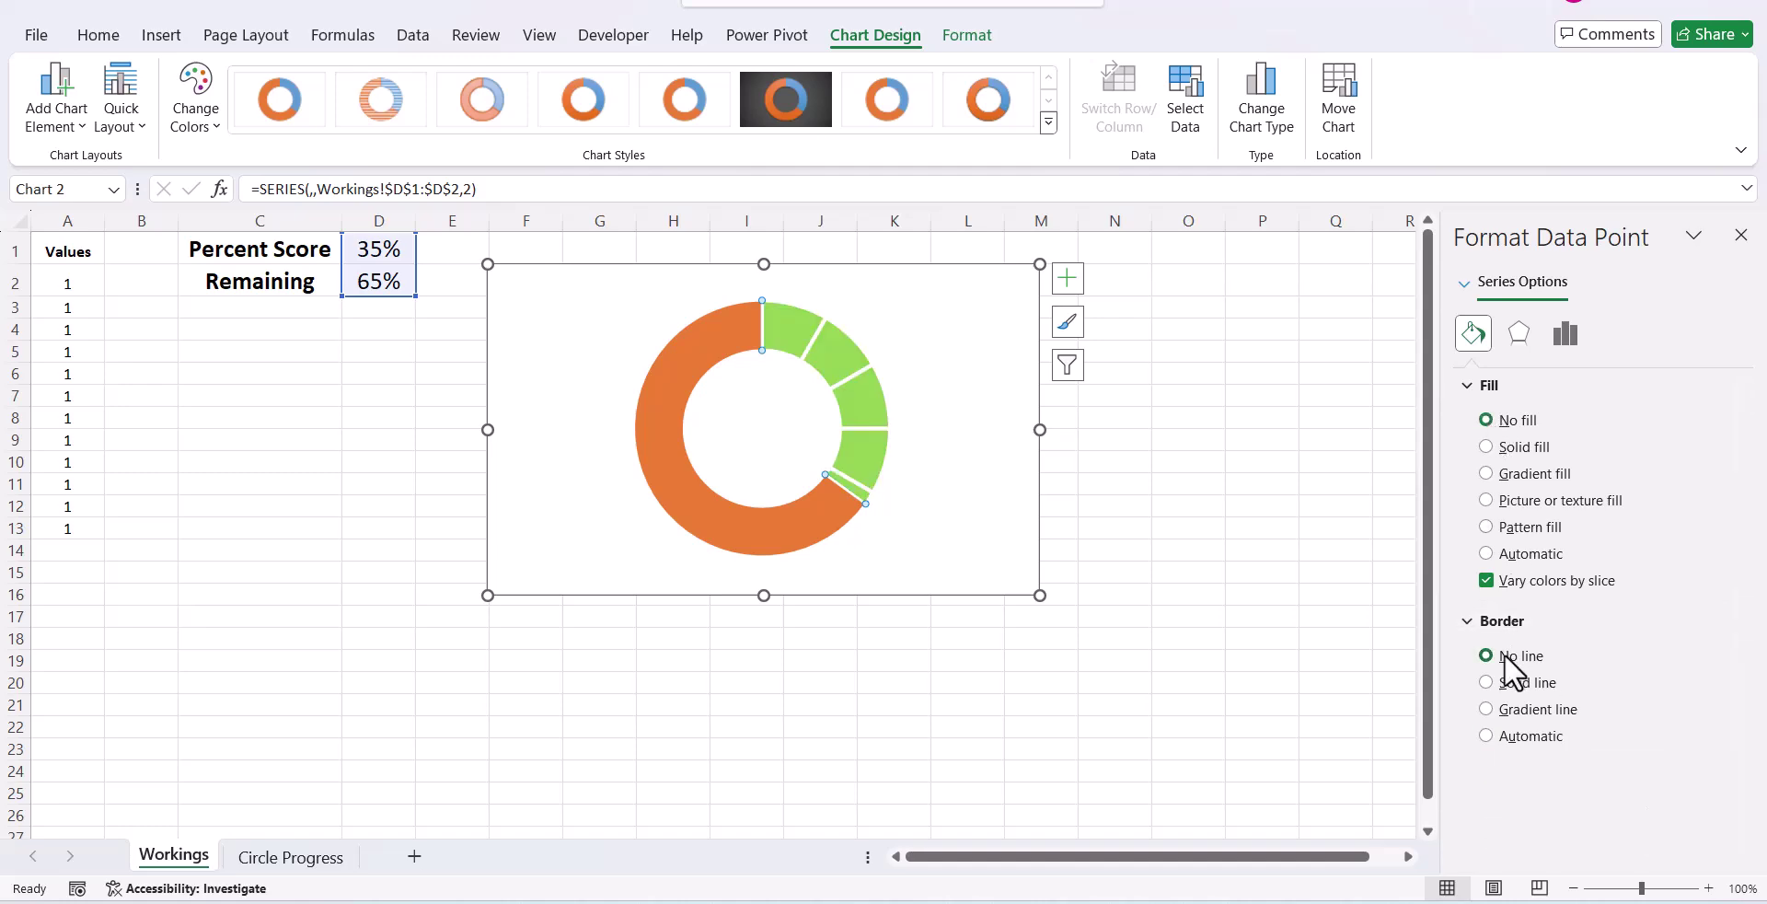
left_click(1208, 609)
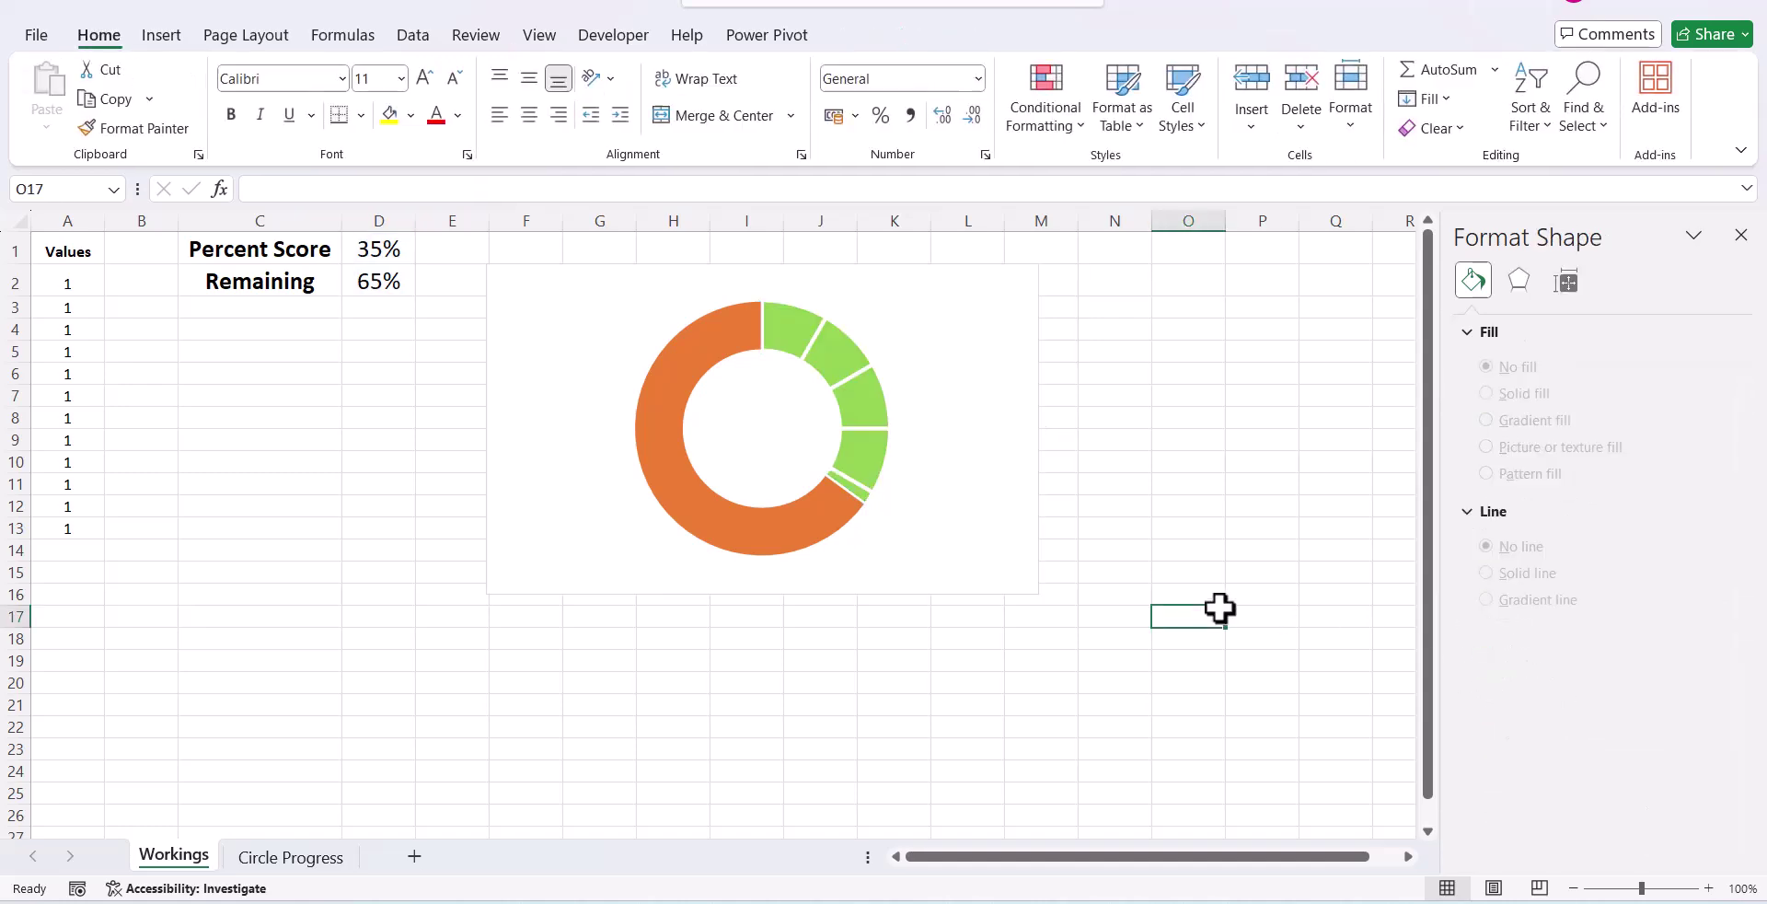
Give the remainder slice a solid light fill at 40% transparency.
left_click(803, 525)
left_click(802, 524)
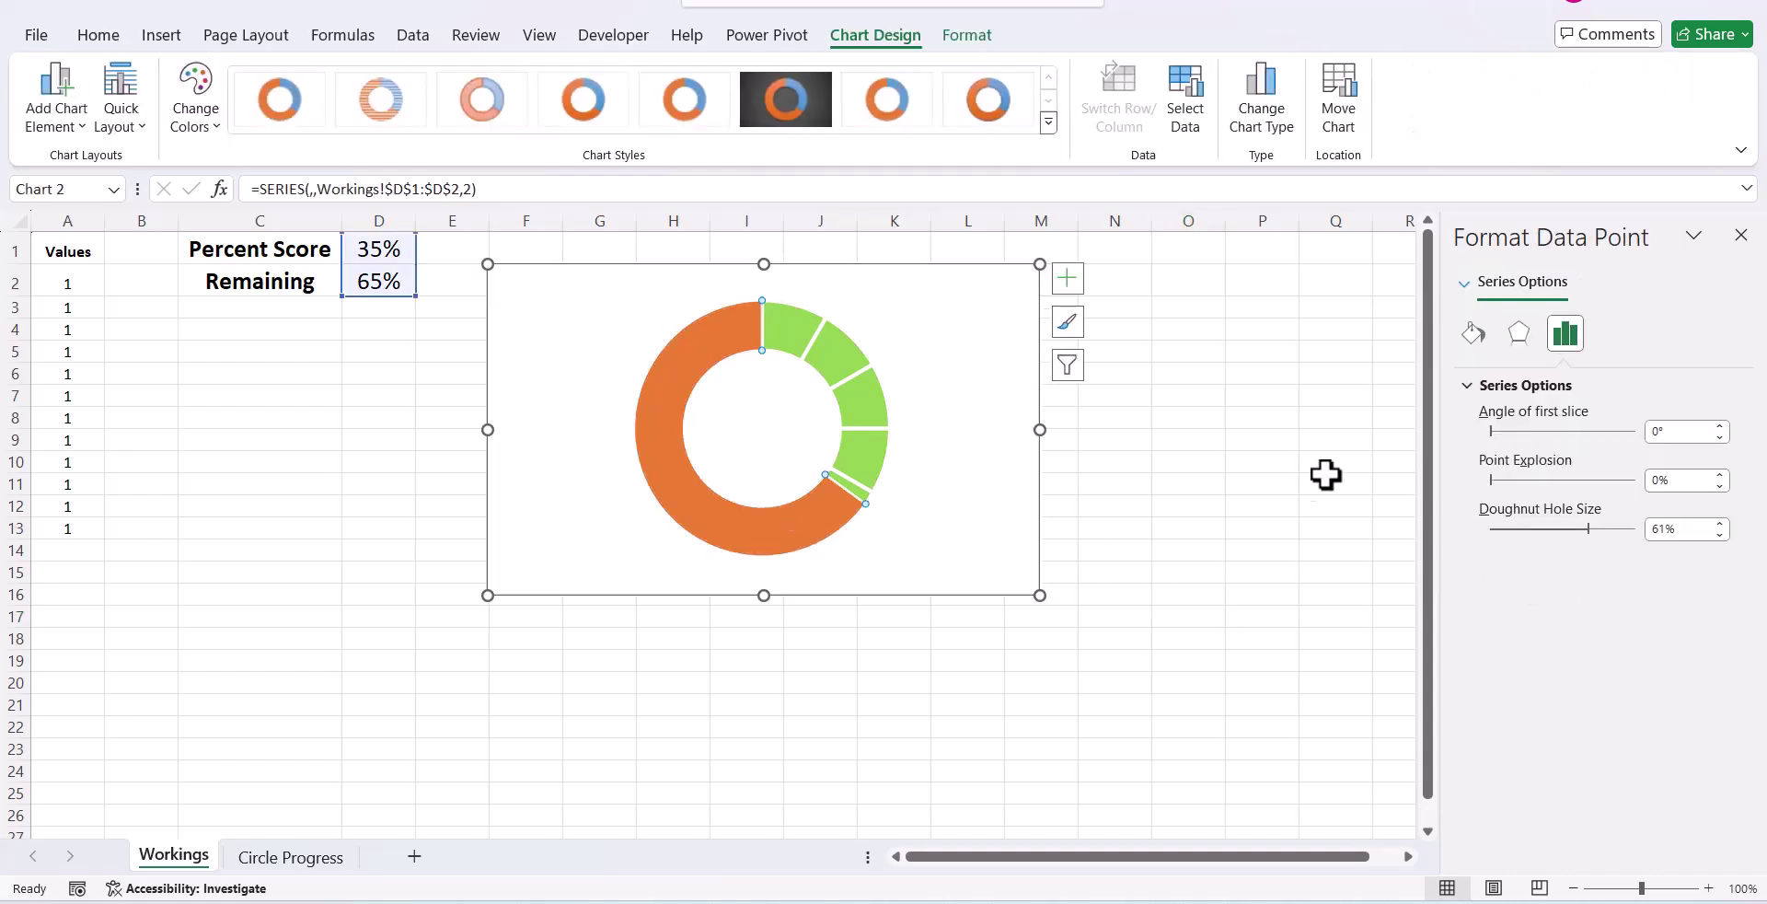
left_click(1474, 336)
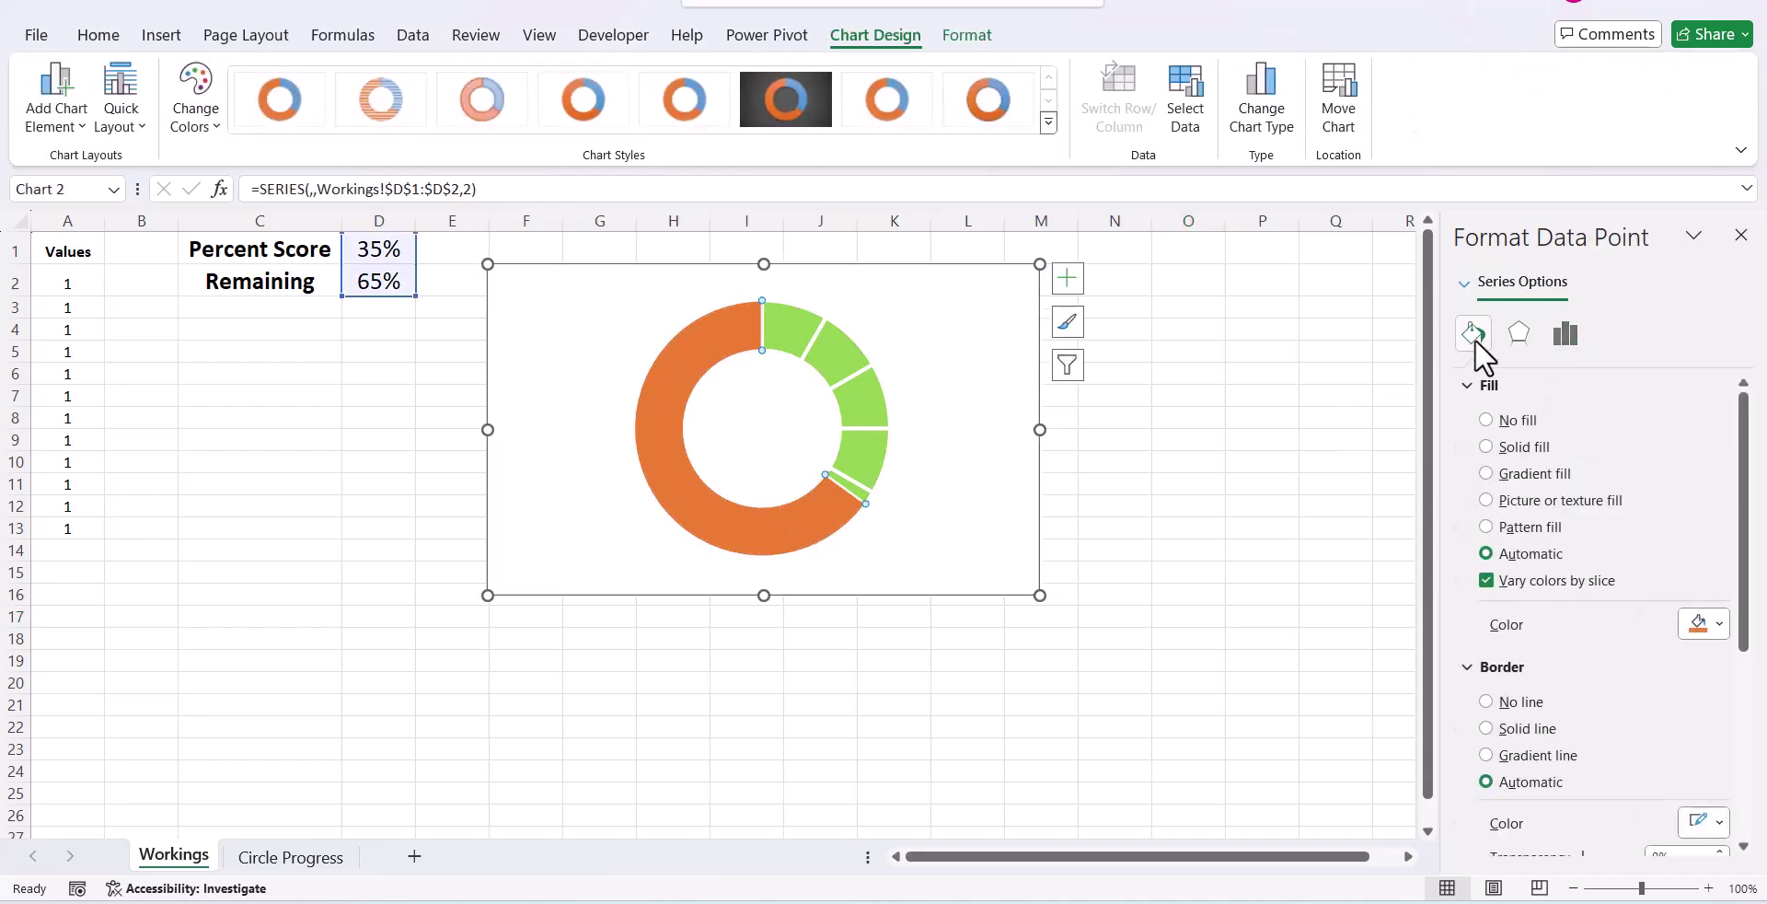
left_click(1521, 447)
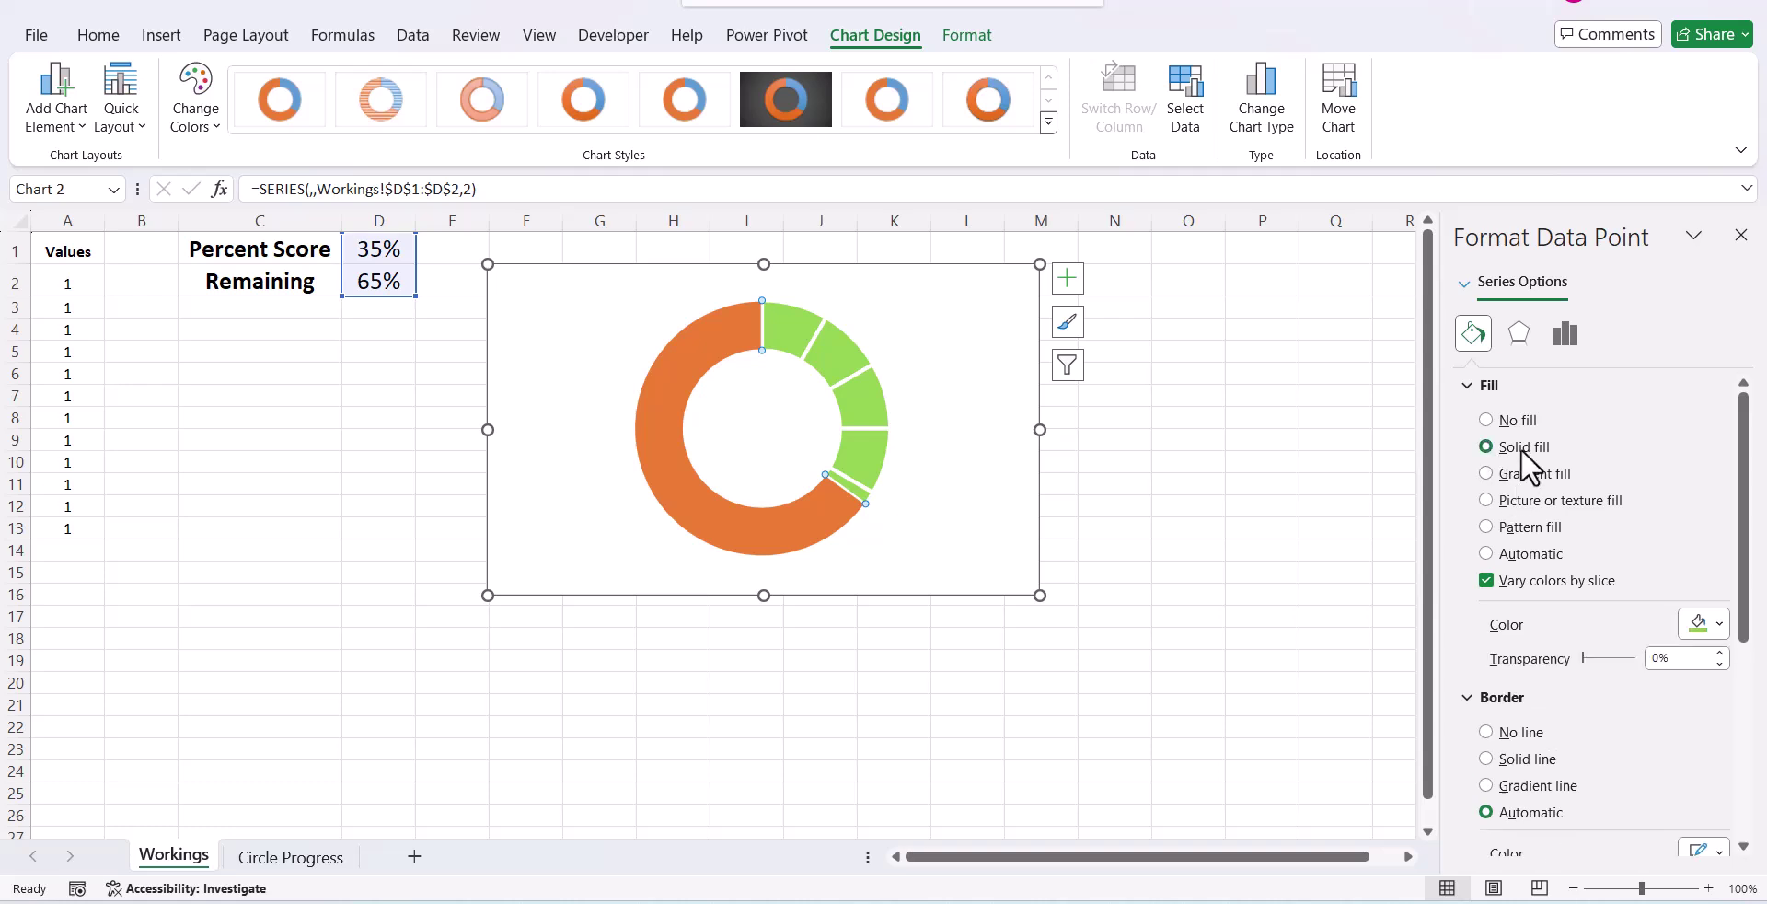
left_click(1723, 623)
left_click(1582, 434)
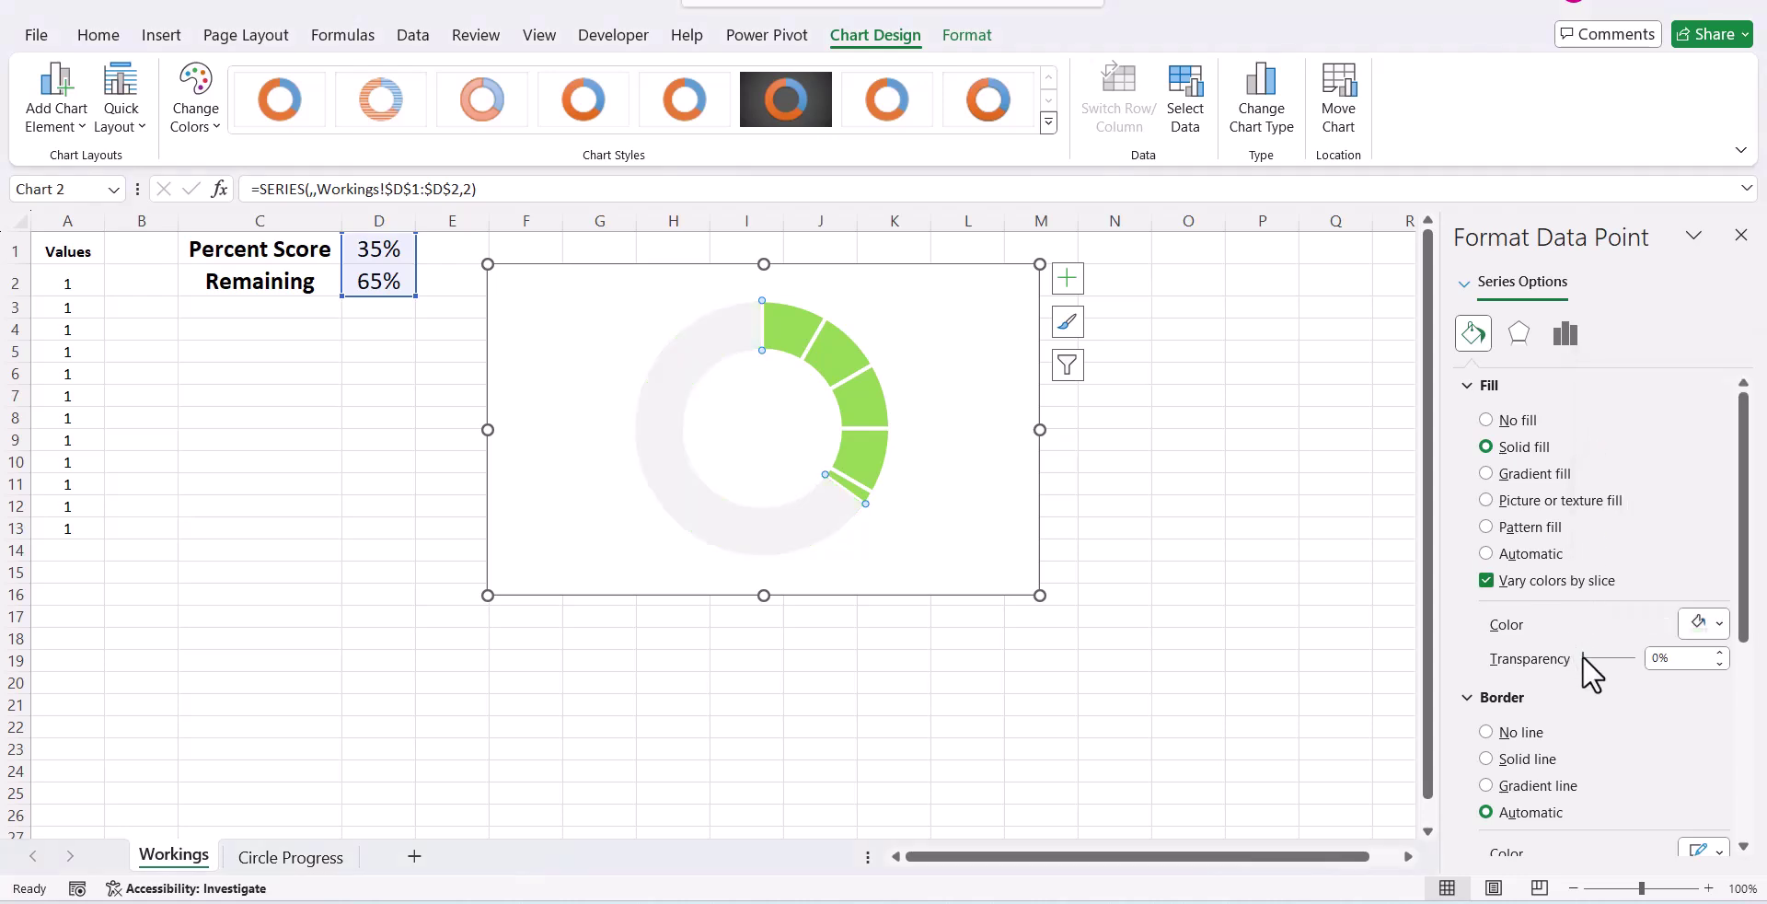
left_click_drag(1583, 657, 1605, 659)
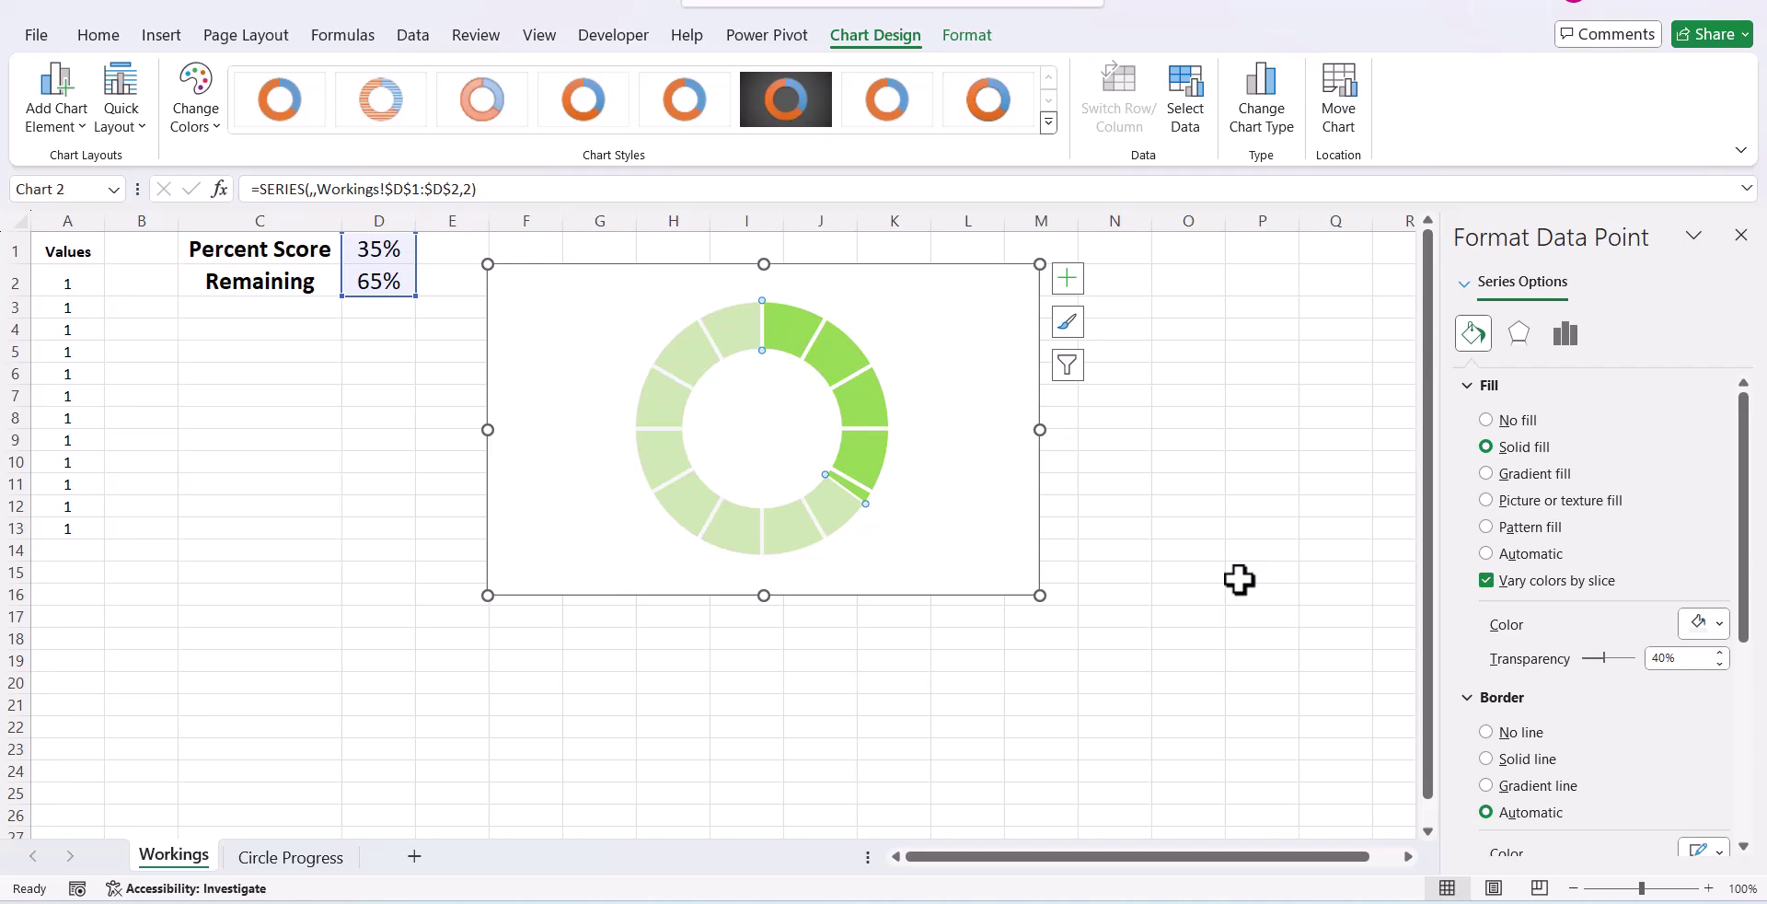
left_click(1239, 579)
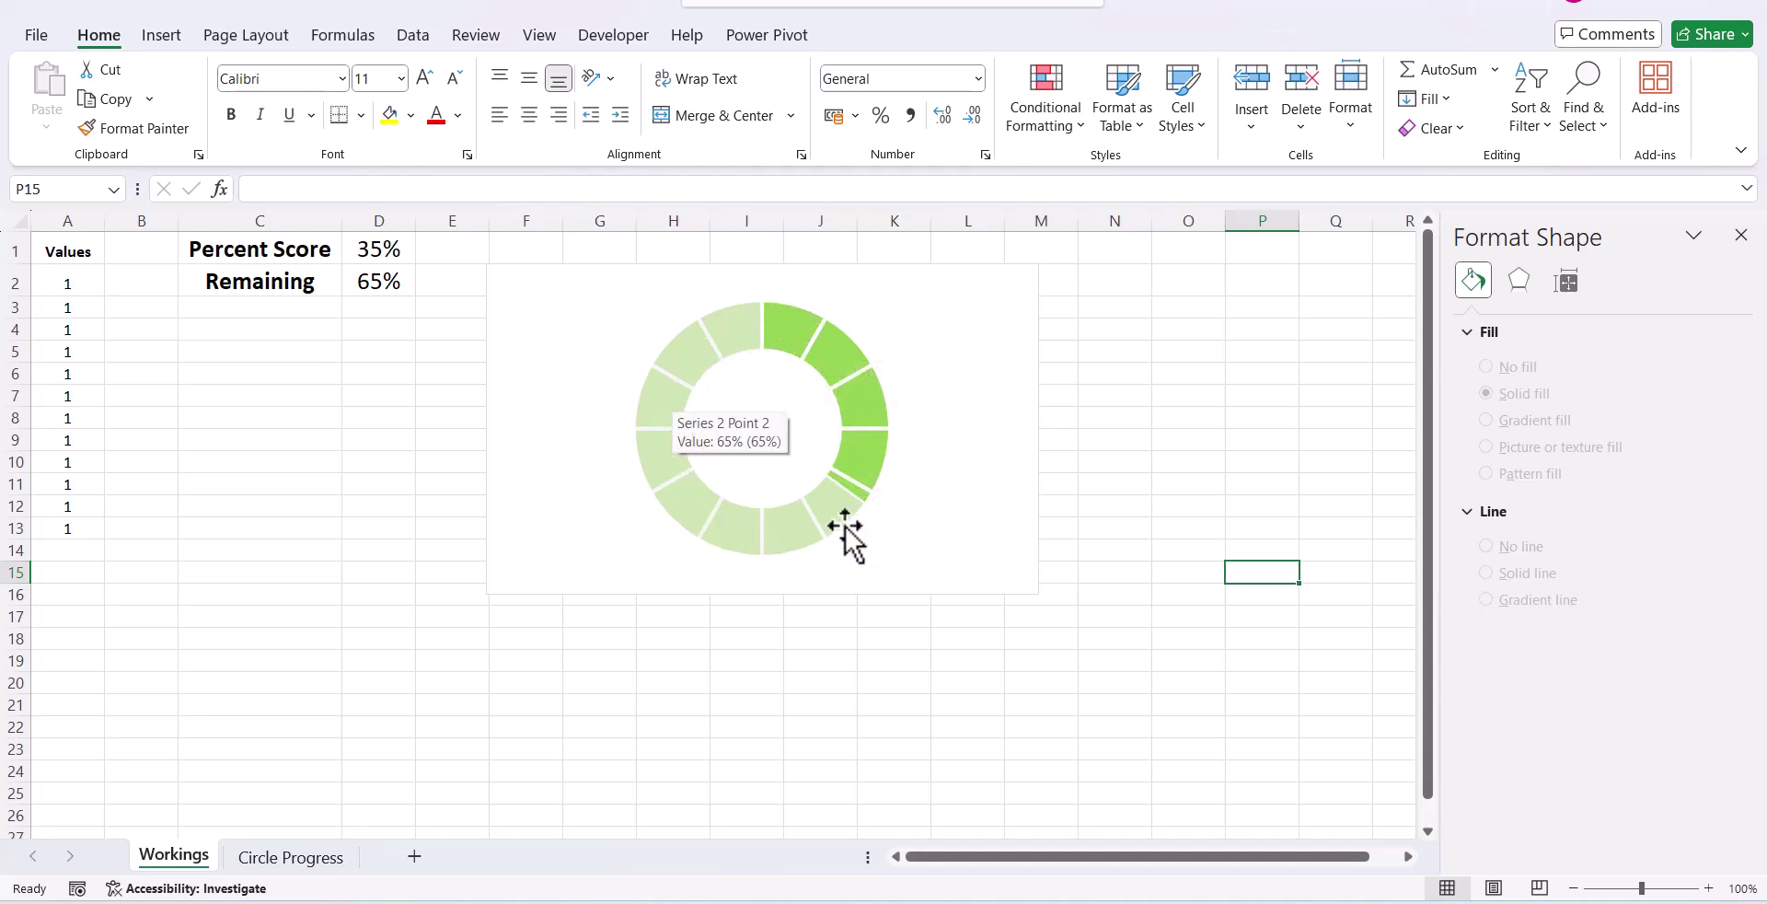
Change the Percent Score in D1 to 45%, making Remaining 55%.
left_click(354, 244)
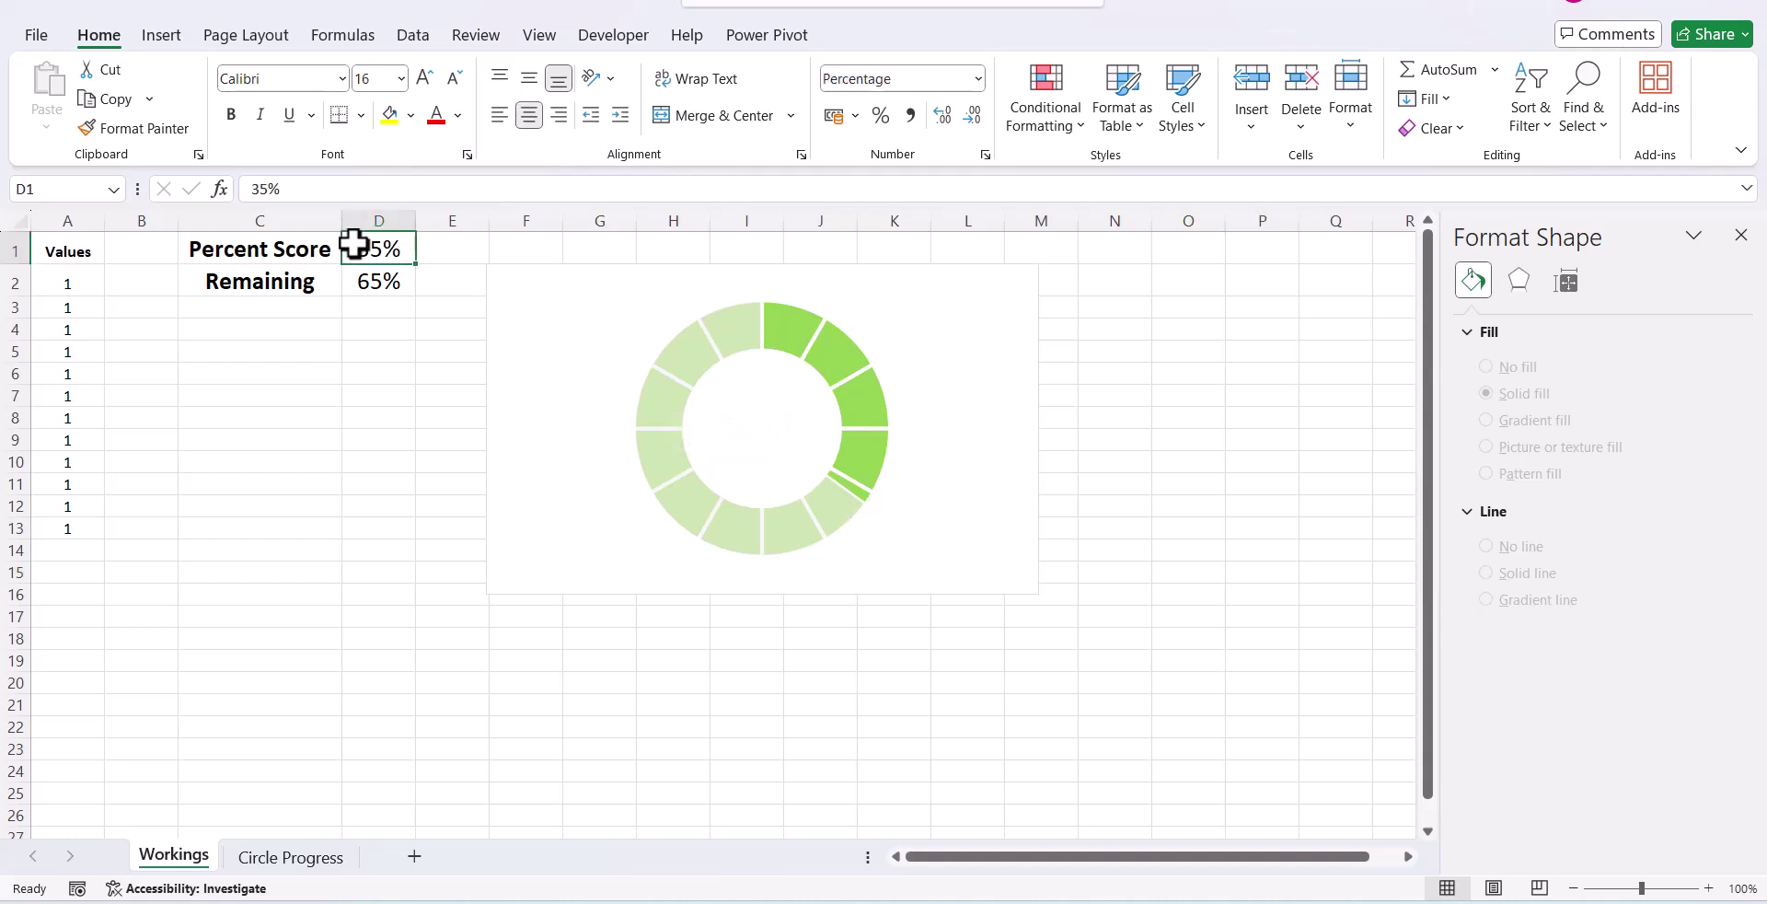
type("4")
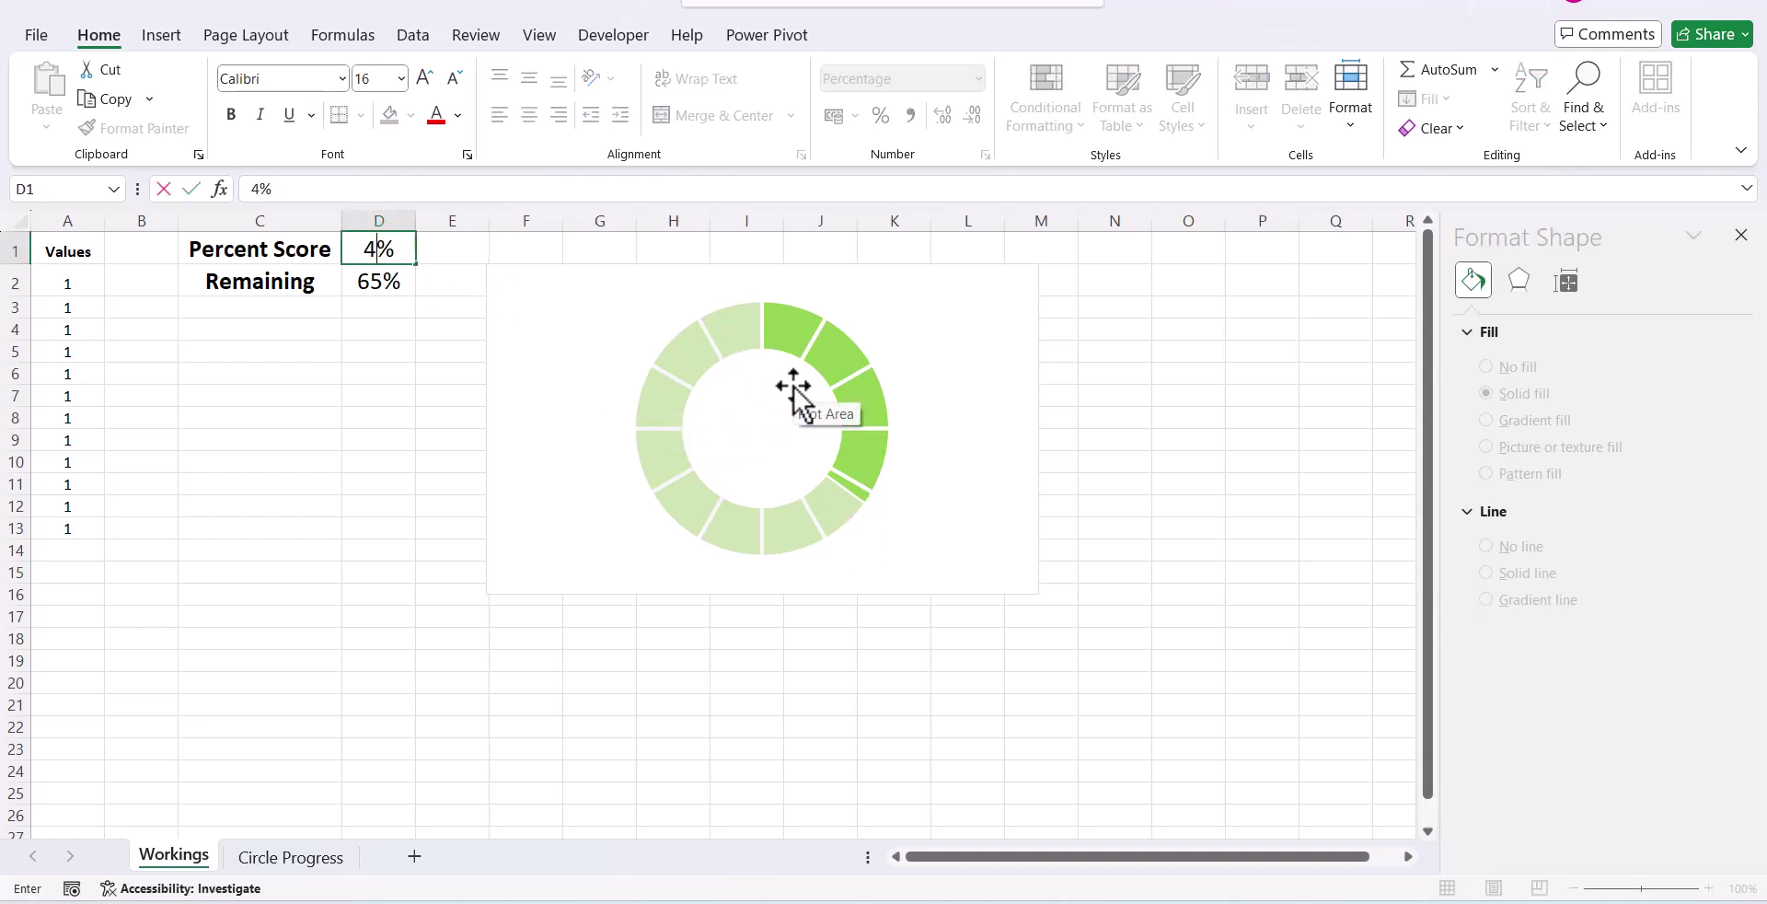
type("5")
key("Return")
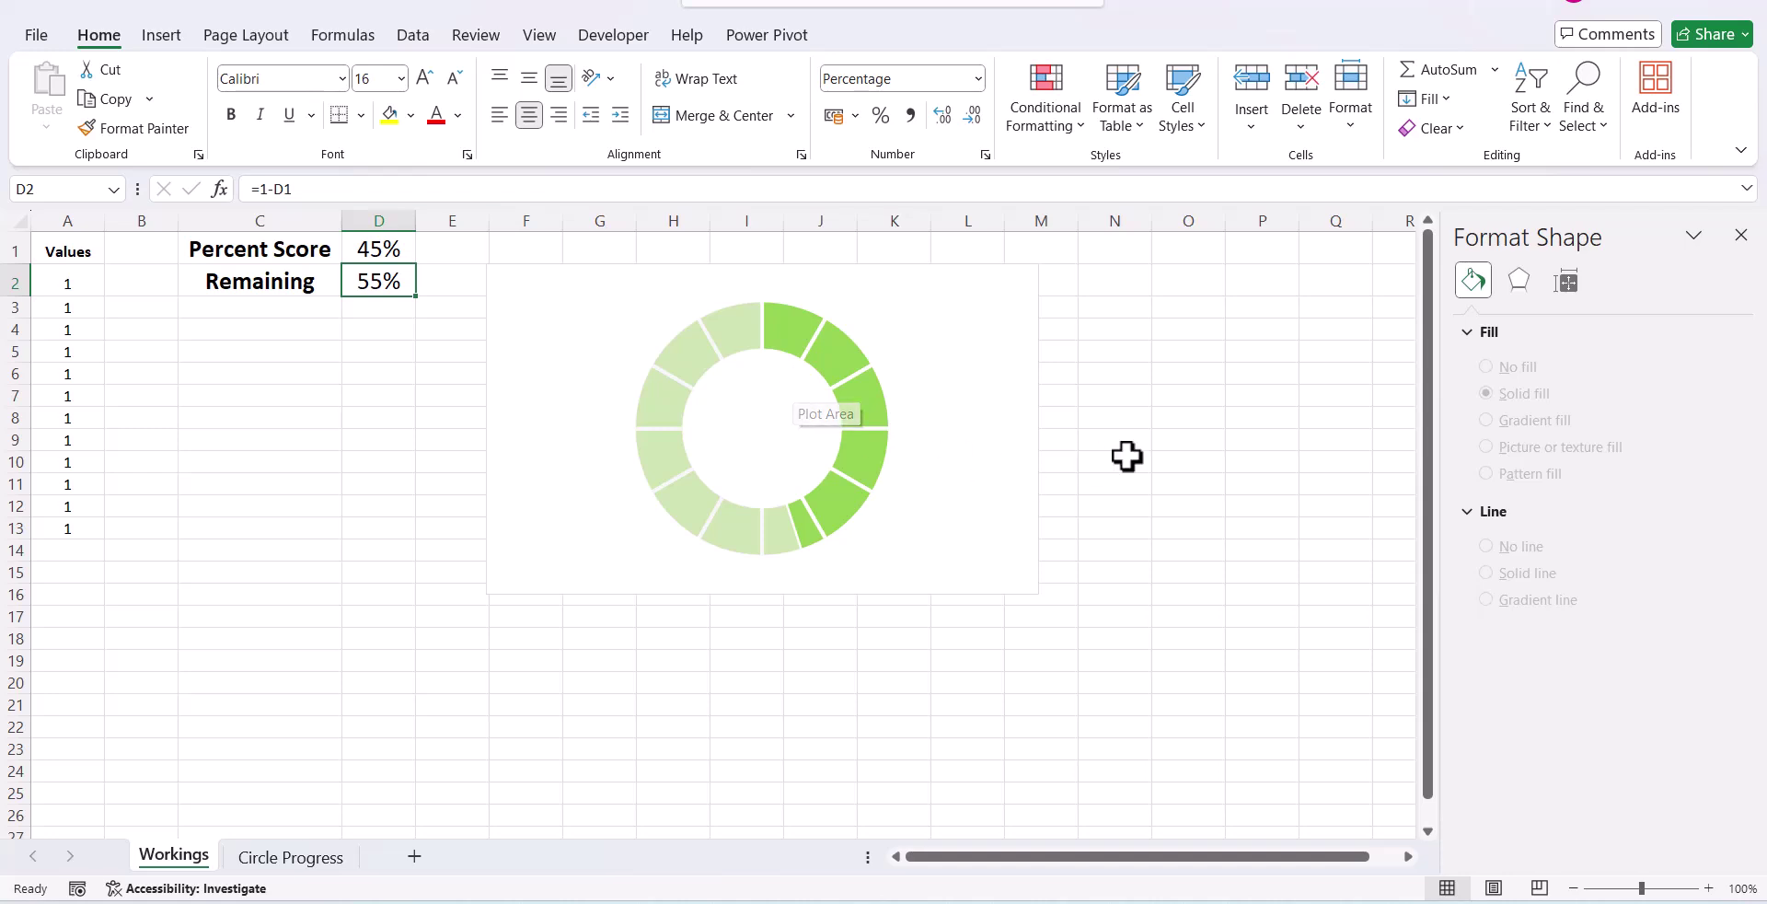
mouse_move(773, 532)
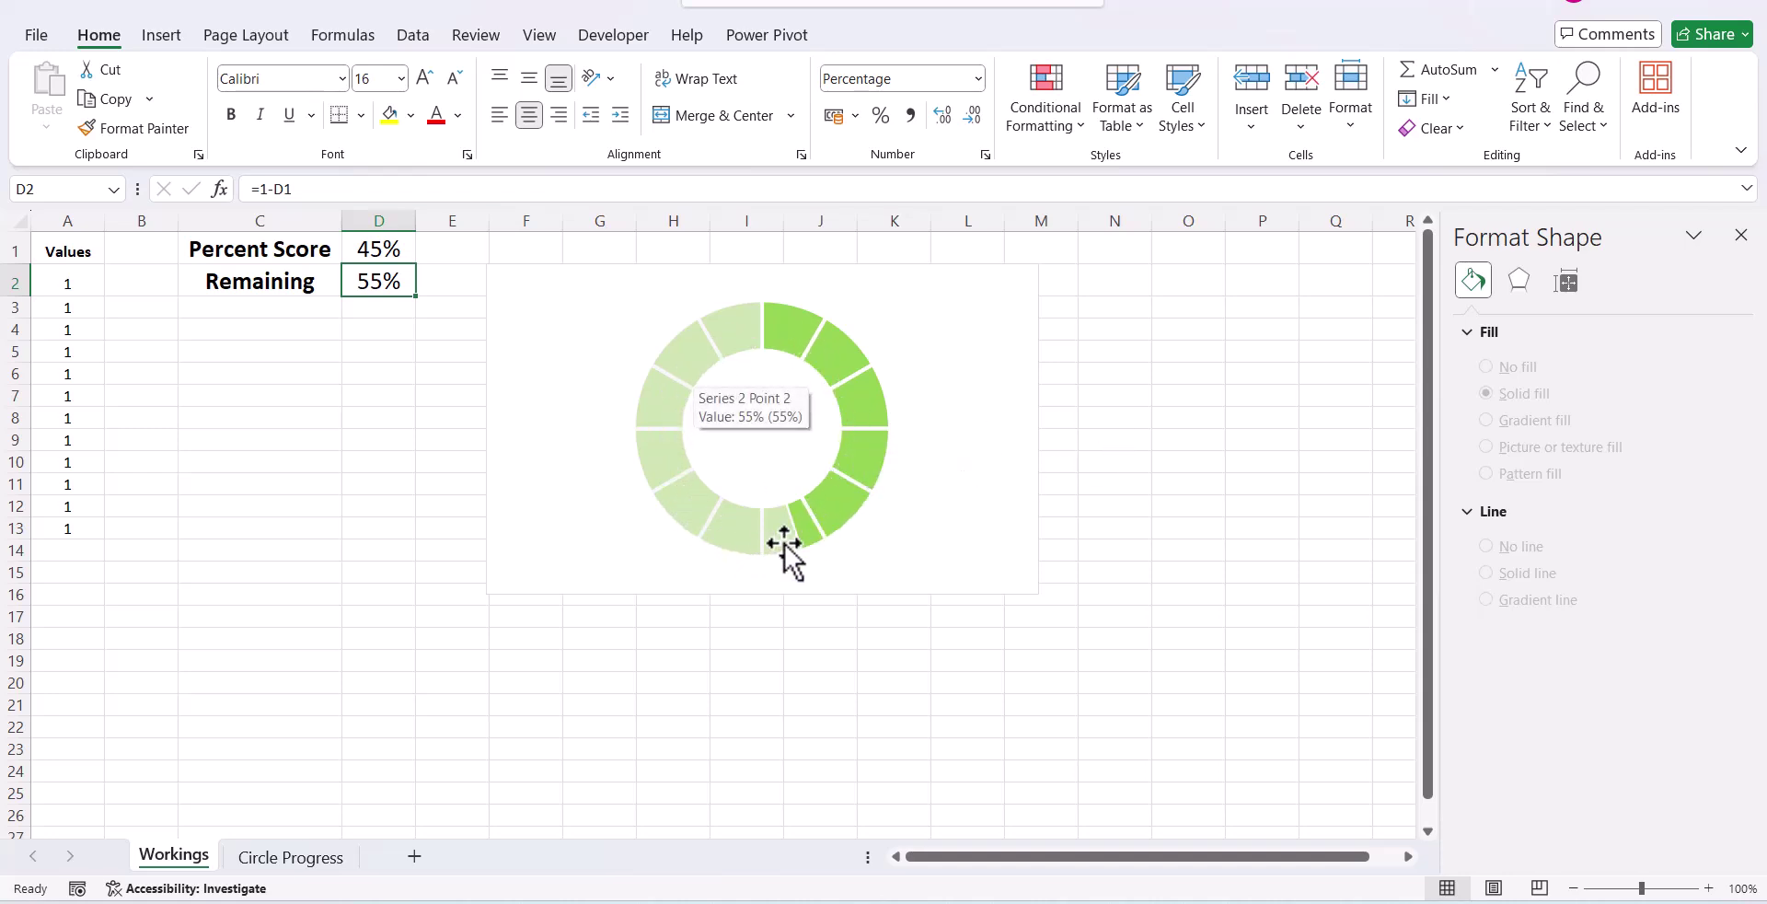
left_click(1114, 443)
Draw a text box in the doughnut's hole linked to =D1.
left_click(863, 282)
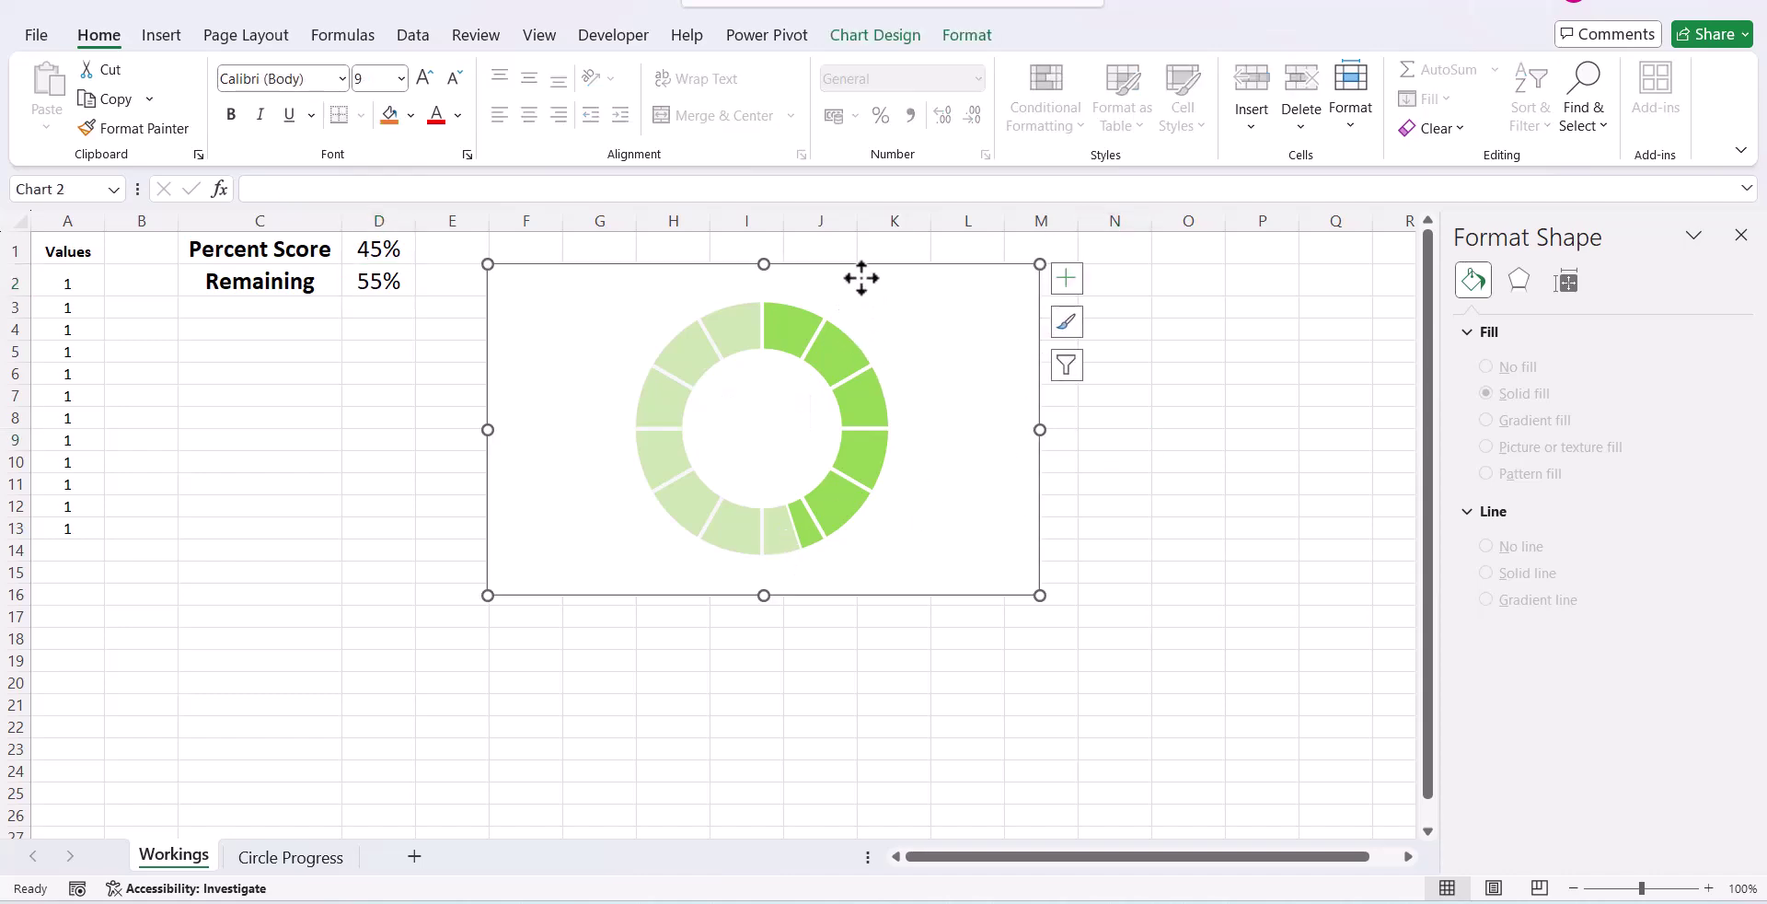
left_click(173, 34)
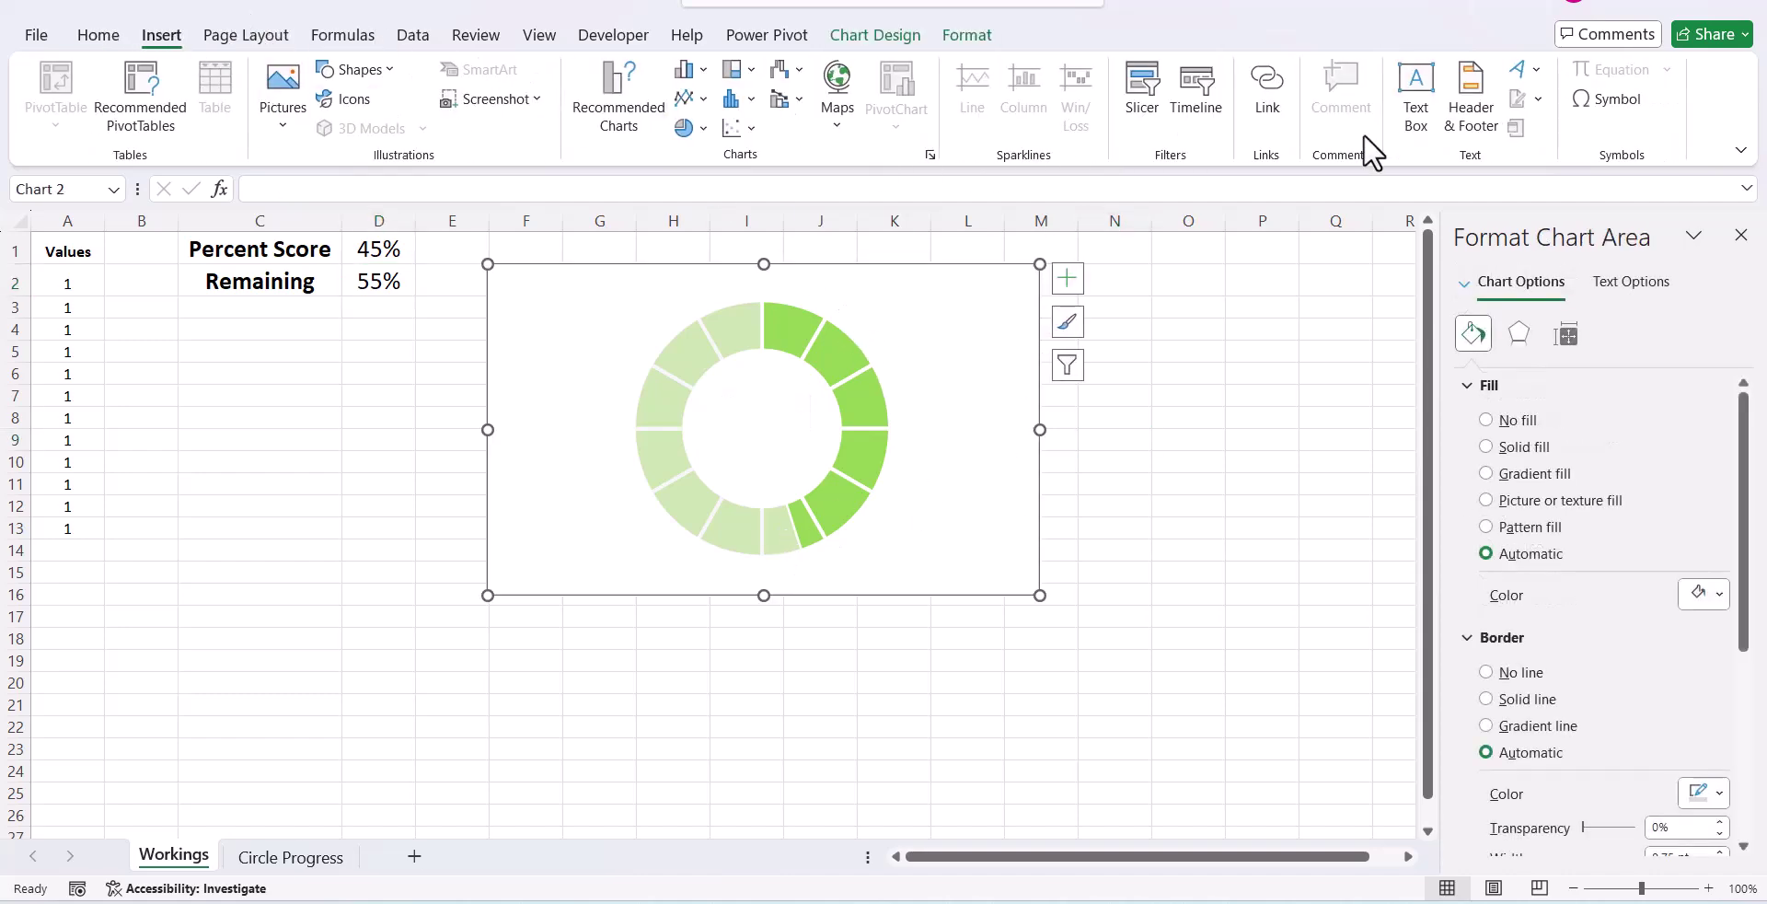
left_click(1422, 98)
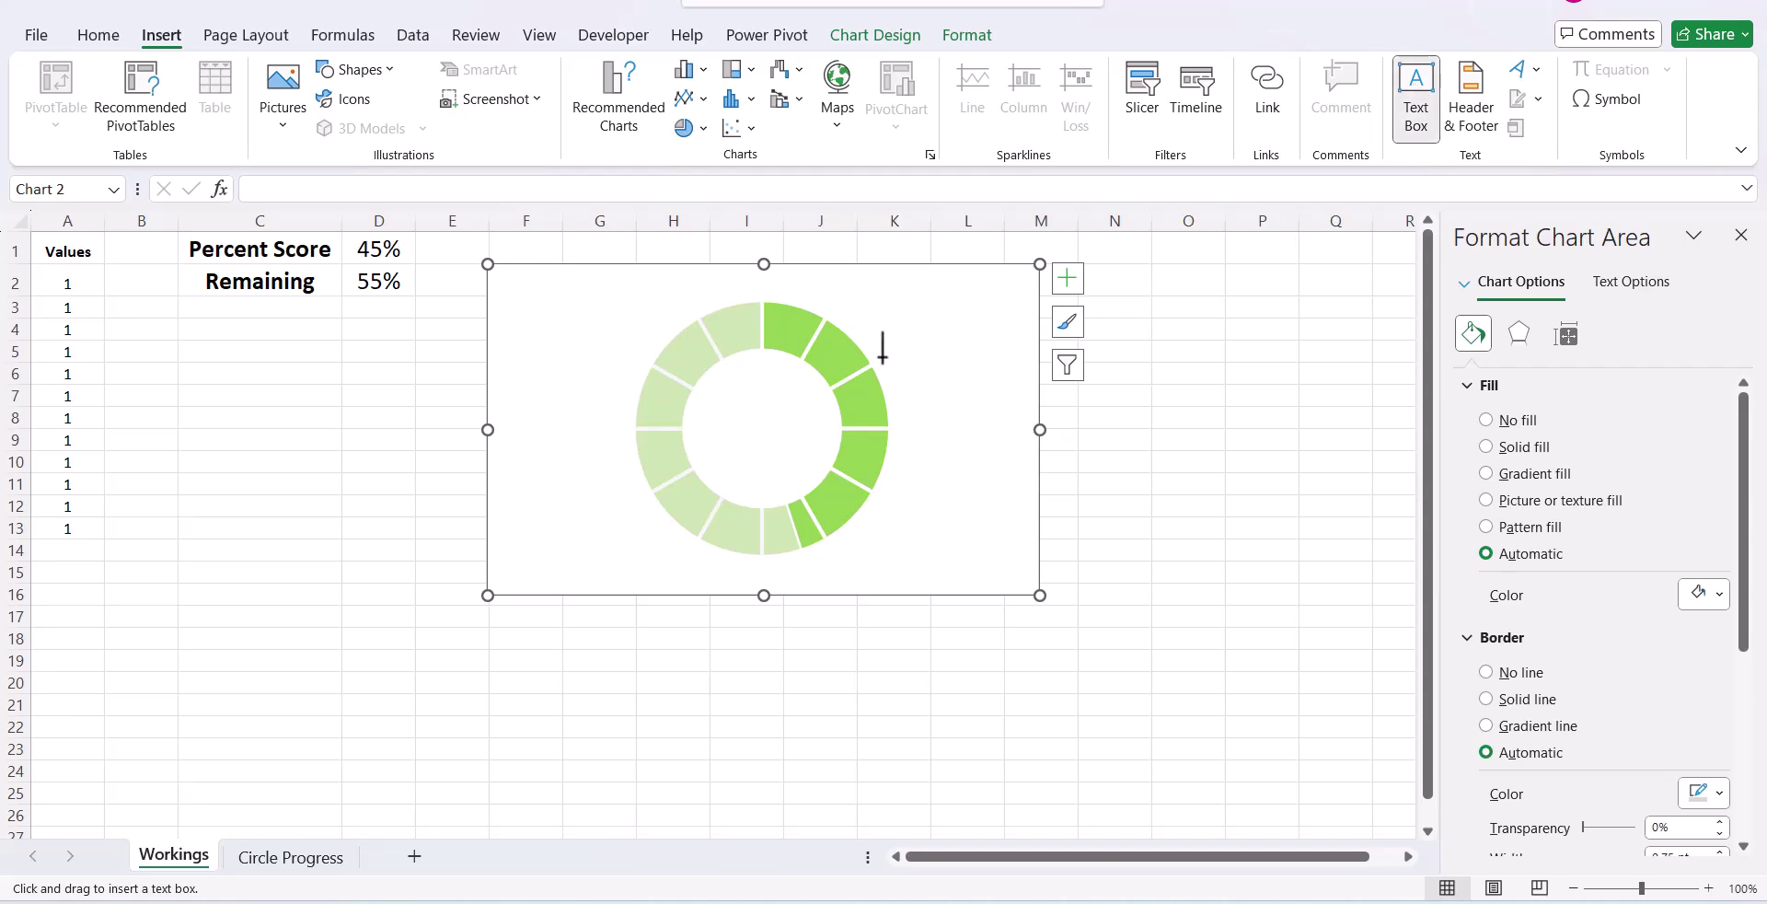
left_click_drag(704, 399, 817, 453)
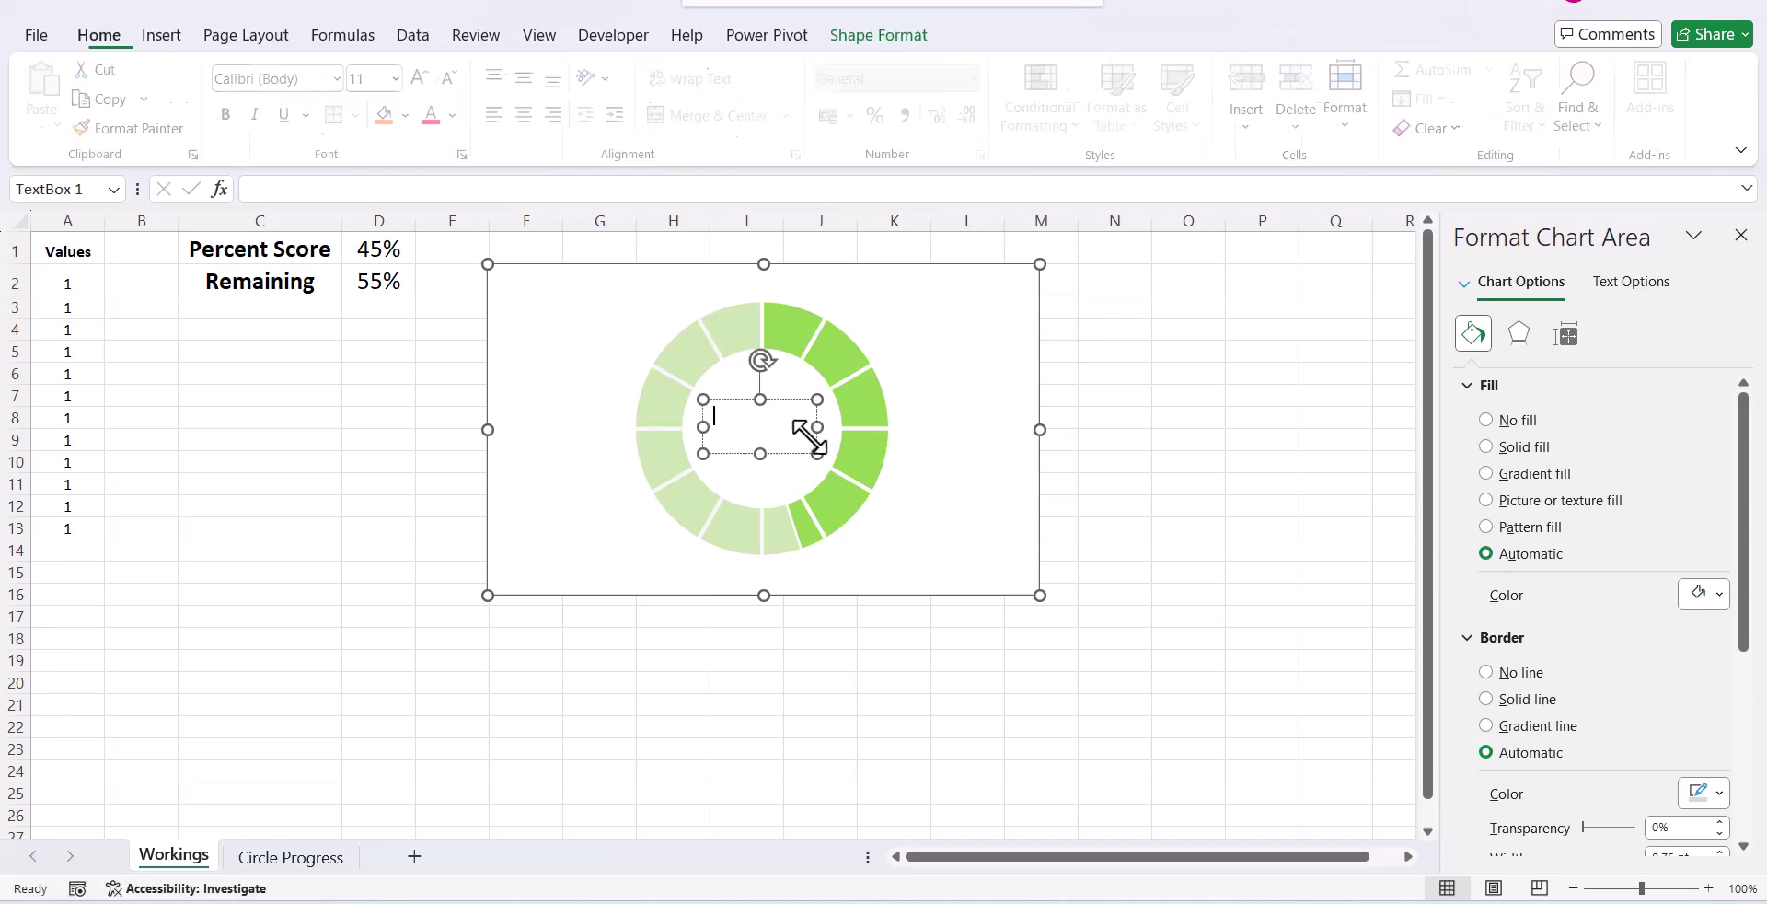
left_click(460, 194)
type("=")
left_click(397, 249)
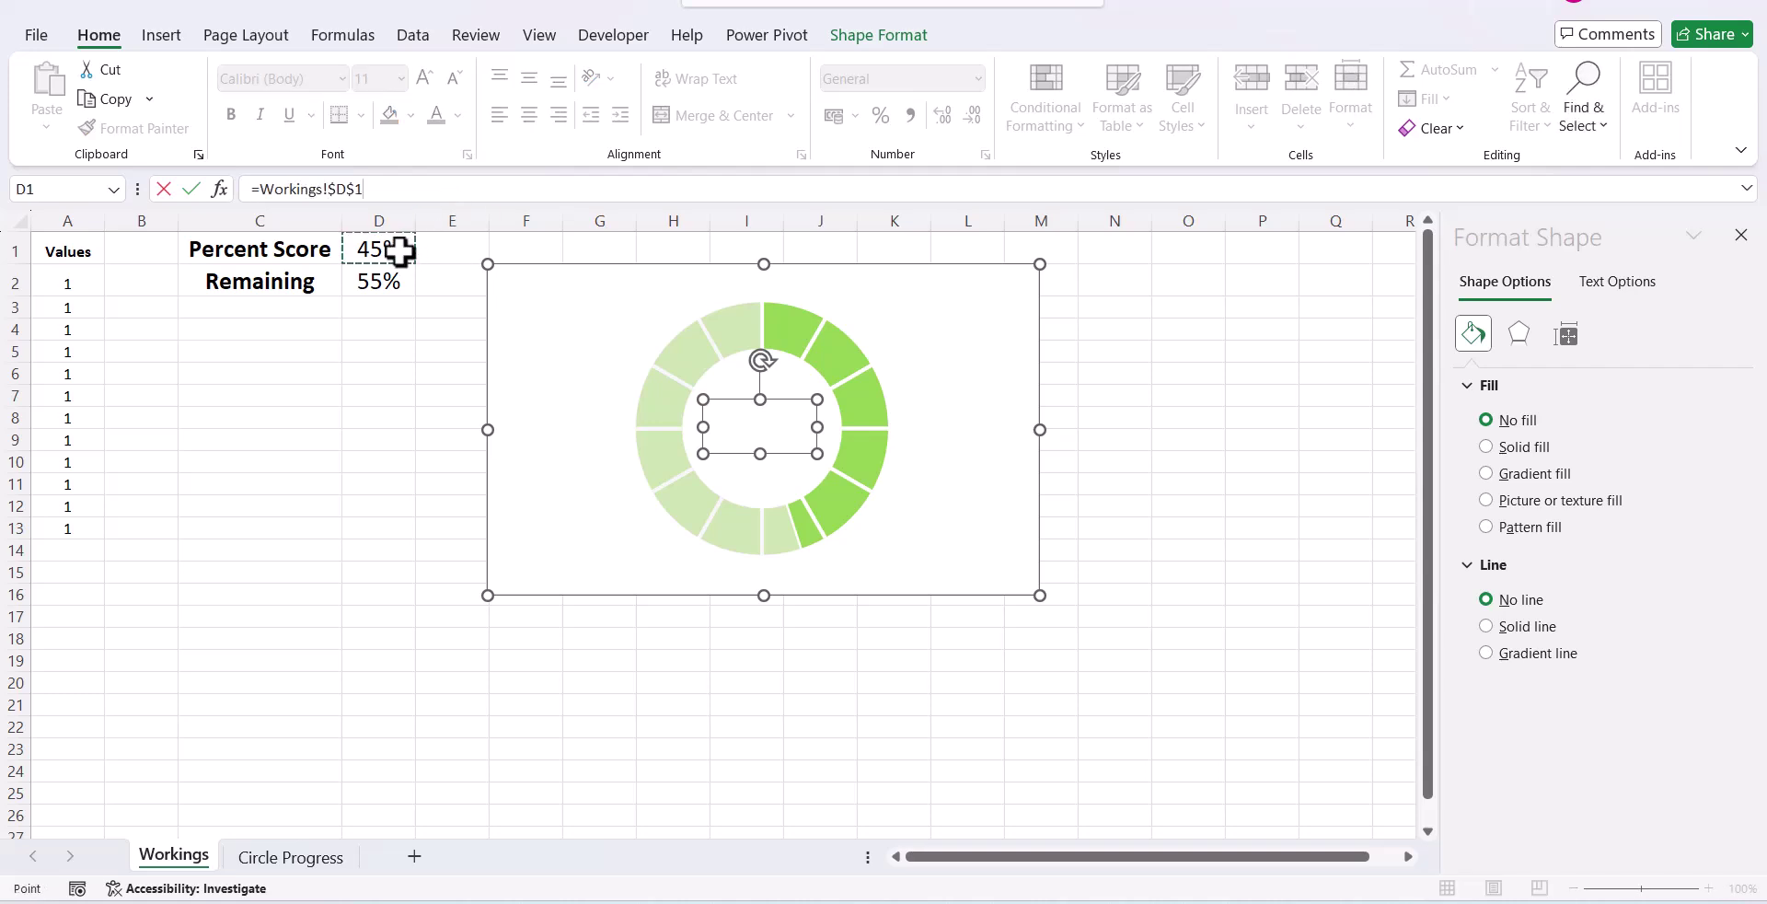
key("Return")
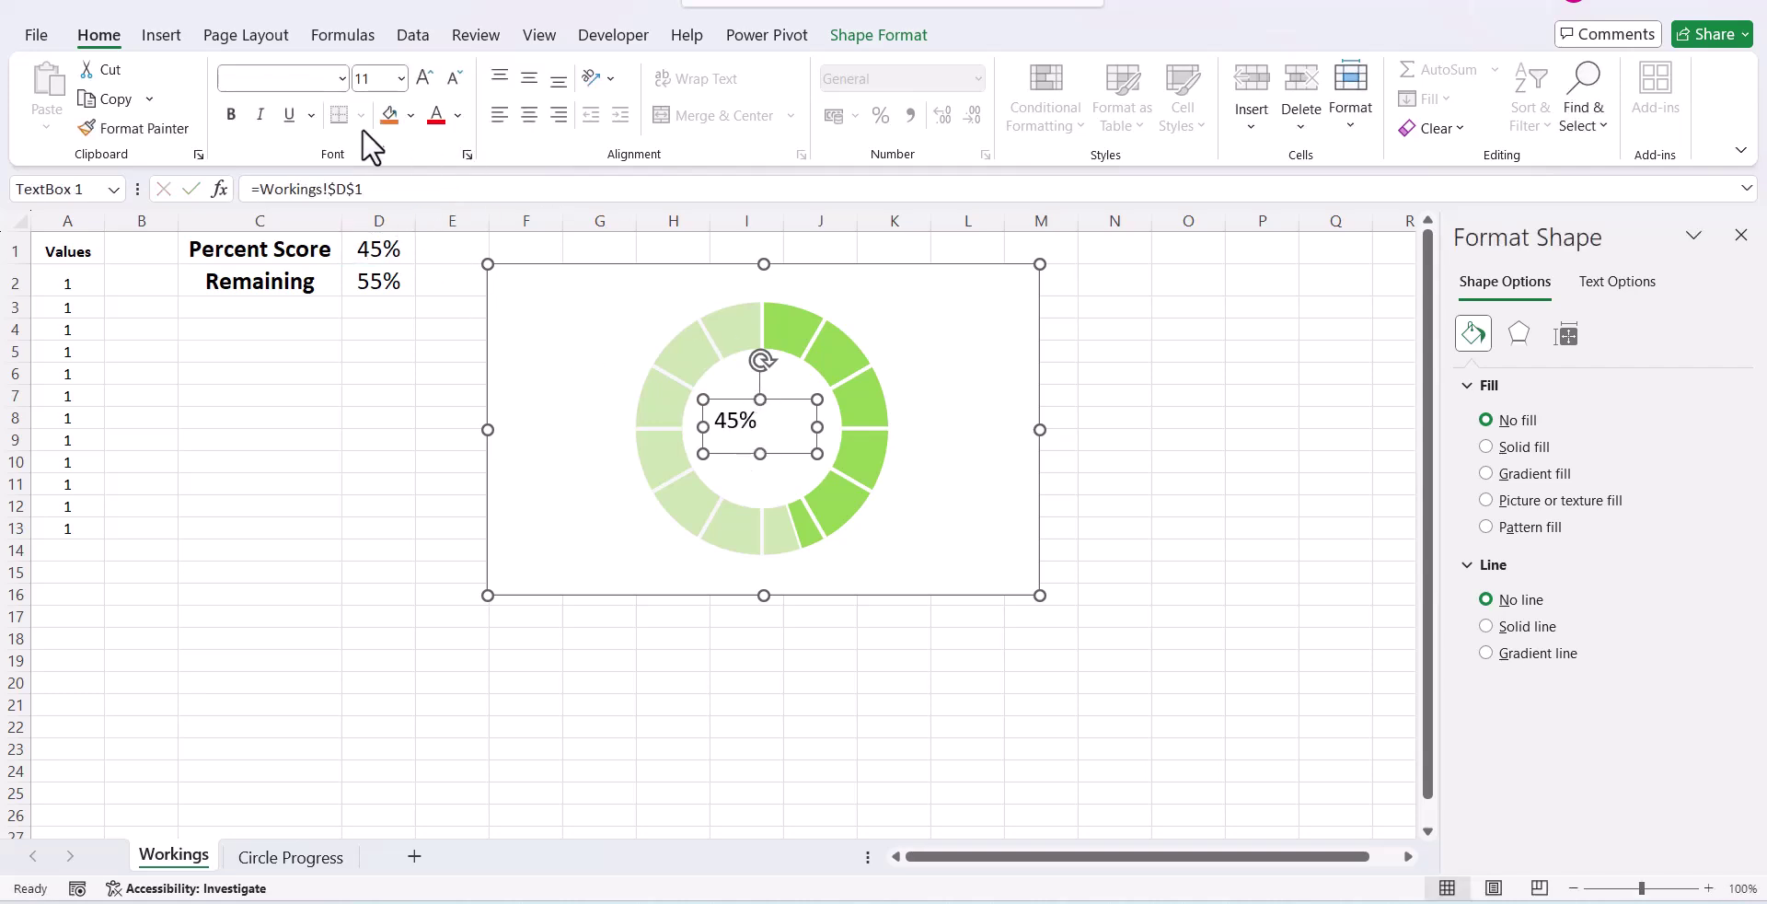
Make the 45% label larger, centred and Britannic Bold, nudged into the middle.
left_click(424, 77)
left_click(423, 78)
left_click(530, 115)
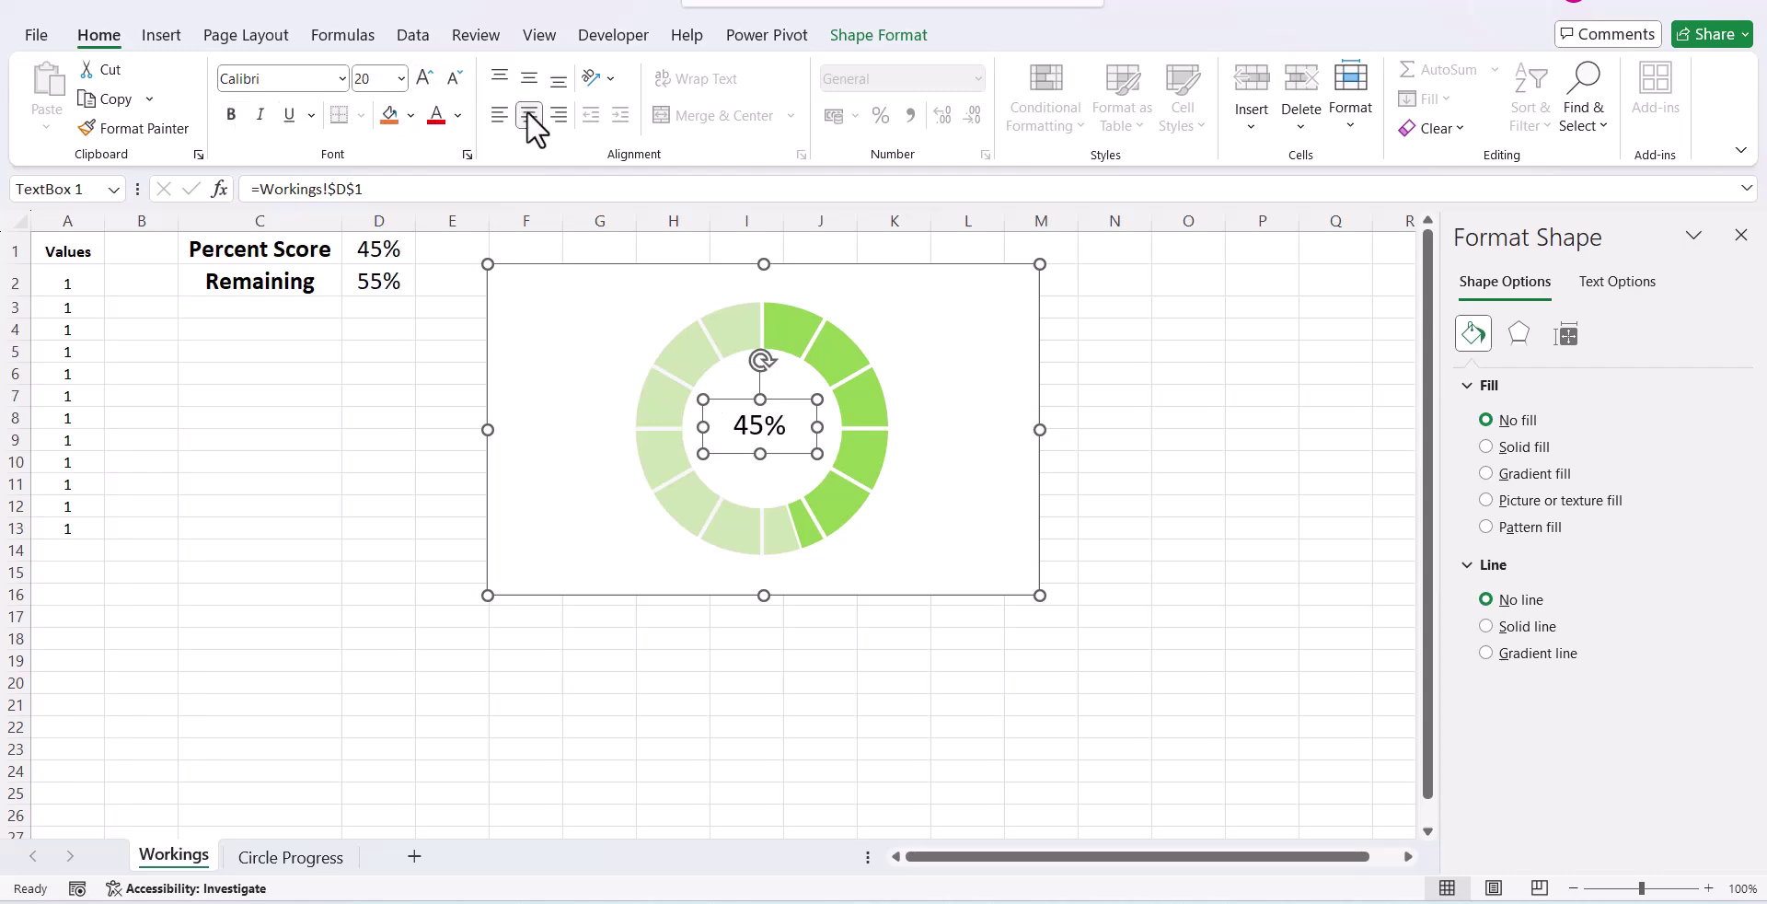
left_click(341, 79)
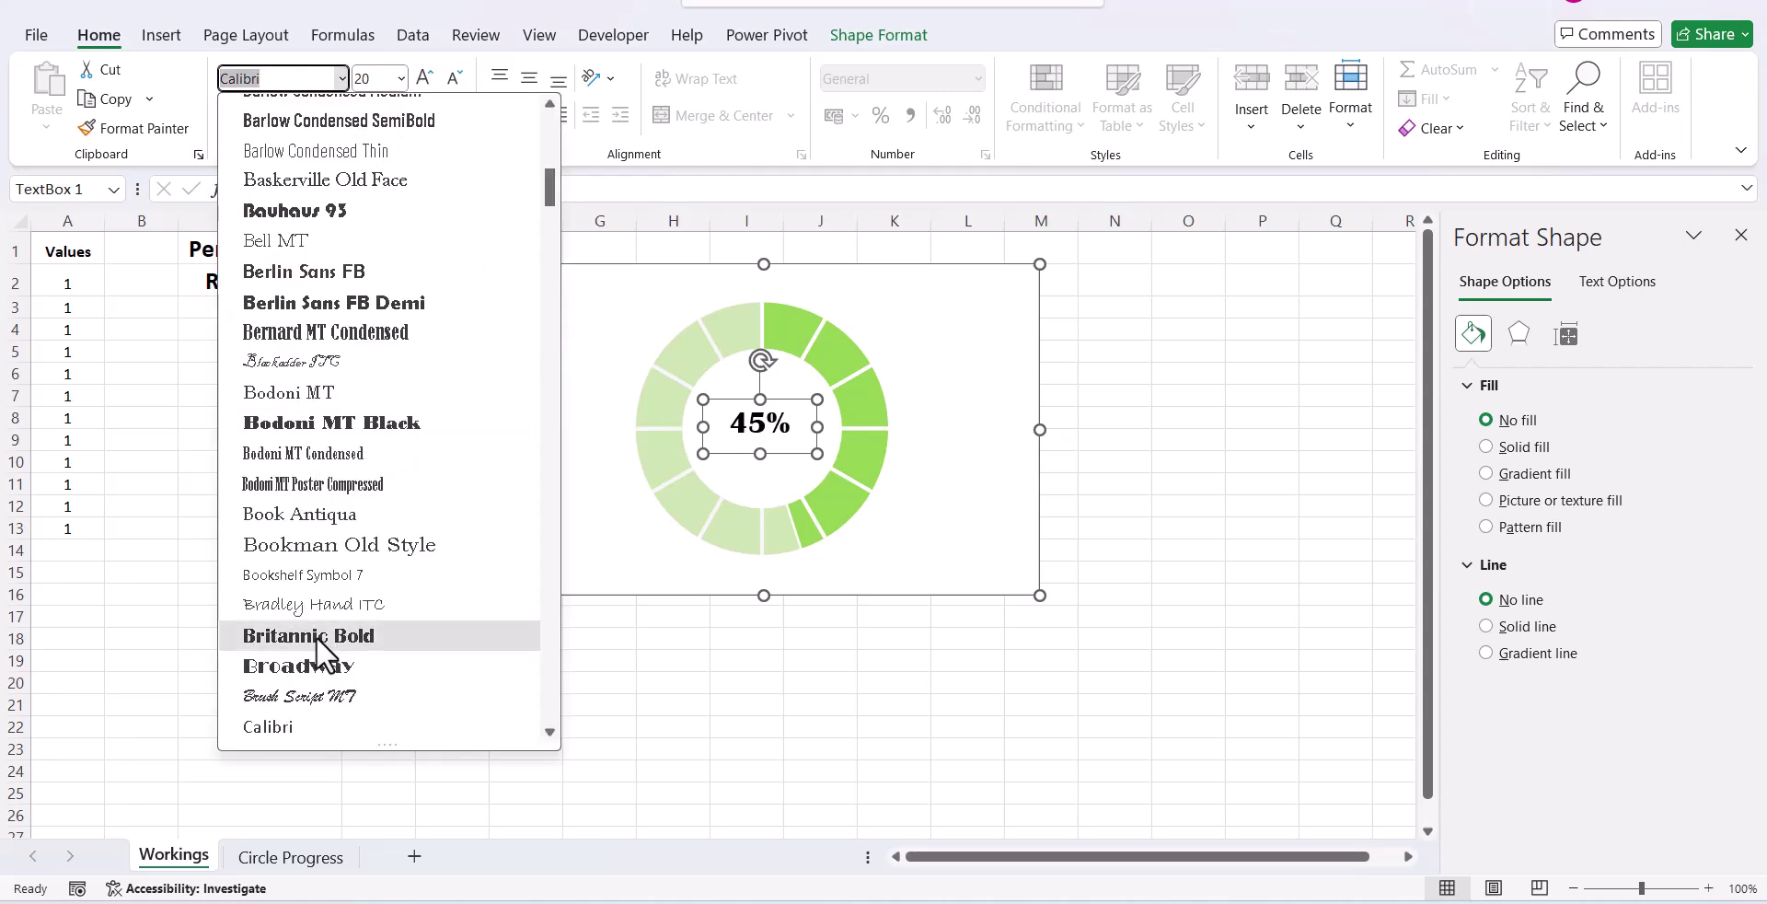
left_click(321, 644)
left_click(796, 458)
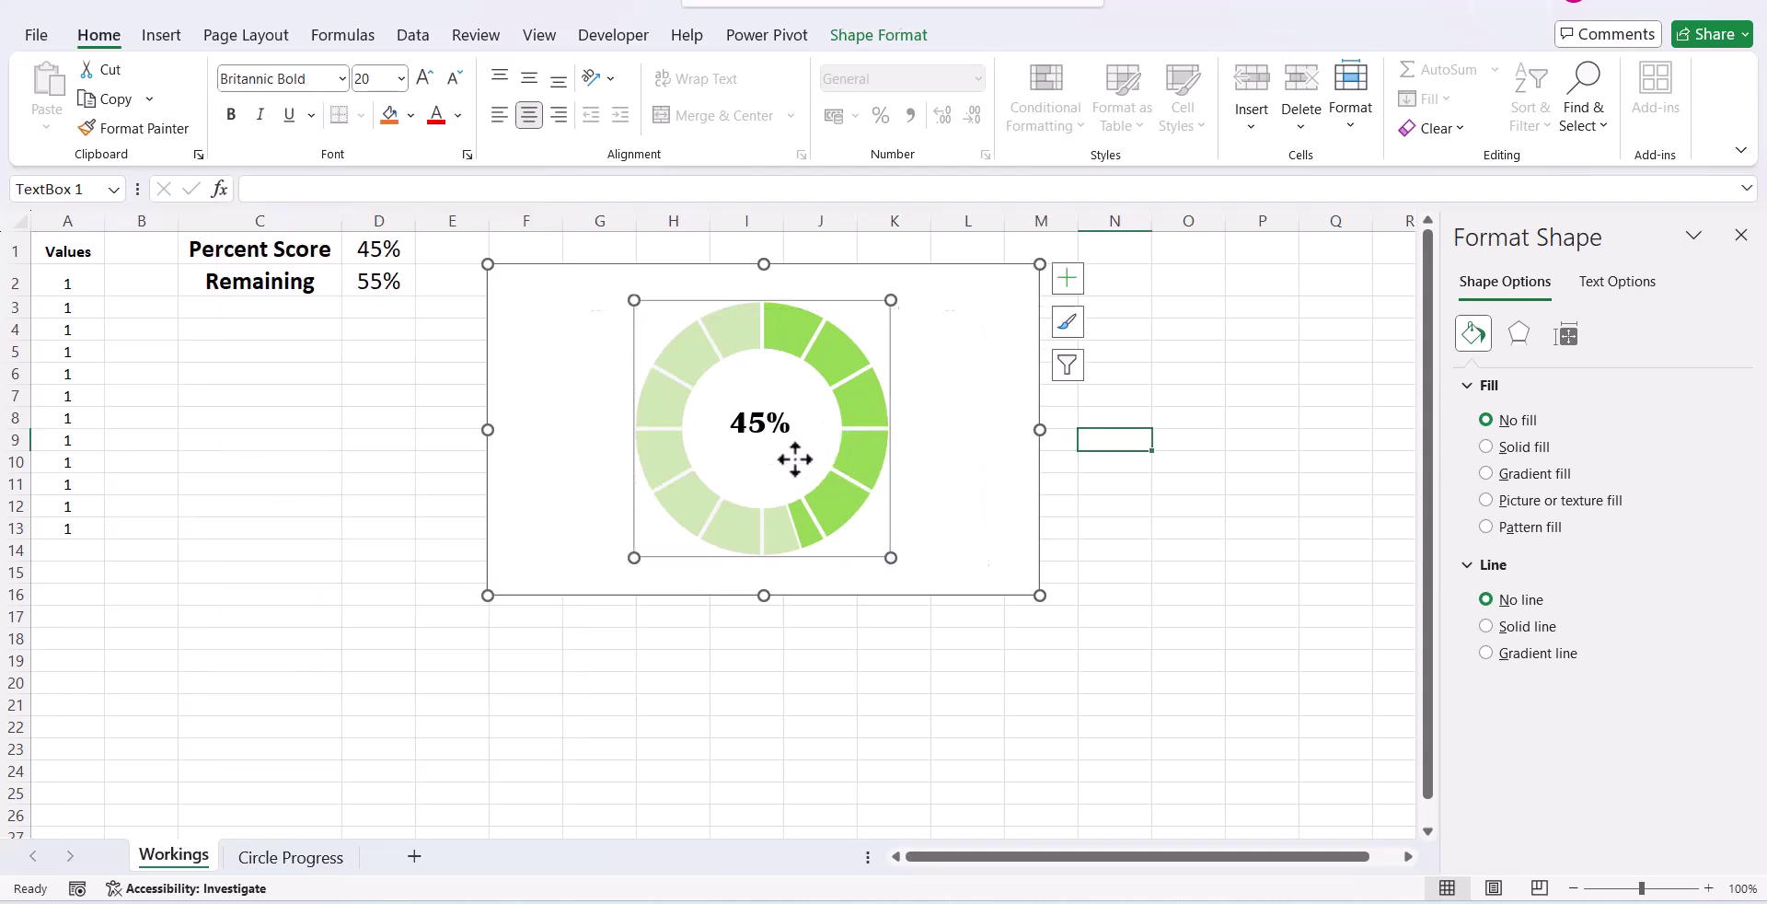
left_click(749, 408)
left_click_drag(742, 400, 743, 406)
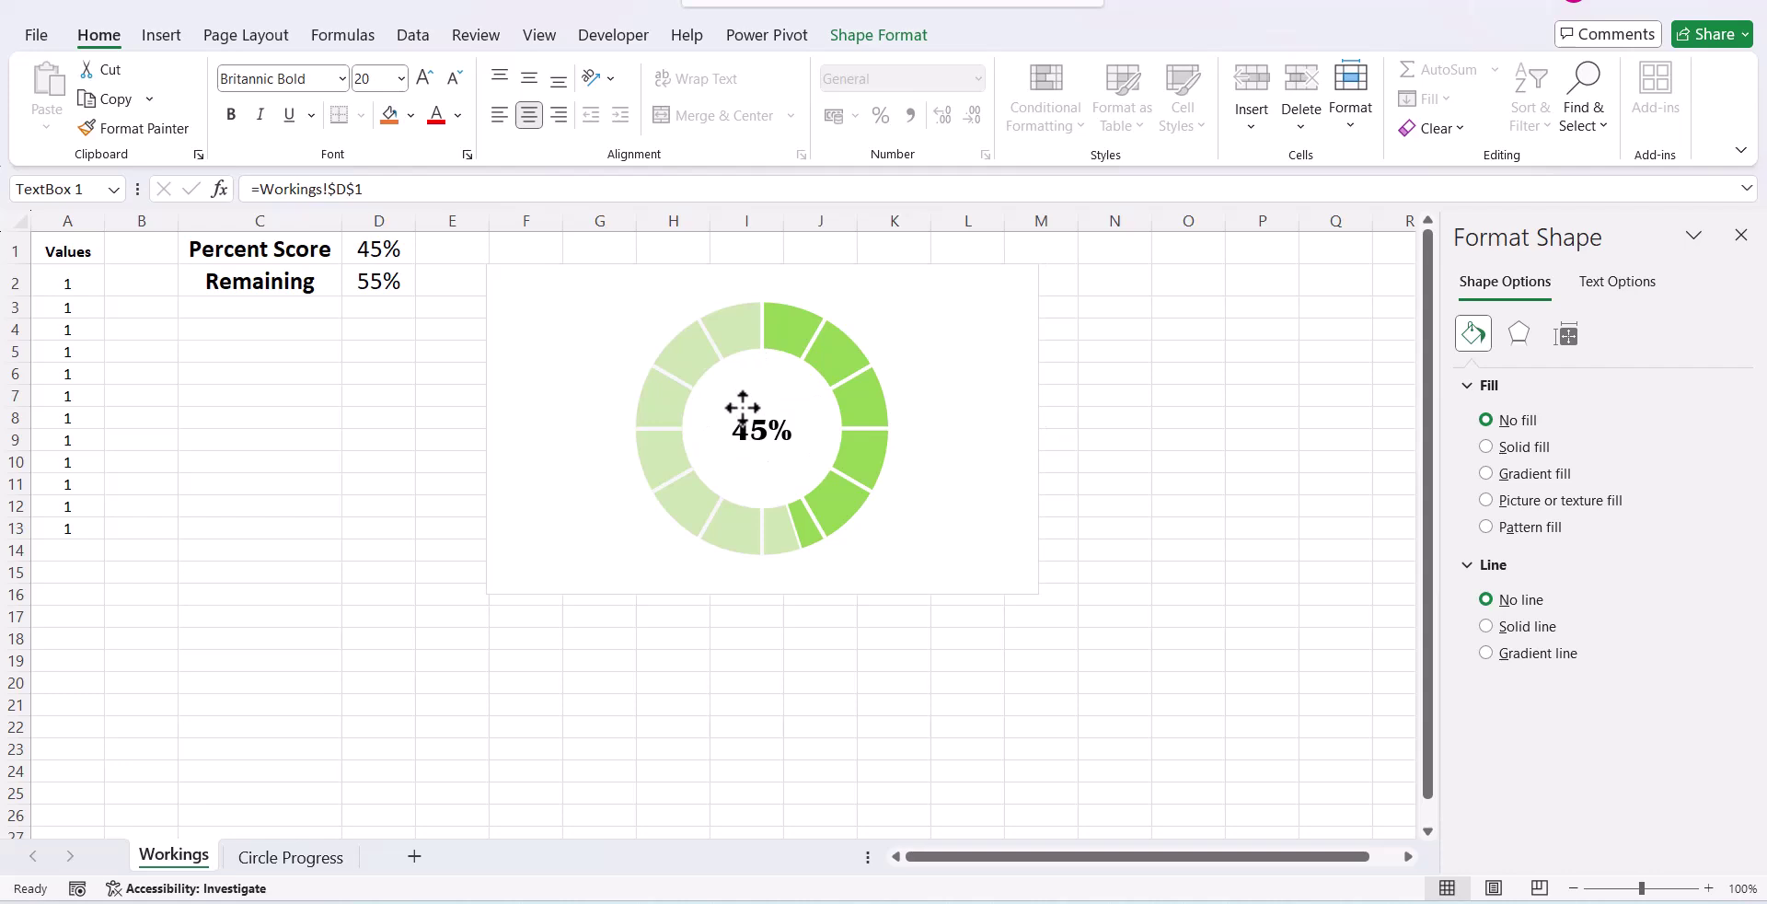
left_click(376, 528)
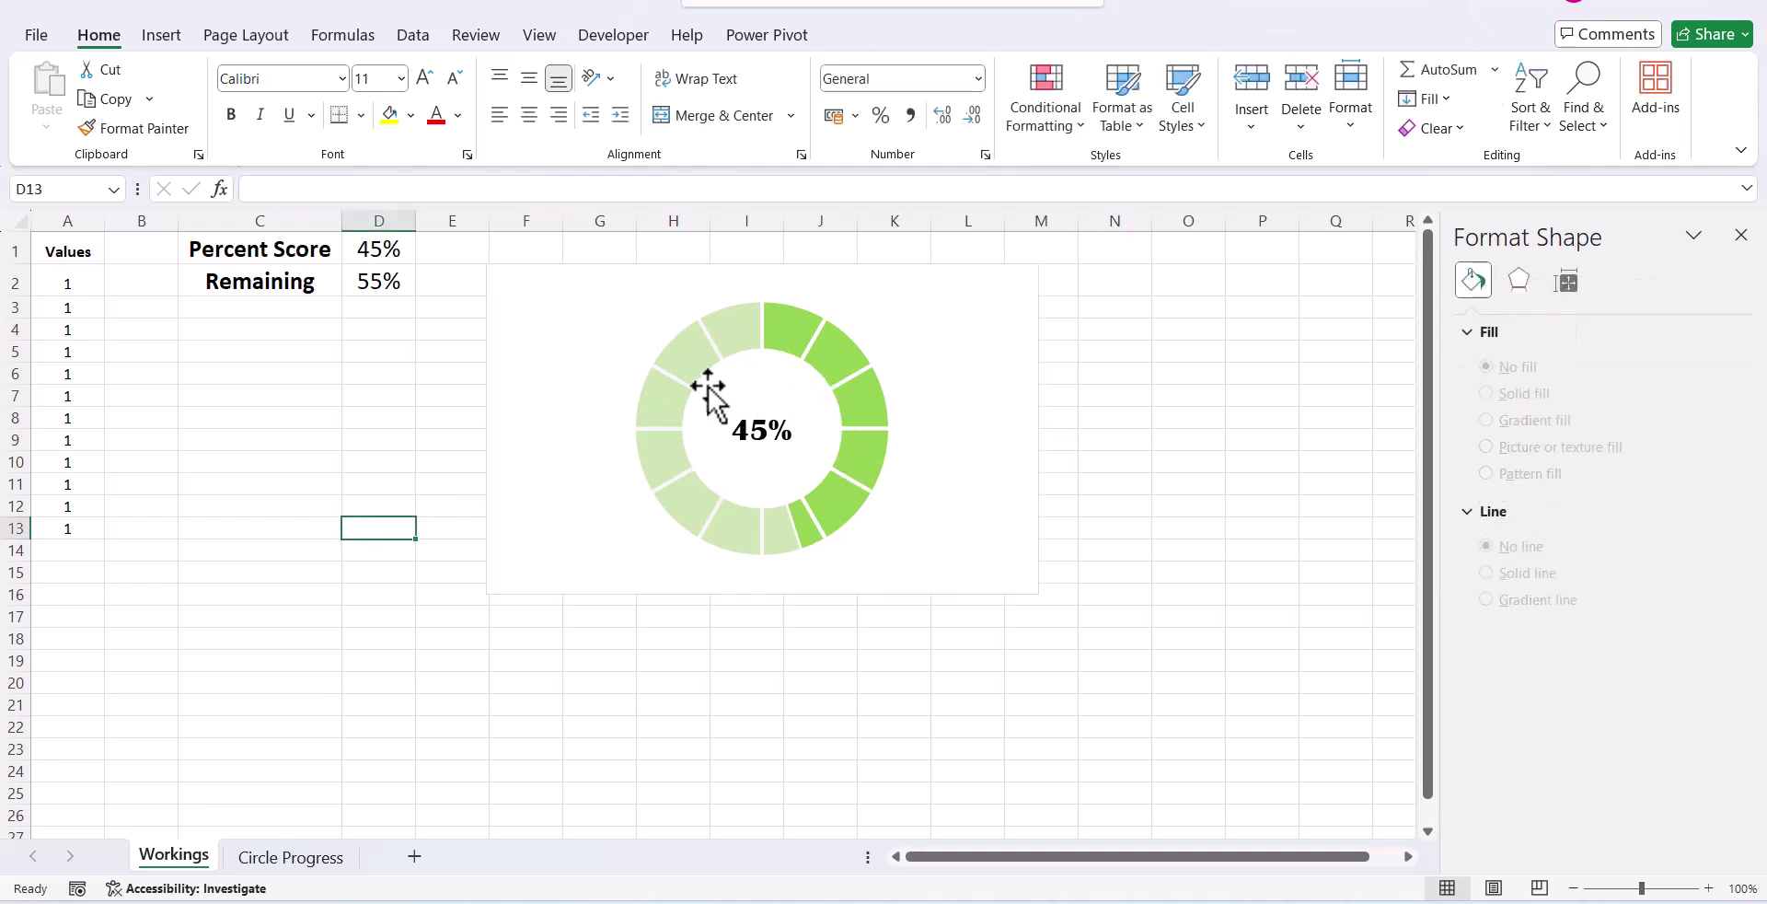
Test the gauge by entering 56%, then 100%, in D1.
left_click(379, 256)
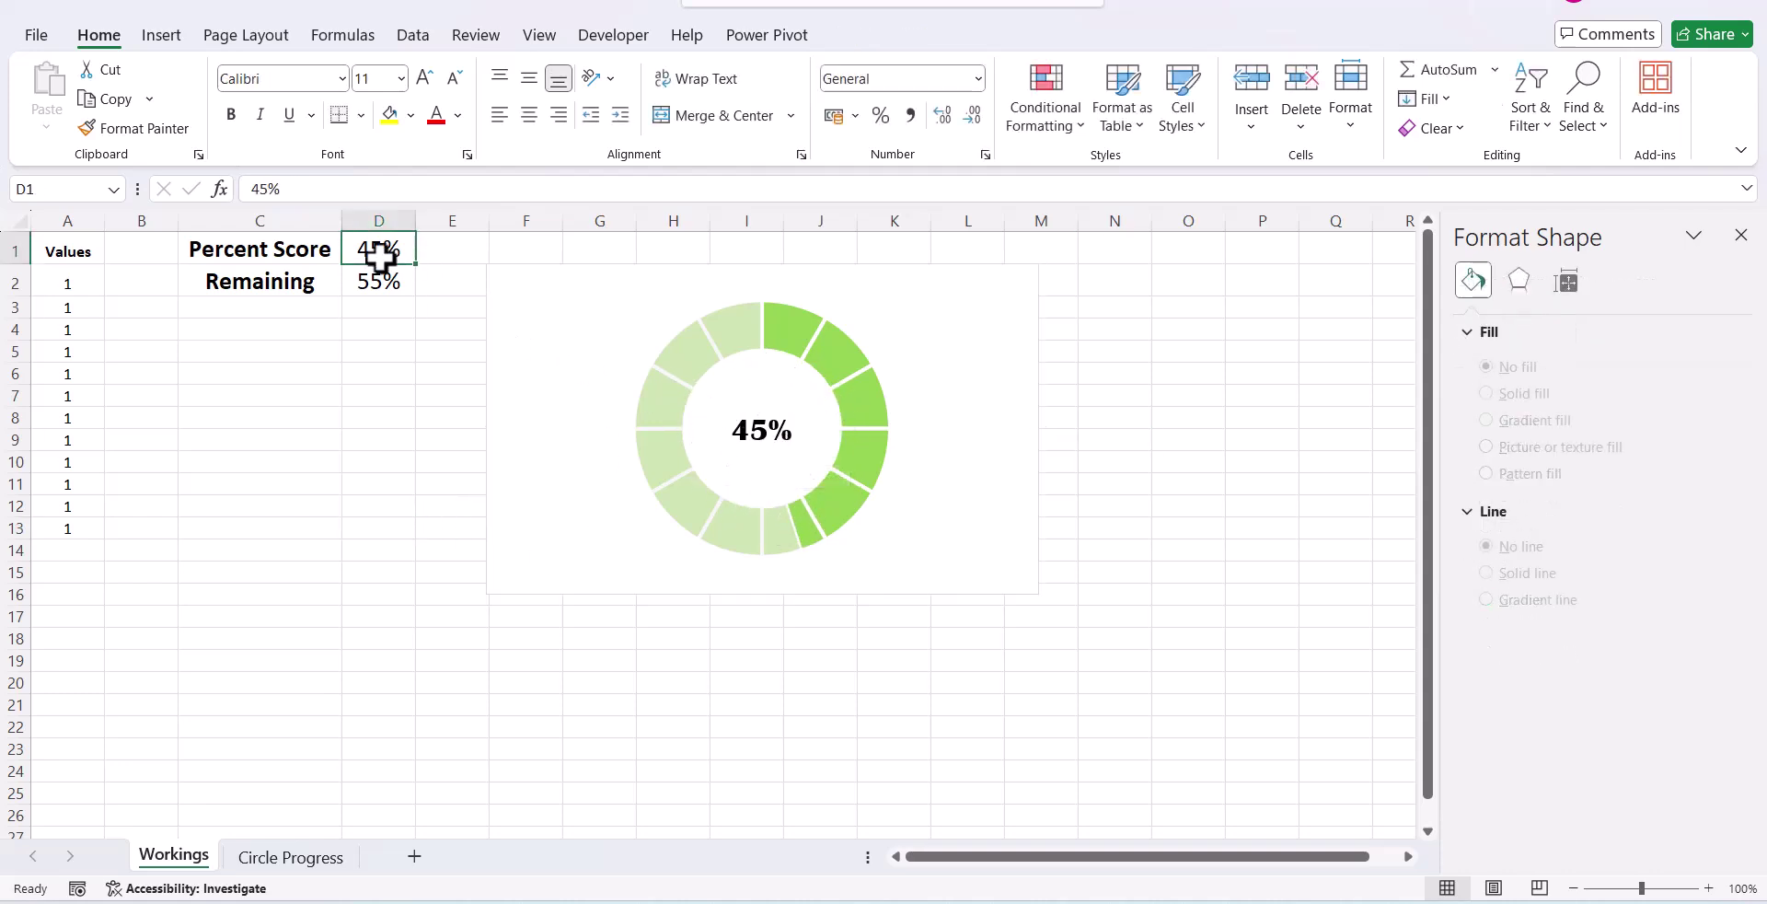
type("5")
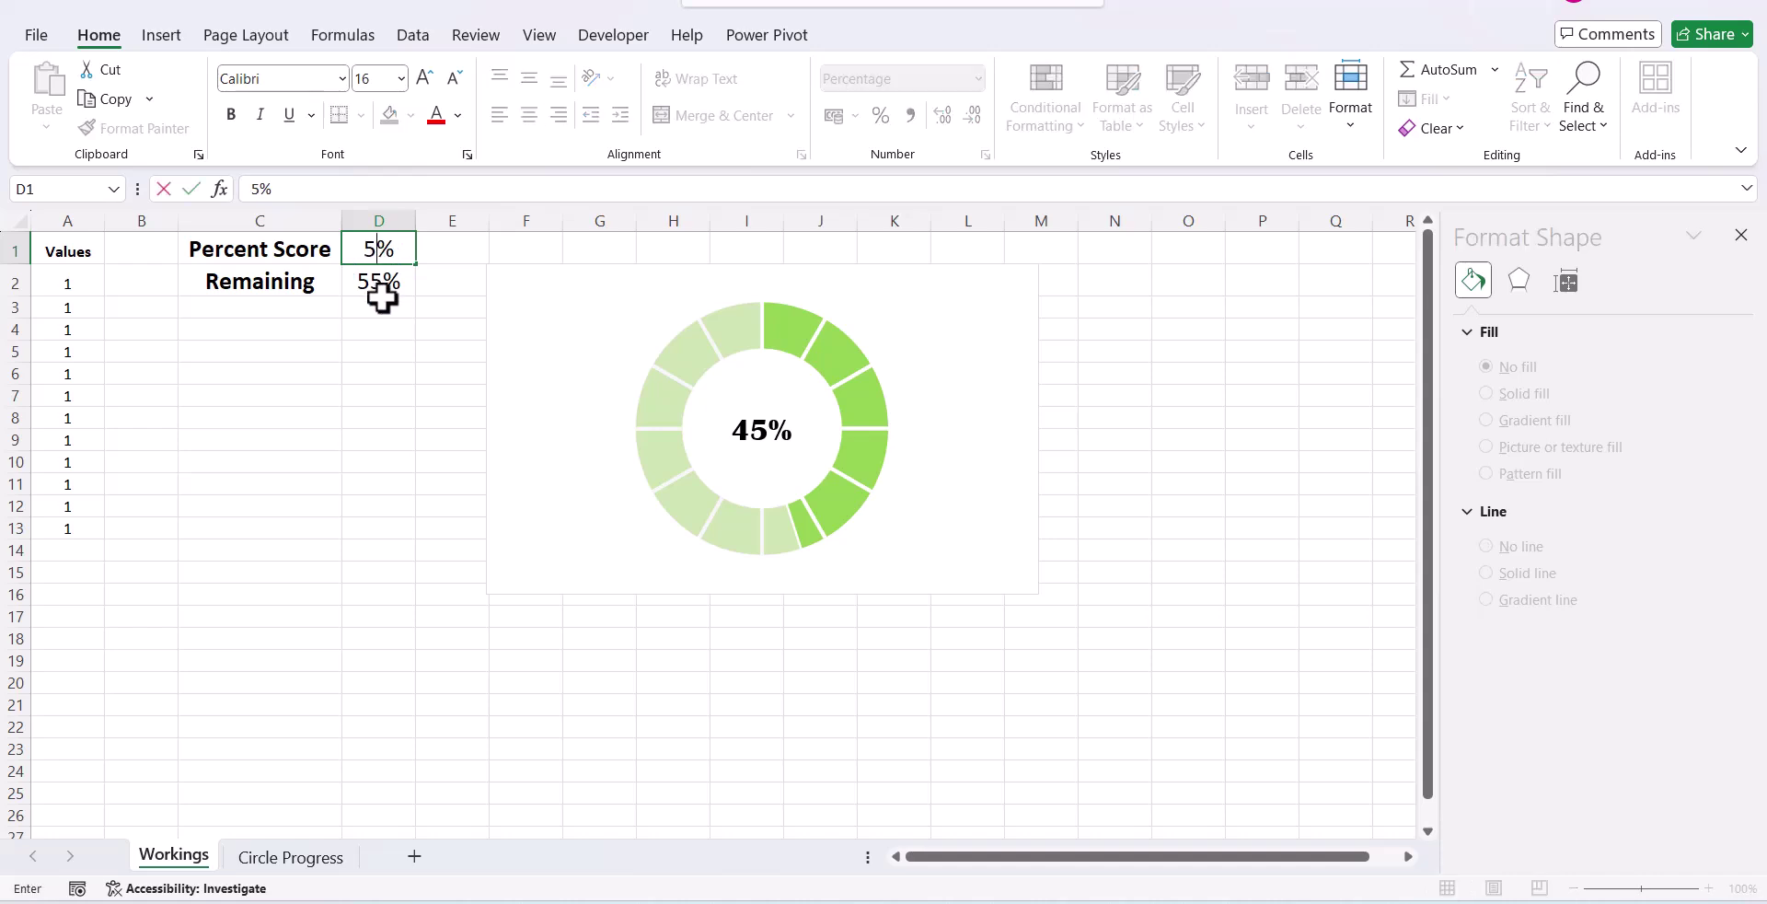
type("6")
key("Return")
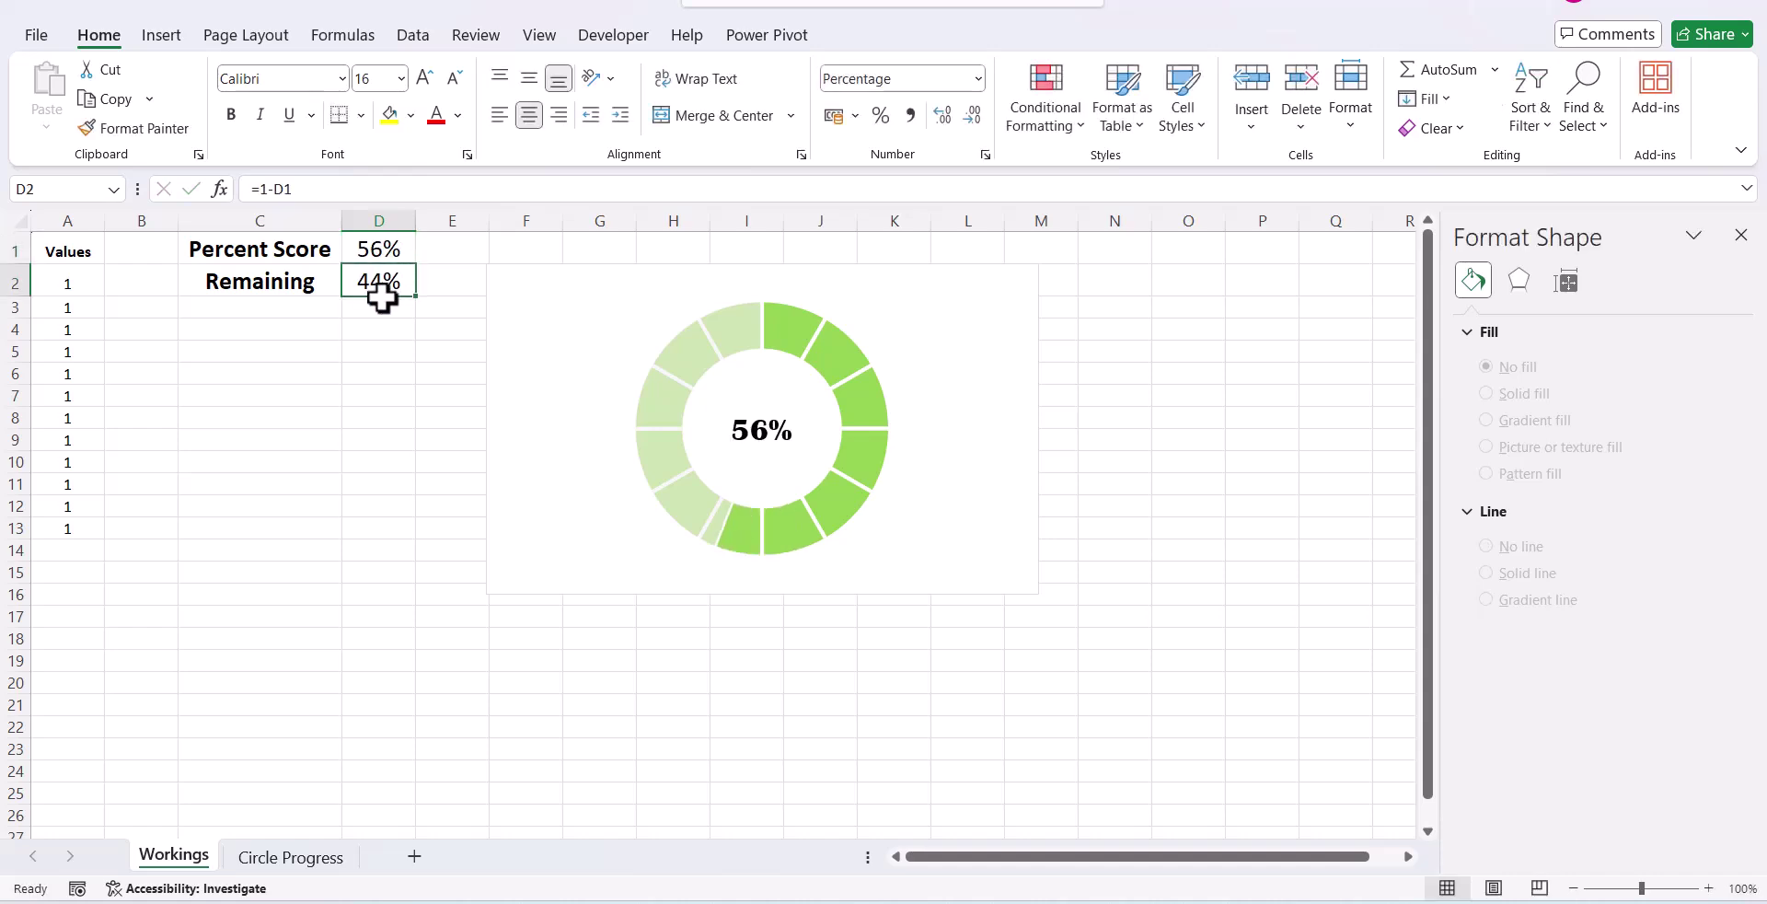
left_click(388, 254)
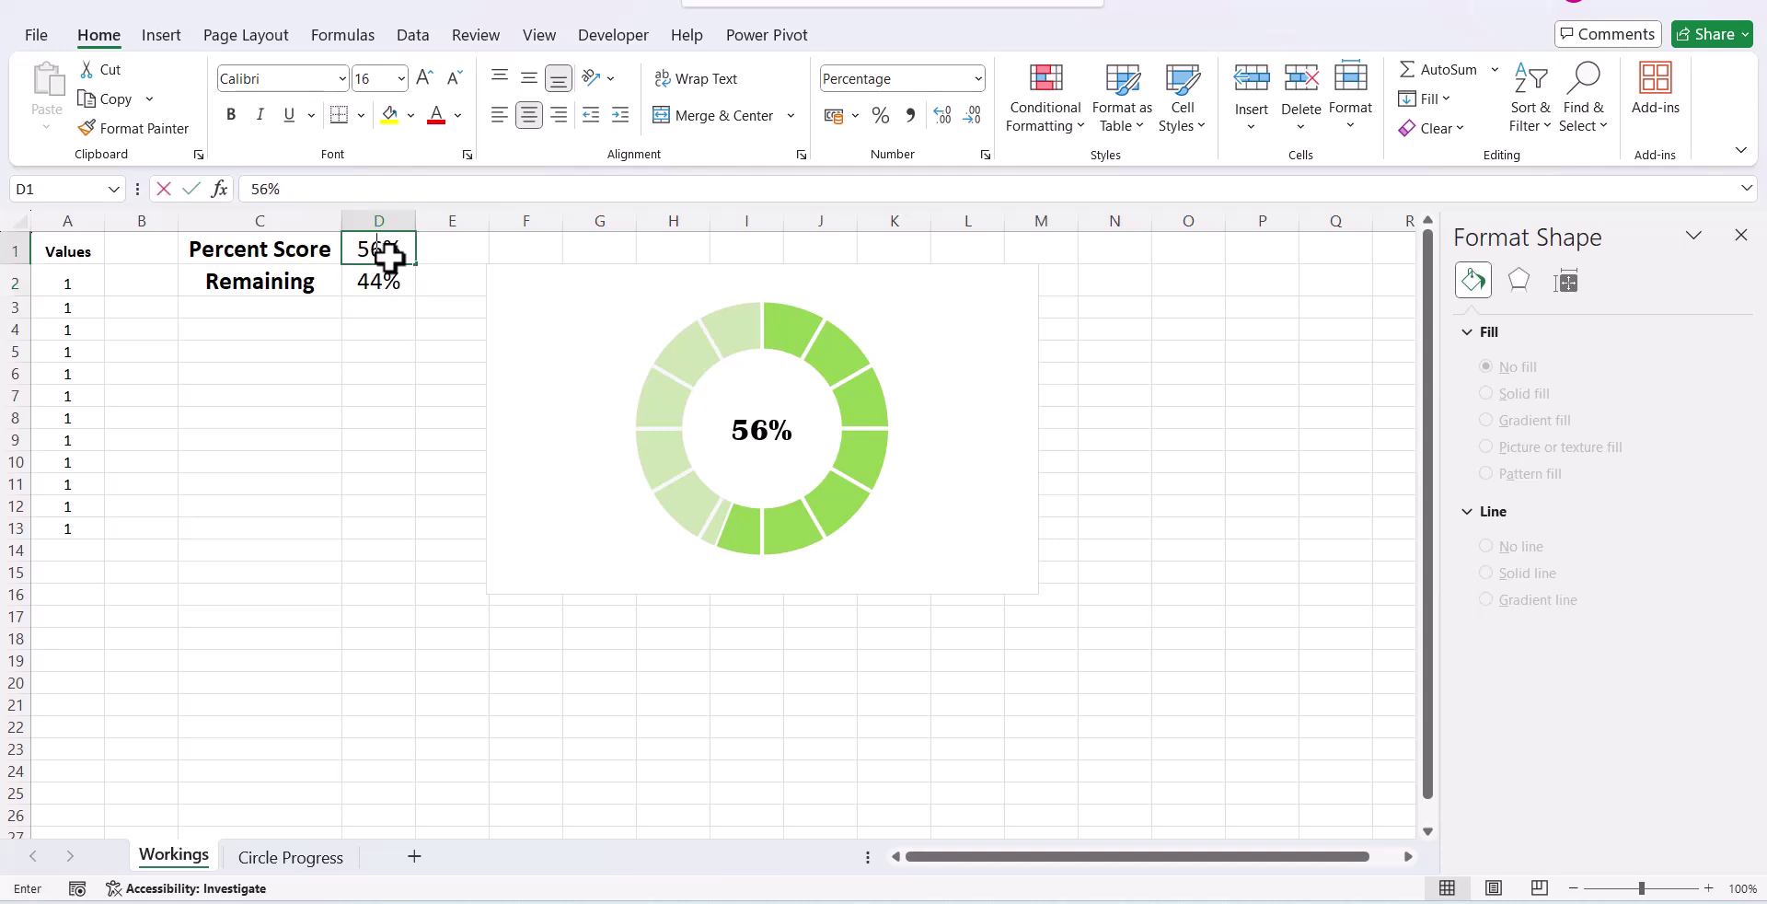
type("100")
key("Return")
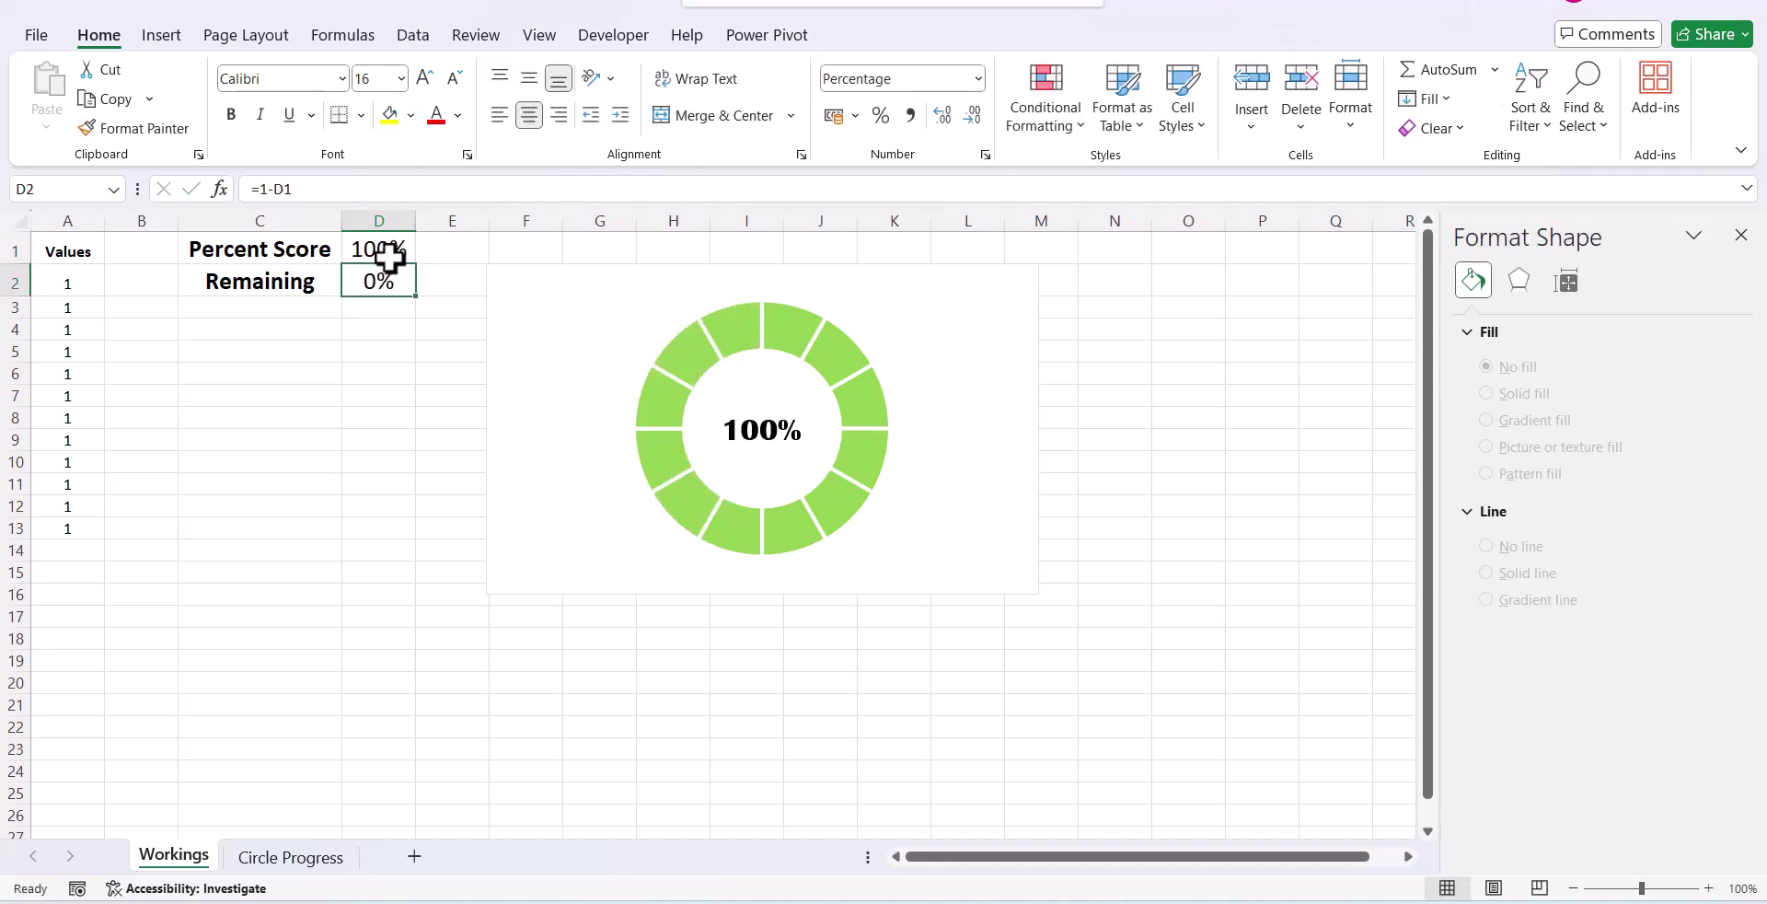